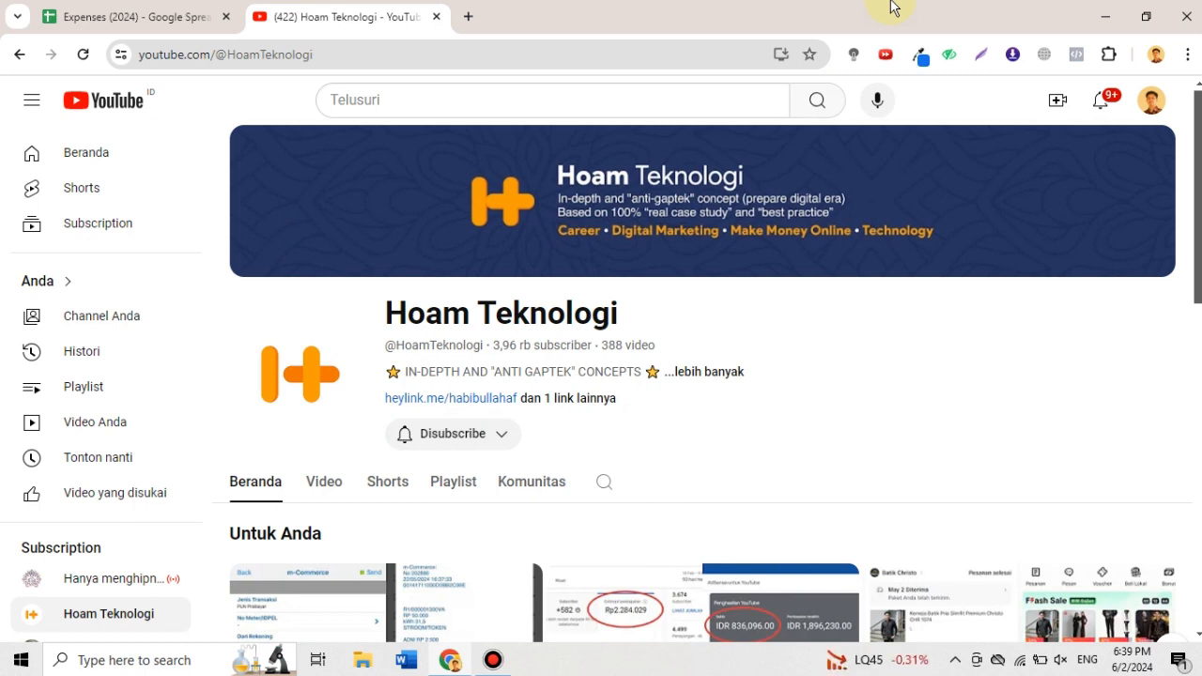
# - Open a browser window under the Brito profile, go to drive.google.com and dismiss the dark mode announcement without applying it
pyautogui.click(1155, 55)
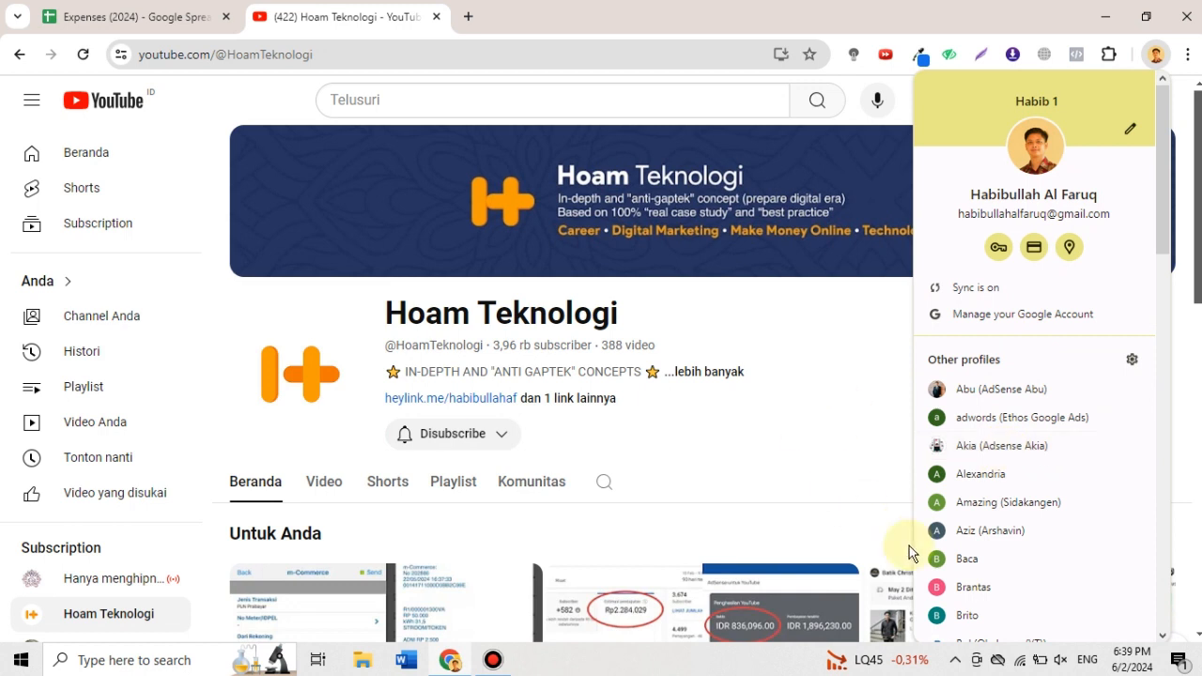
pyautogui.click(962, 616)
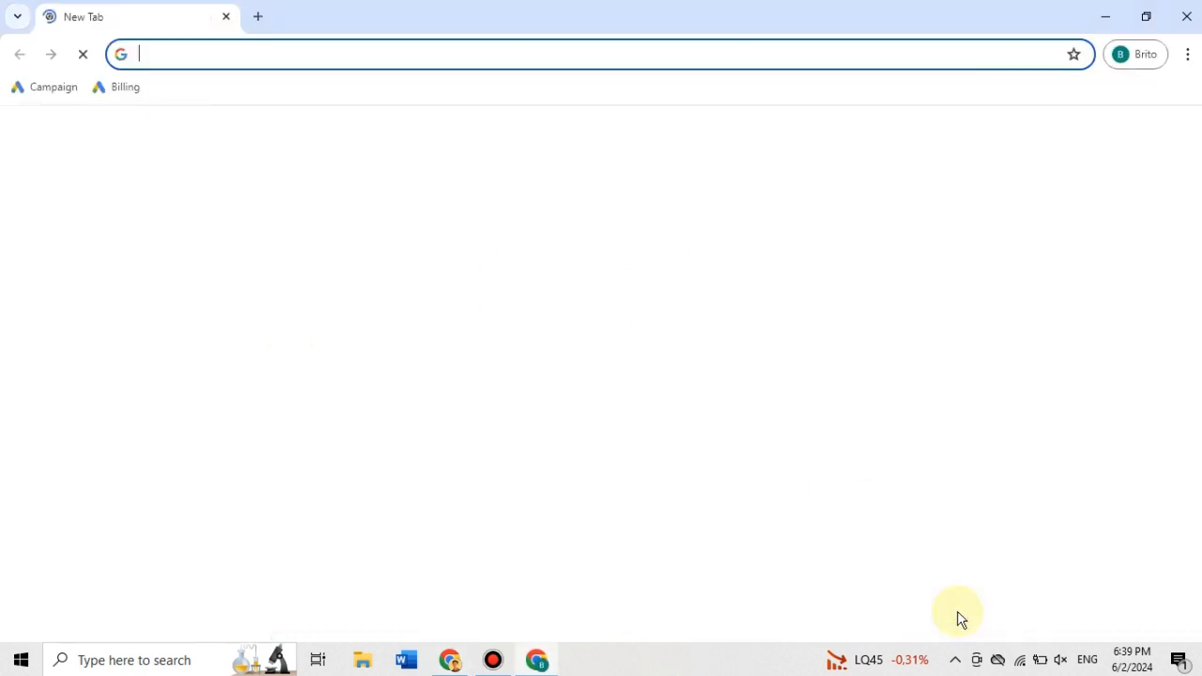
pyautogui.write('drive.g')
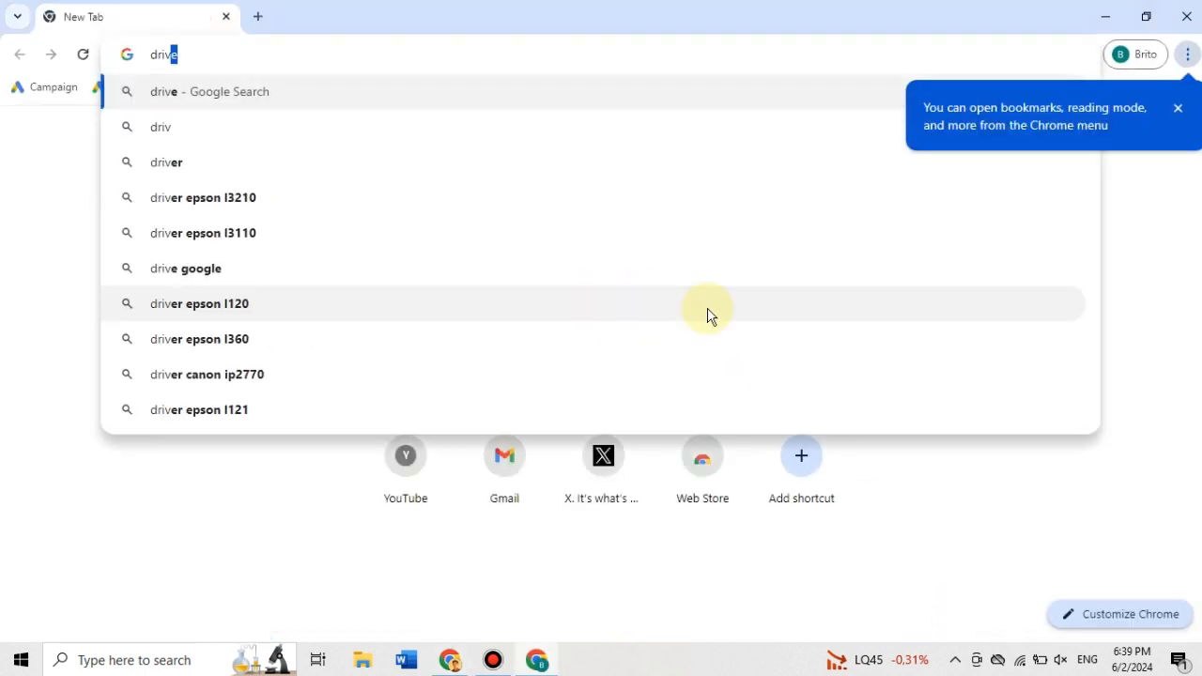
pyautogui.write('oogle.com')
pyautogui.press('Return')
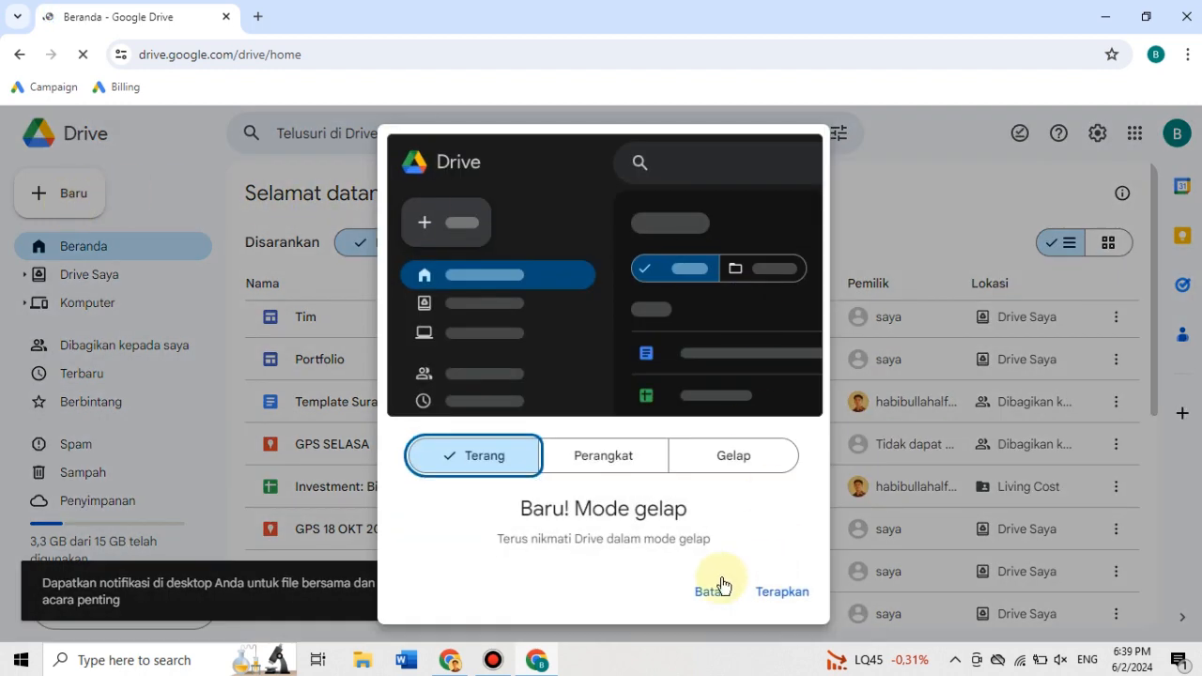
pyautogui.click(710, 591)
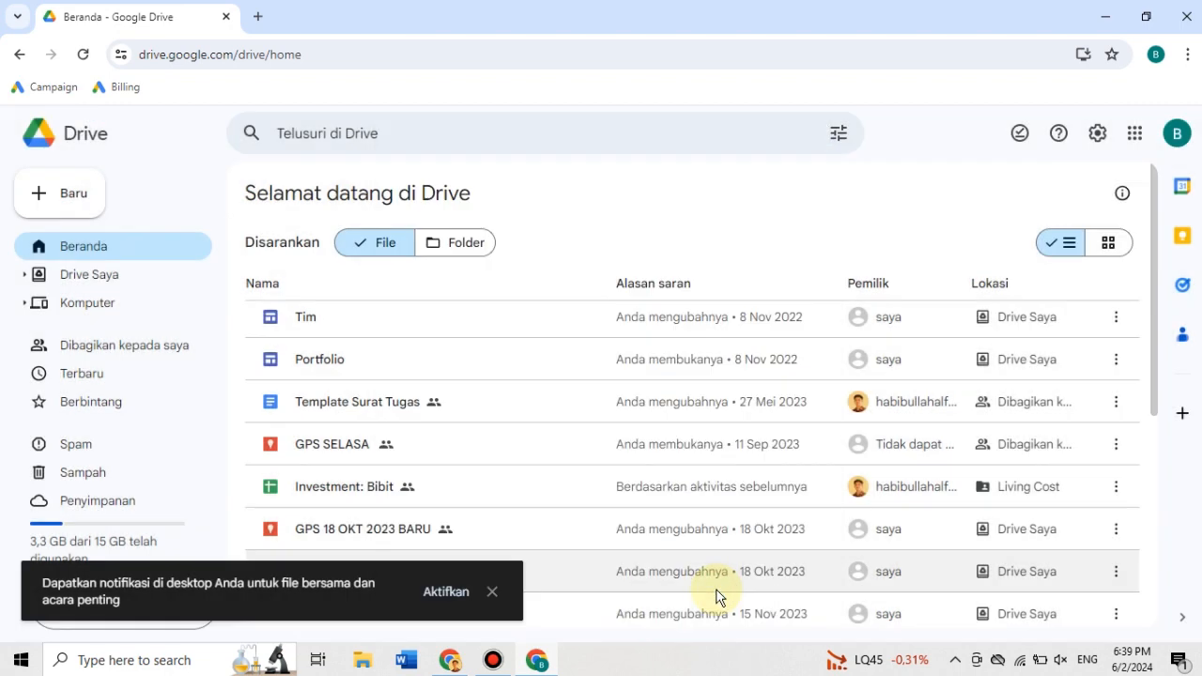
# - Create a new blank Google Form from Drive and dismiss the introduction about styling text
pyautogui.click(77, 206)
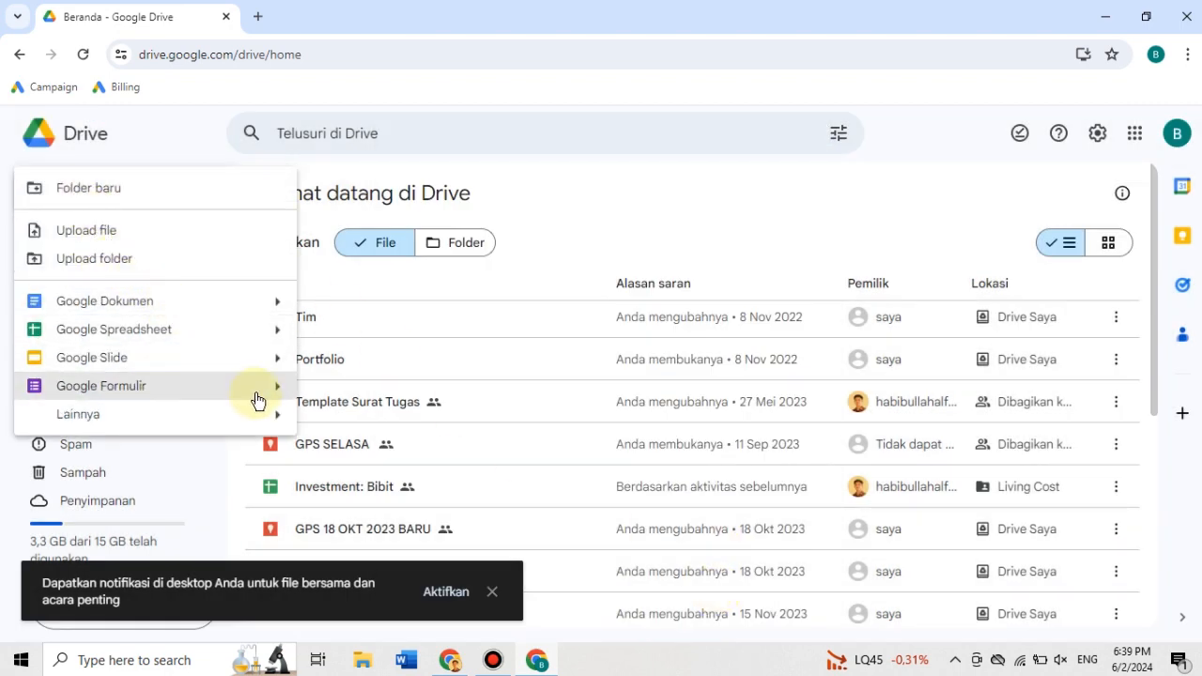
pyautogui.moveTo(271, 389)
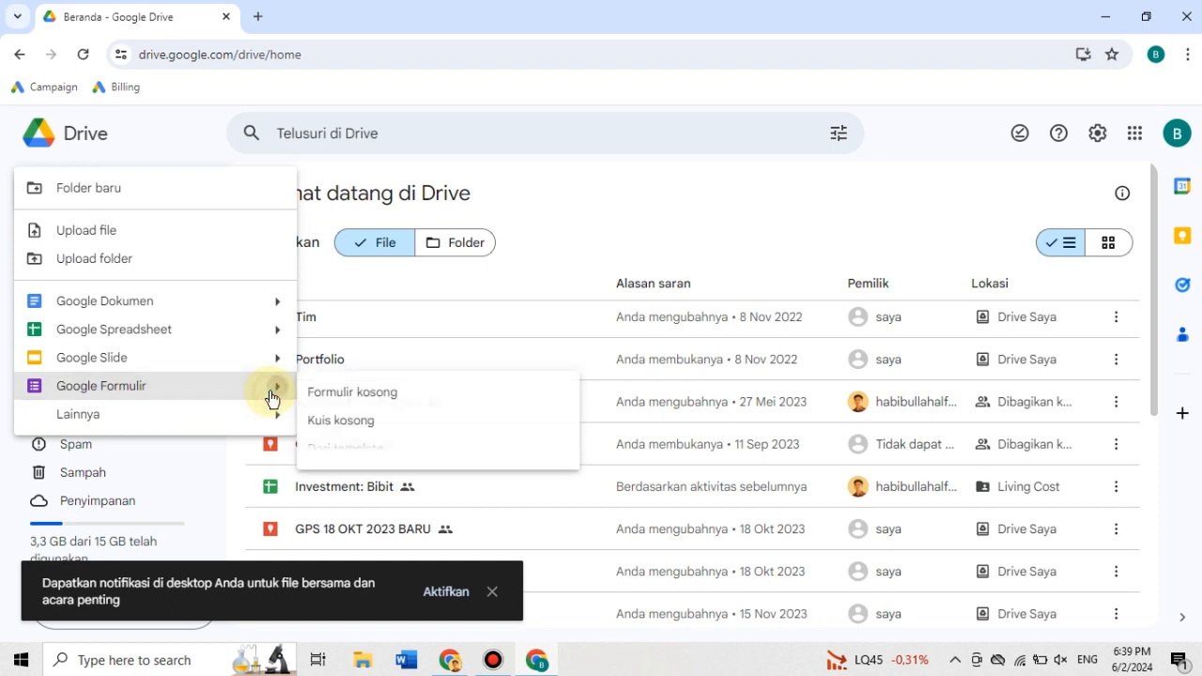
pyautogui.click(406, 395)
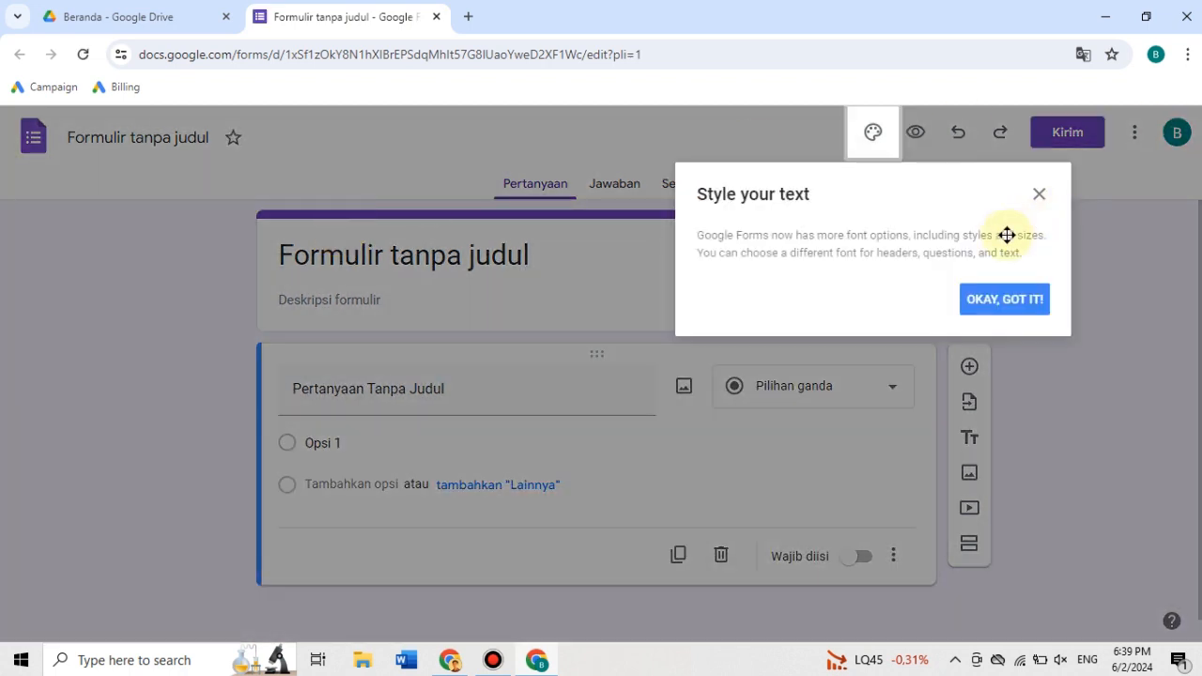
pyautogui.click(1038, 194)
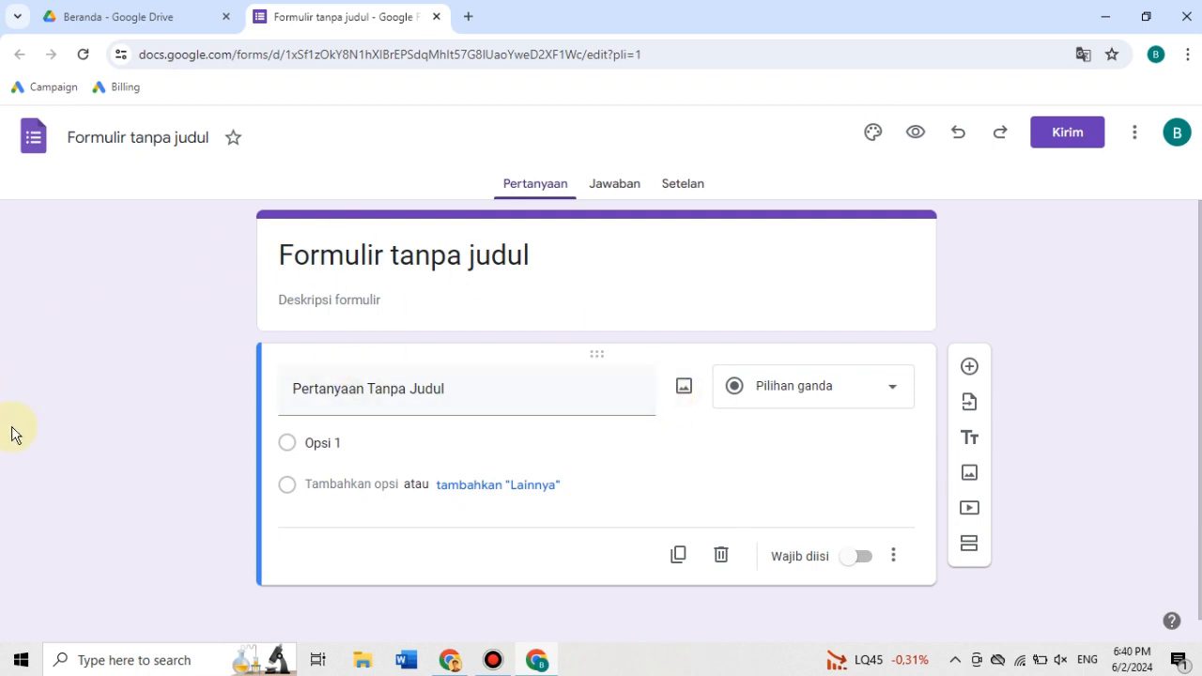
# - Title the form "Biaya Perjalanan Dinas" and apply the same title as the form's file name
pyautogui.click(455, 254)
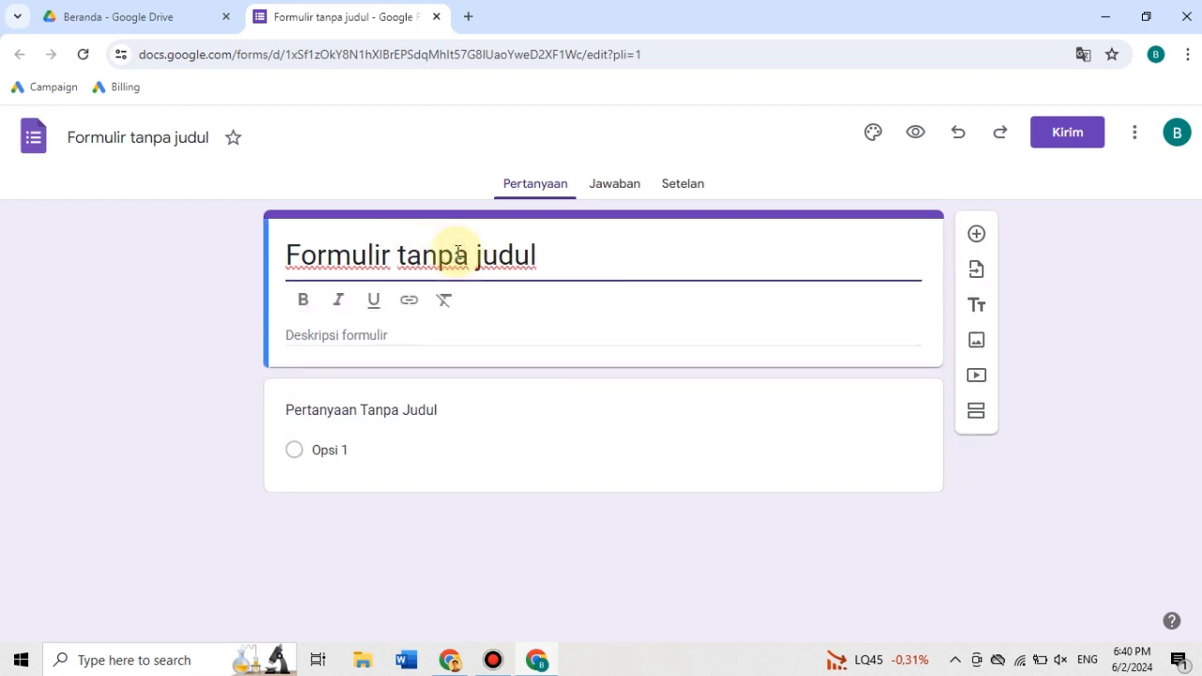
pyautogui.tripleClick(457, 253)
pyautogui.write('Biaya ')
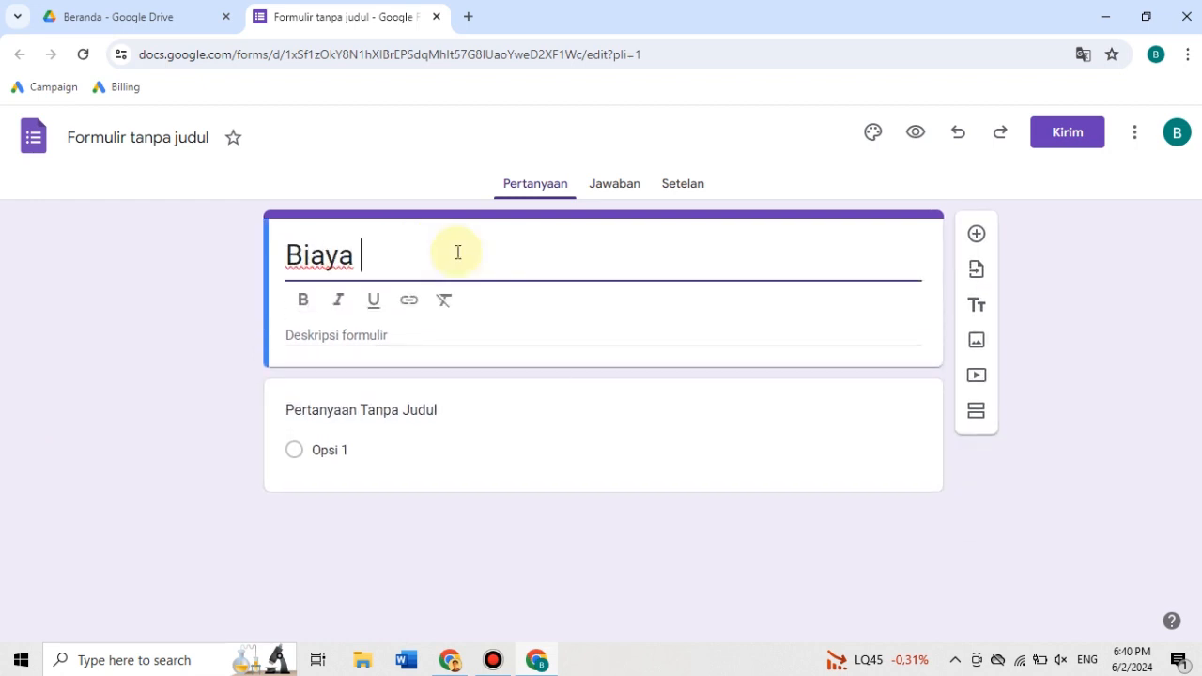
pyautogui.write('Perjalanan Dinas')
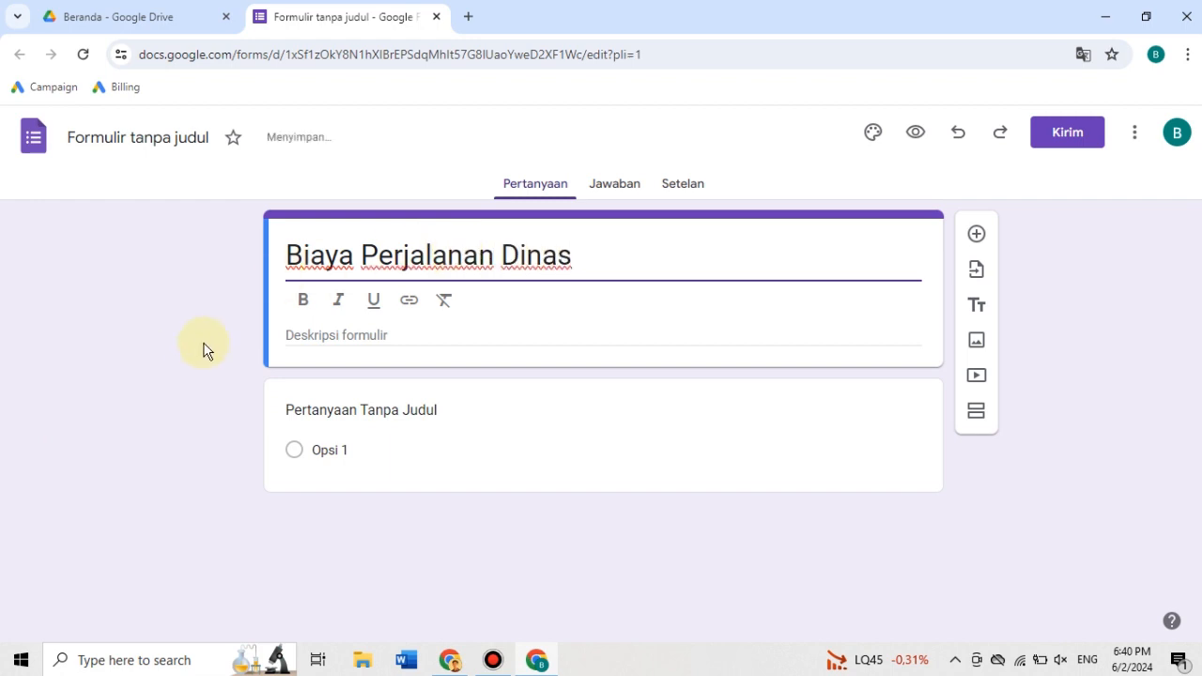
pyautogui.click(123, 344)
pyautogui.click(122, 138)
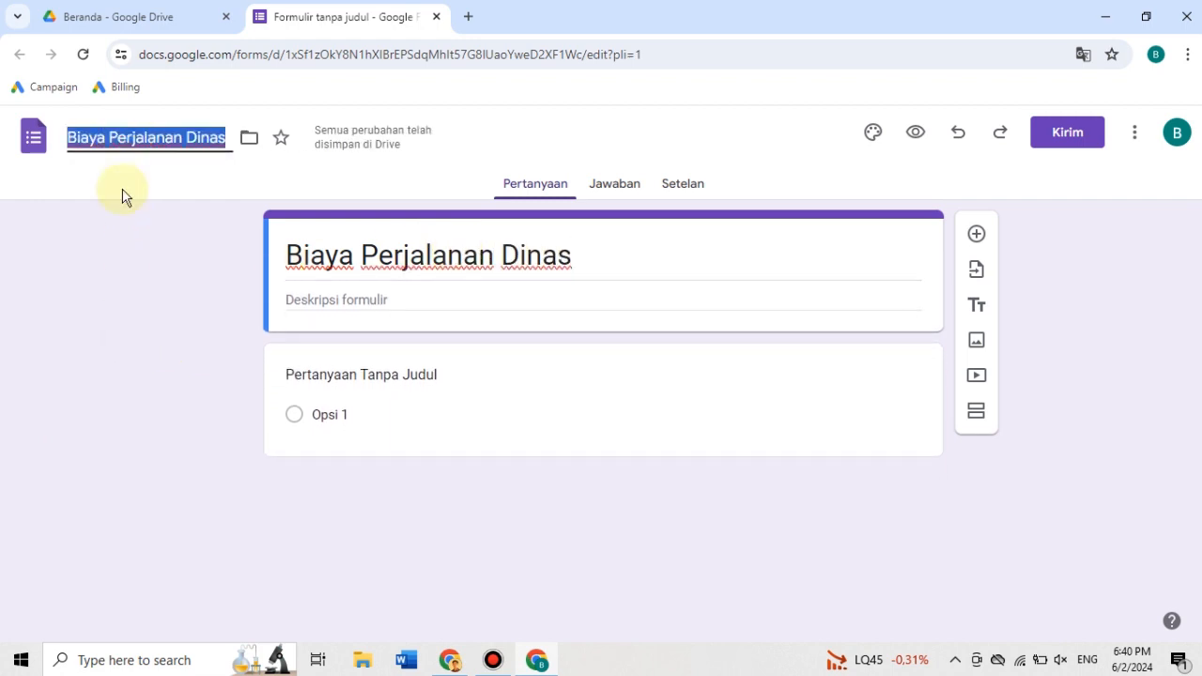
pyautogui.click(123, 347)
# - Change the untitled question to "Nama karyawan", with the short answer type (Jawaban singkat), and make it required
pyautogui.click(388, 367)
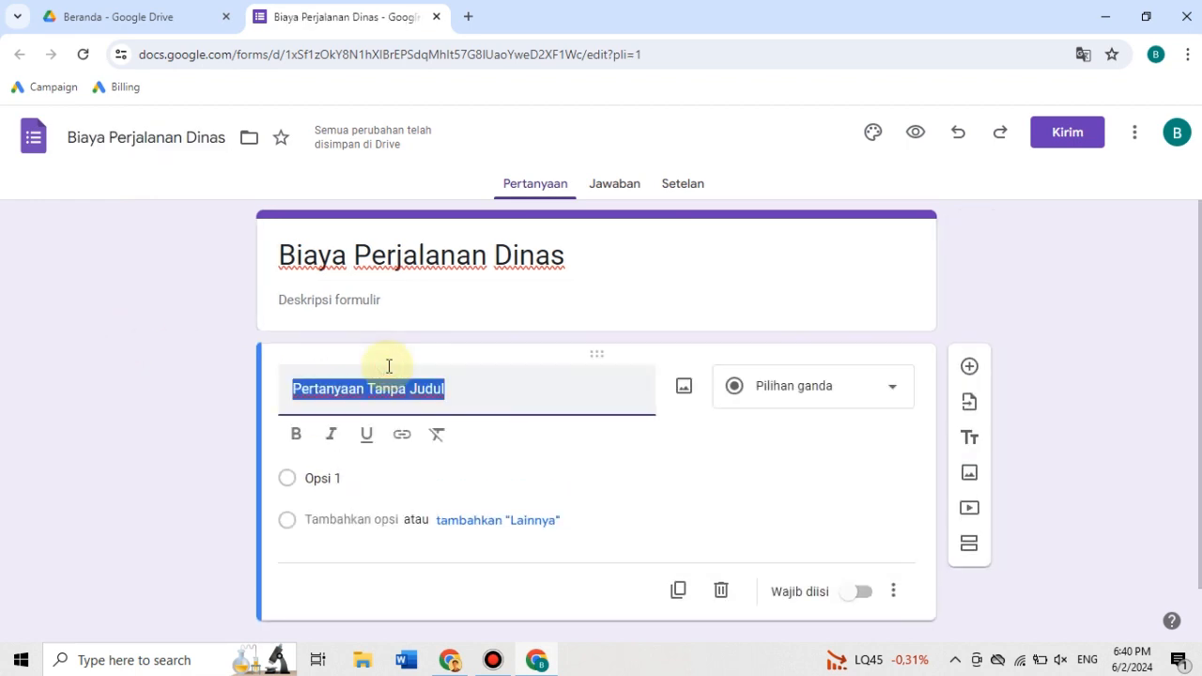
pyautogui.write('Karyawan')
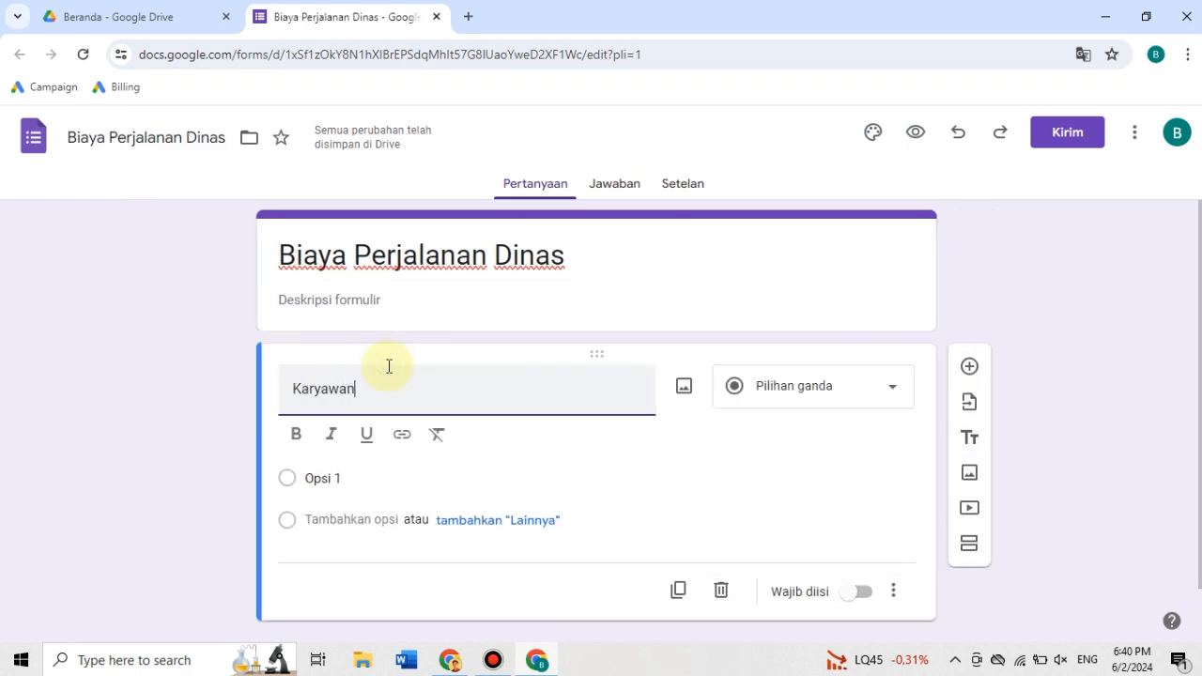
pyautogui.doubleClick(537, 374)
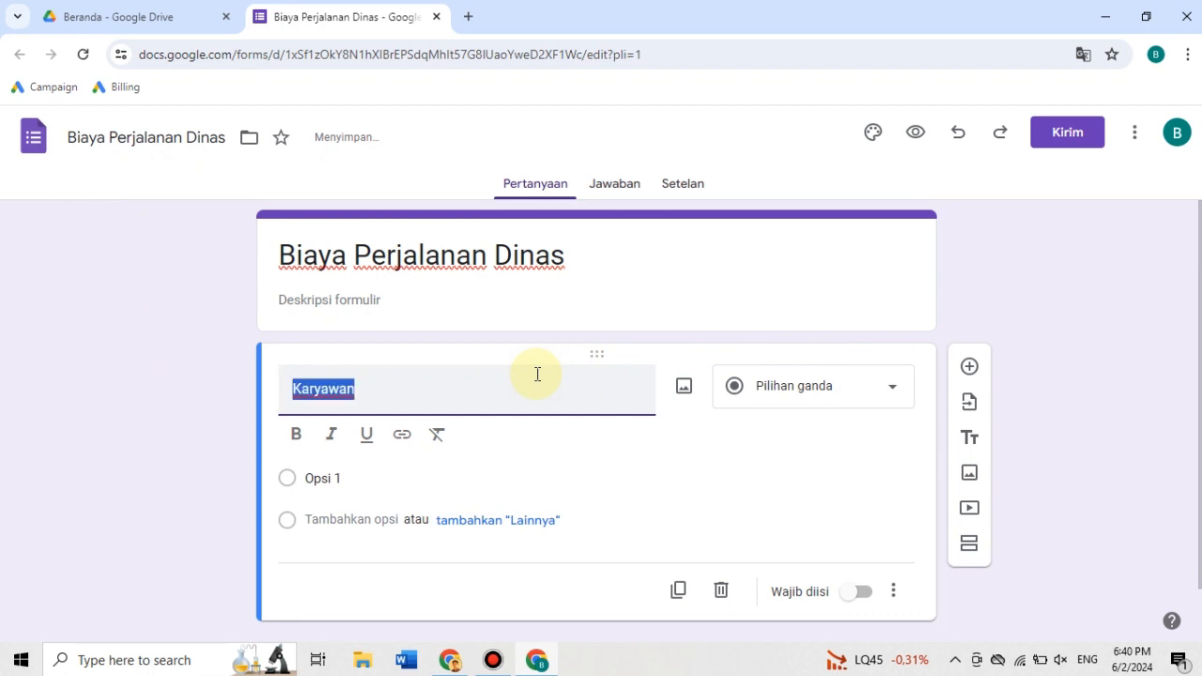
pyautogui.press('BackSpace')
pyautogui.write('Nama karyawa')
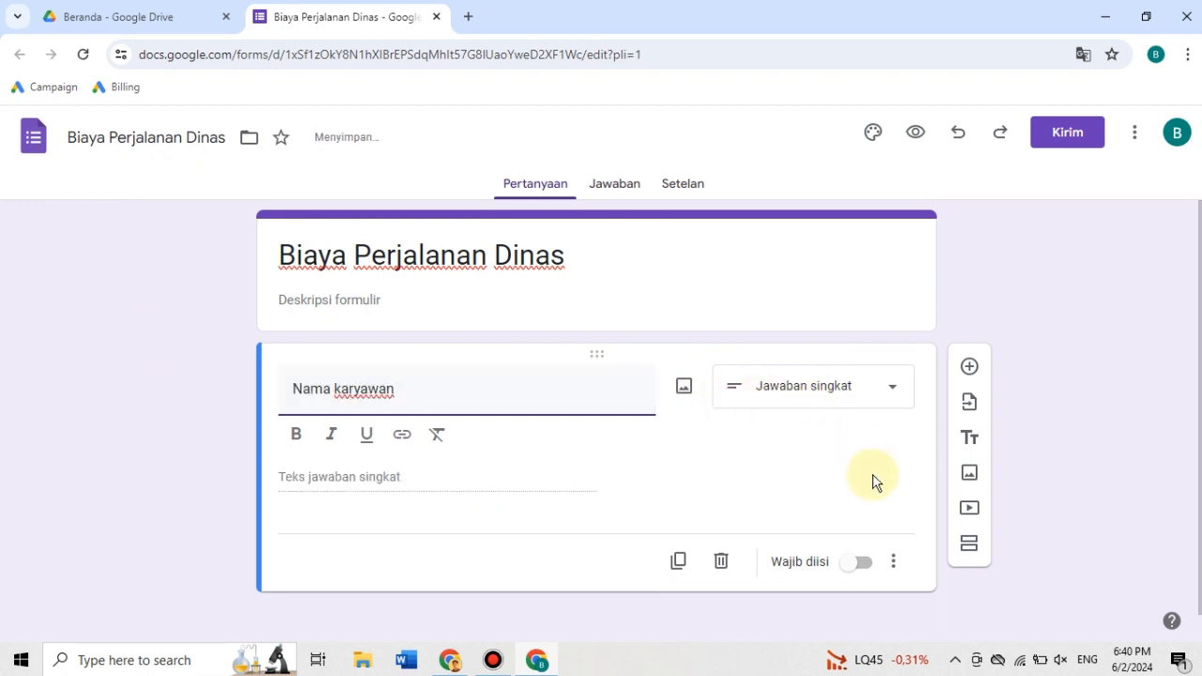
pyautogui.click(856, 563)
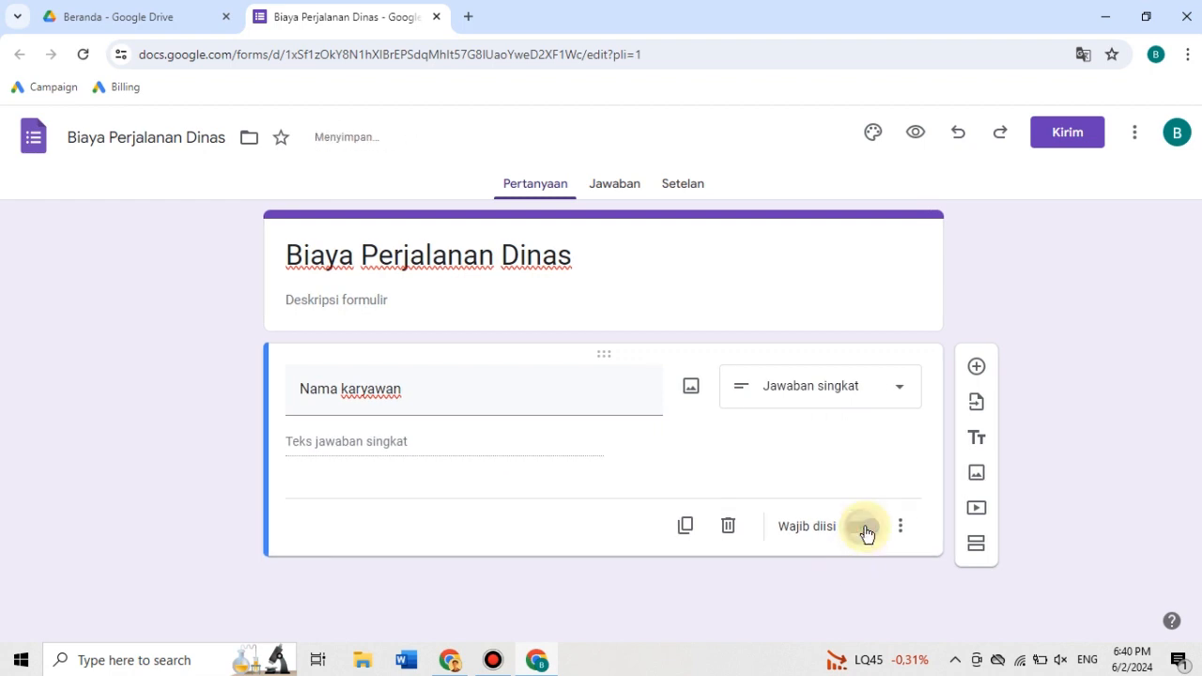
# - Add a second question titled "Divisi / departemen" and set its answer type to Drop-down
pyautogui.click(975, 367)
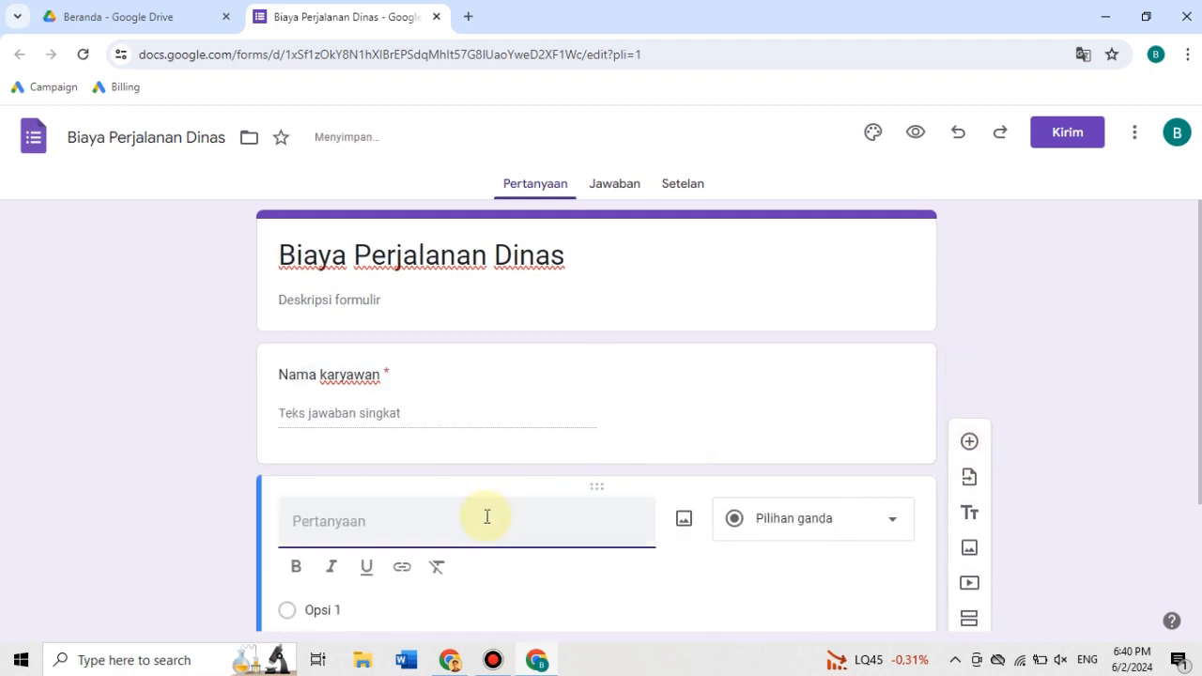
pyautogui.write('Divisi')
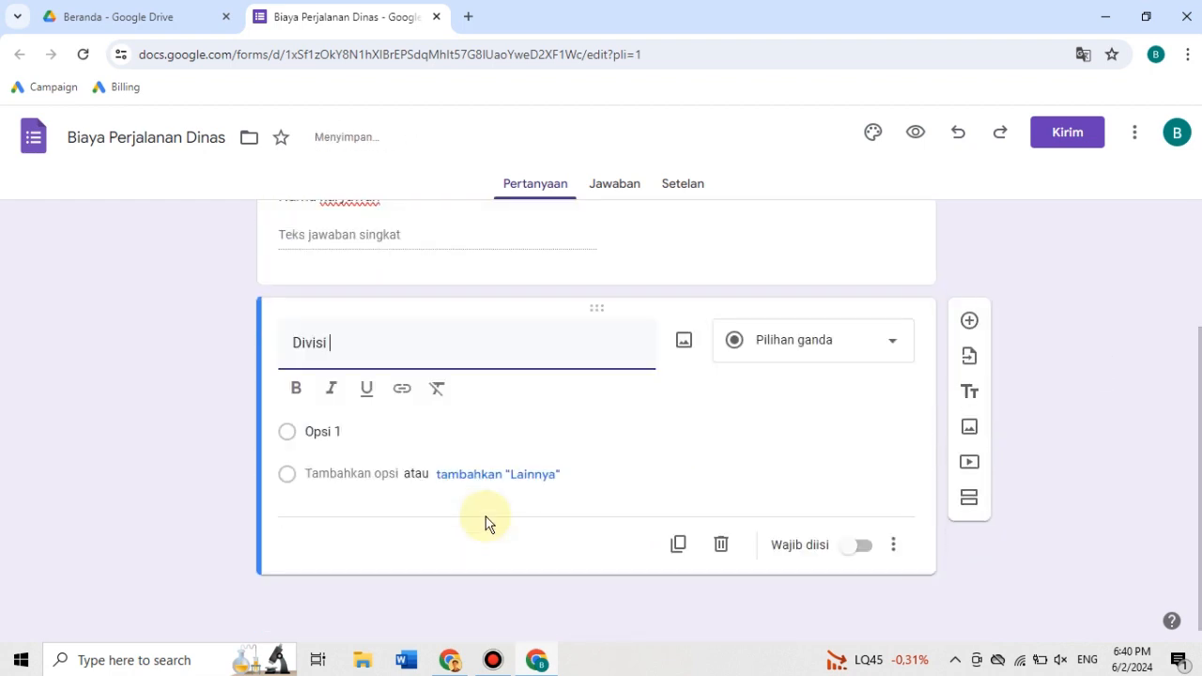
pyautogui.write(' / departemen')
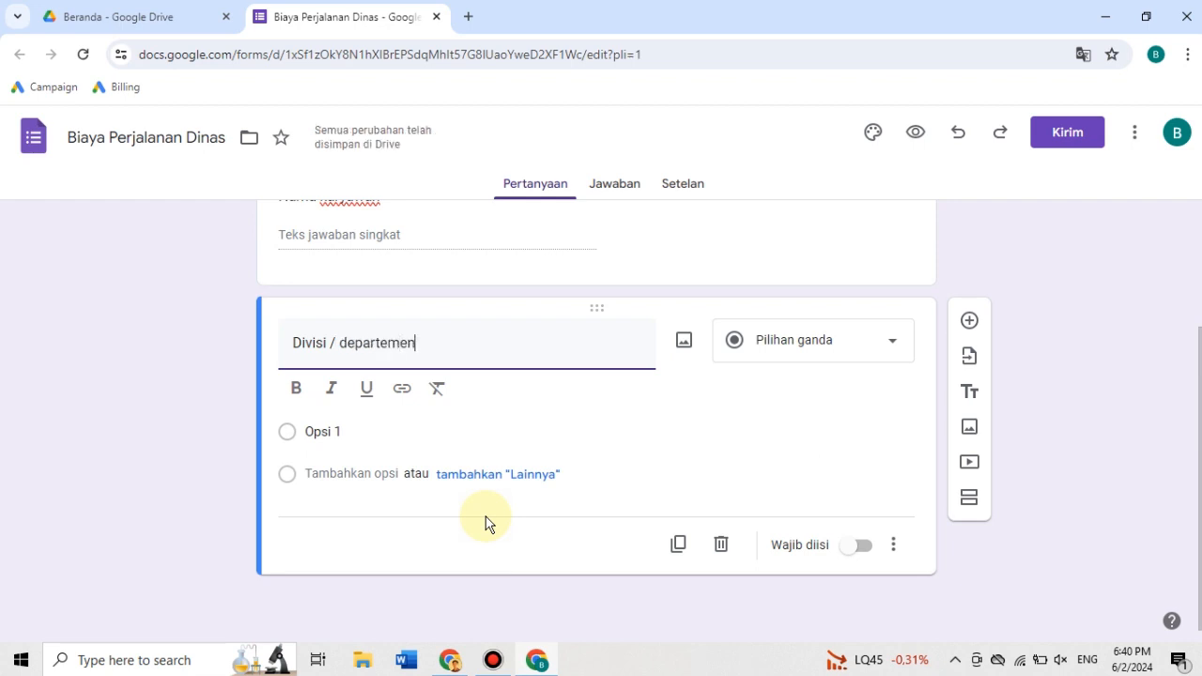
pyautogui.click(836, 383)
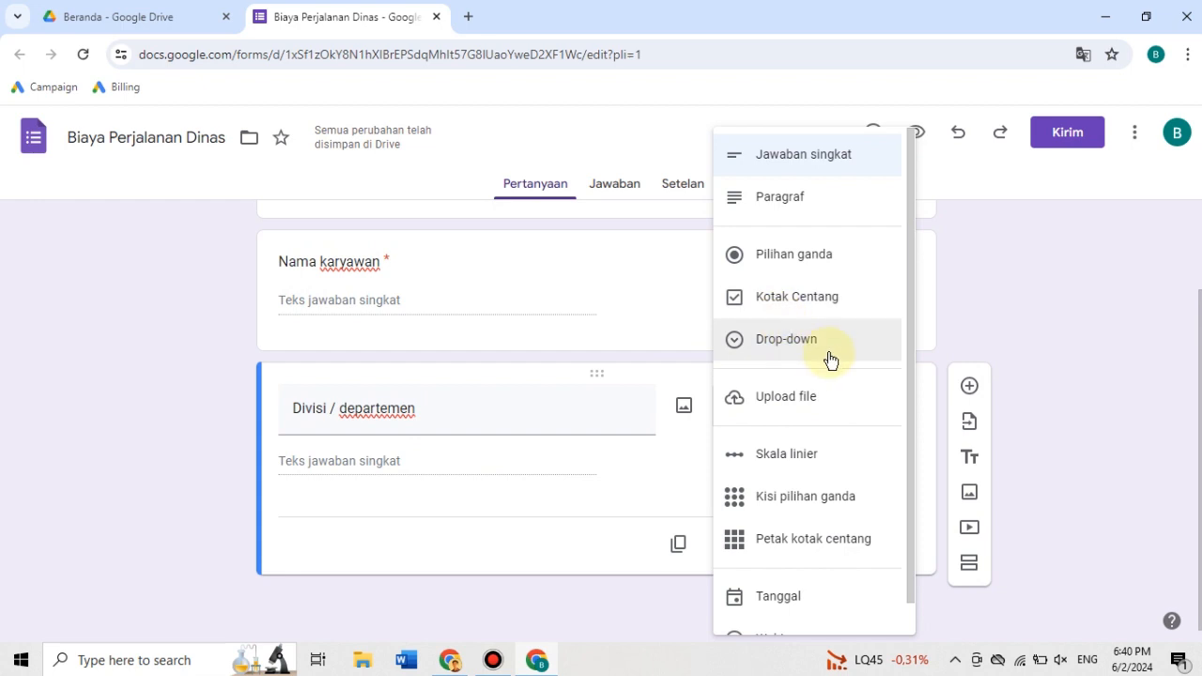
pyautogui.click(786, 349)
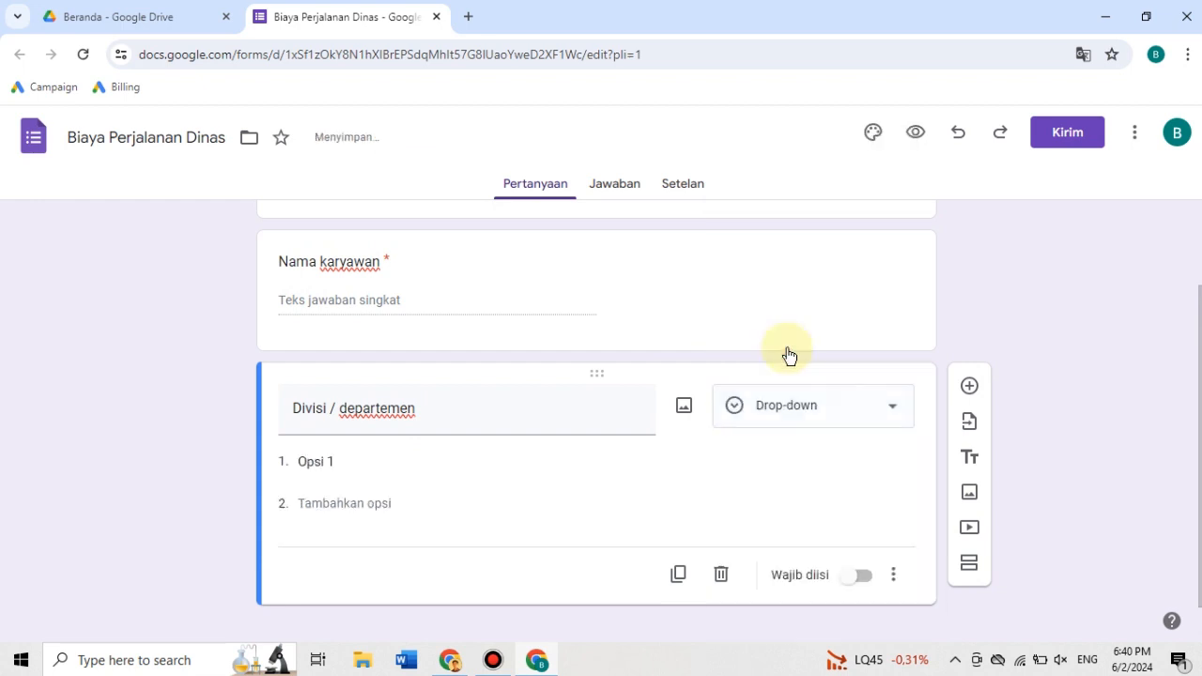
# - Enter "Finance and Accounting" and "Human Capital" as the first two options of the "Divisi / departemen" drop-down question
pyautogui.click(338, 460)
pyautogui.write('Fina')
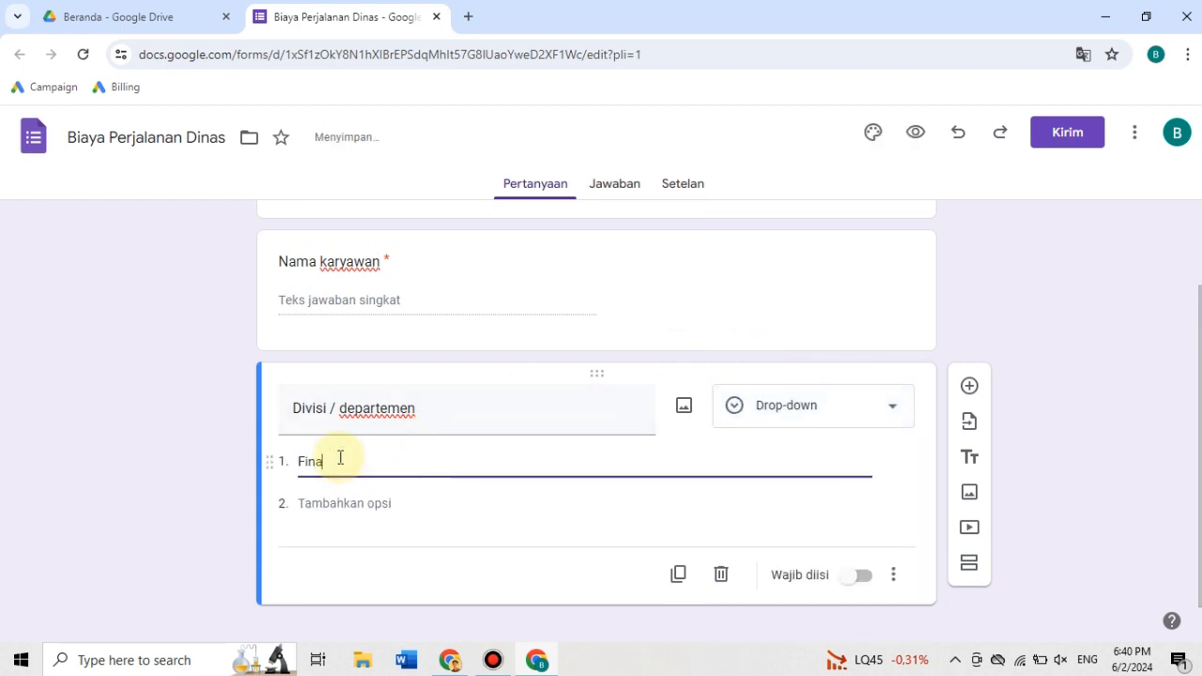
pyautogui.write('nce and Account')
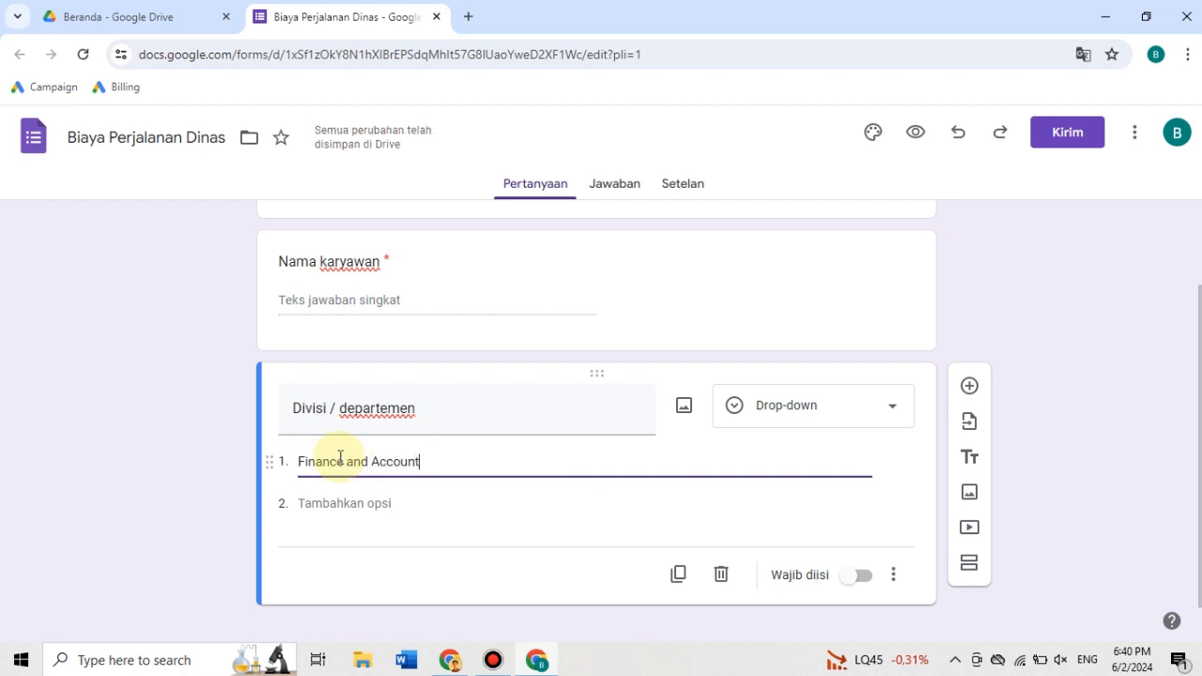
pyautogui.write('ing')
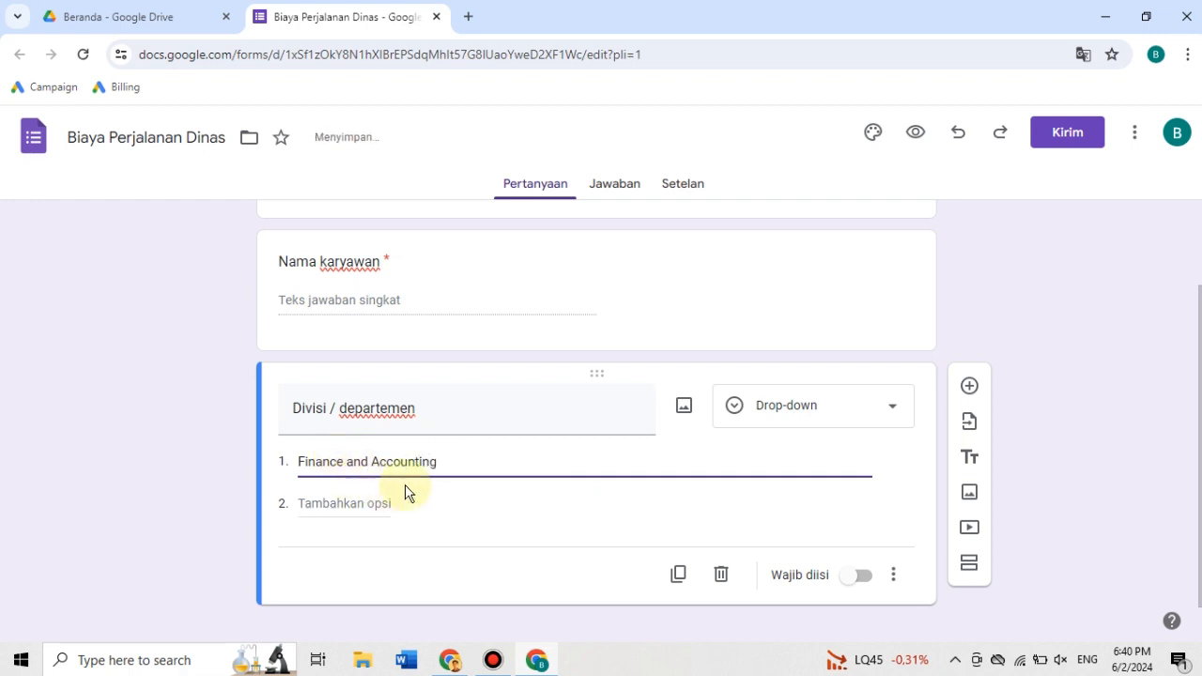
pyautogui.click(319, 508)
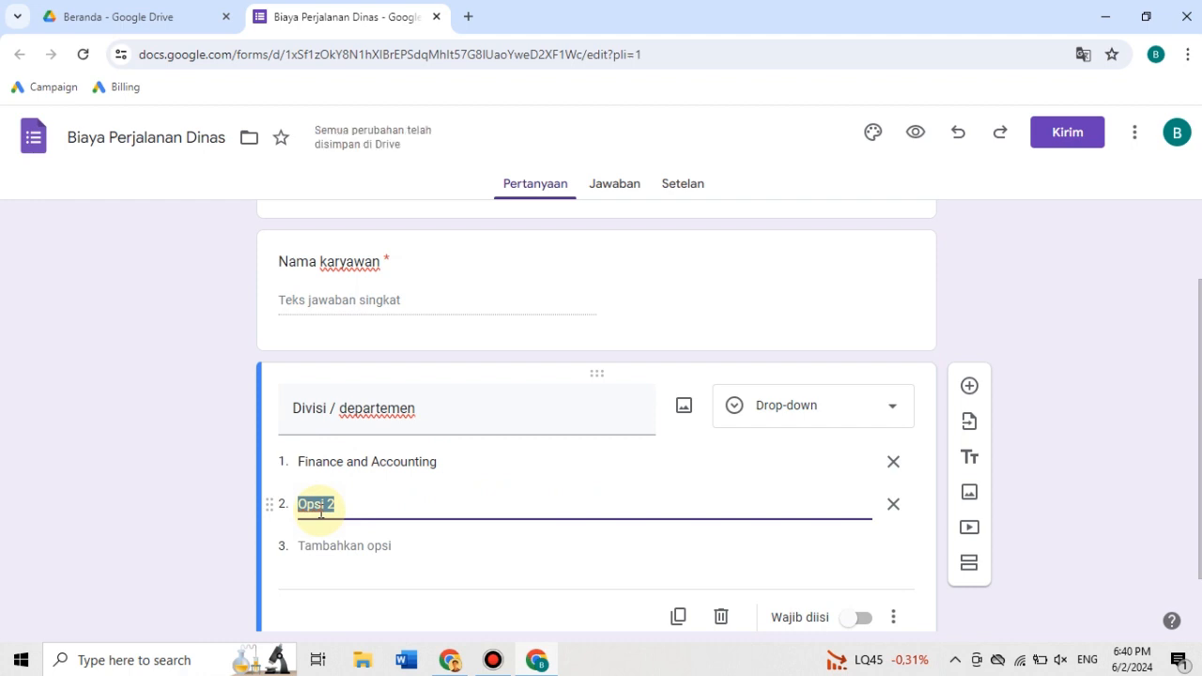
pyautogui.write('Human Cap')
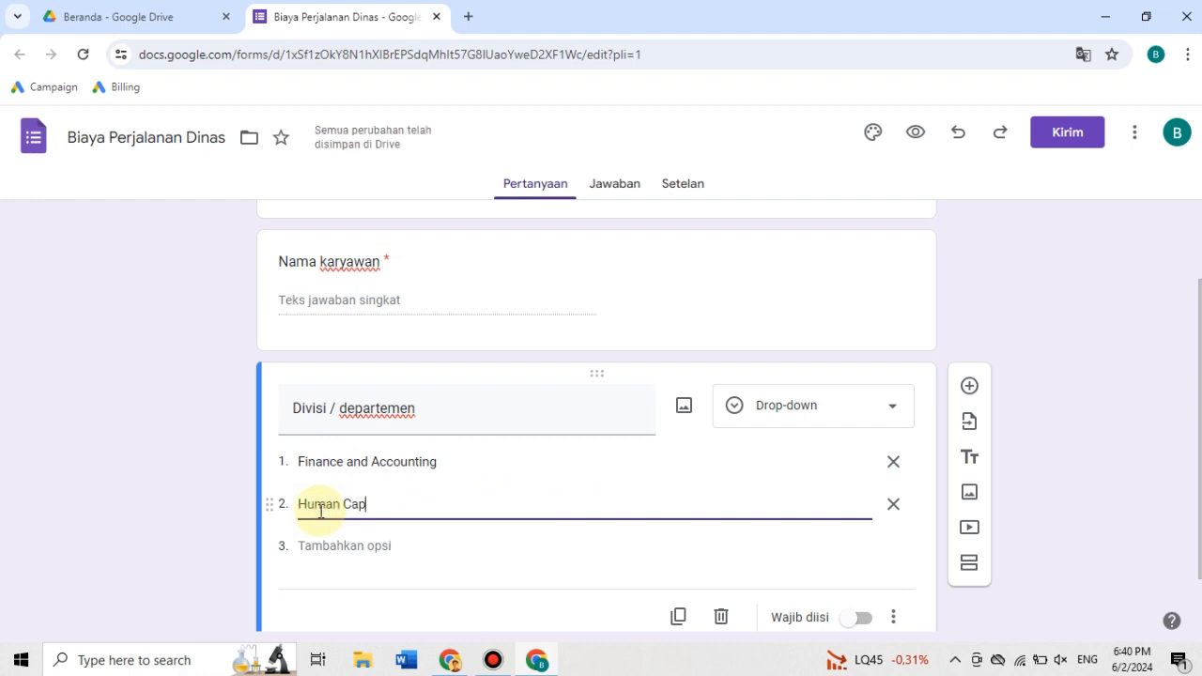
pyautogui.write('ital')
# - Add "Operational", "Sales and Marketing" and "Warehouse" as further options of the "Divisi / departemen" question and make it required
pyautogui.click(322, 544)
pyautogui.write('Operational')
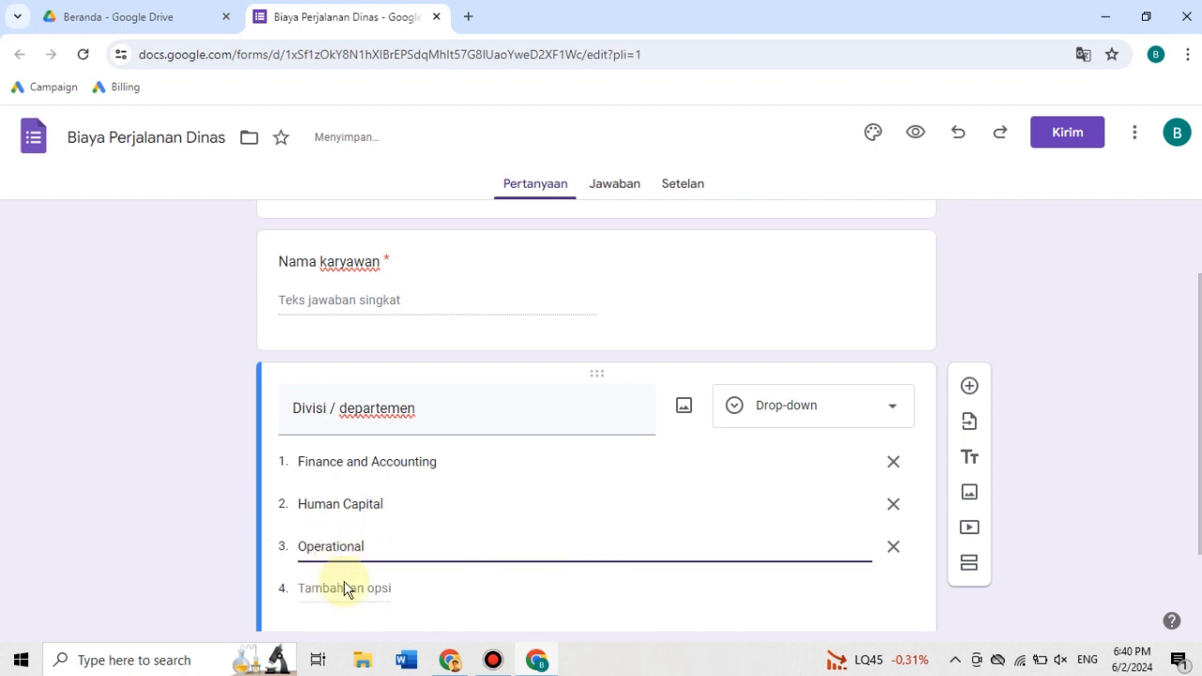
pyautogui.click(358, 583)
pyautogui.write('Sales an')
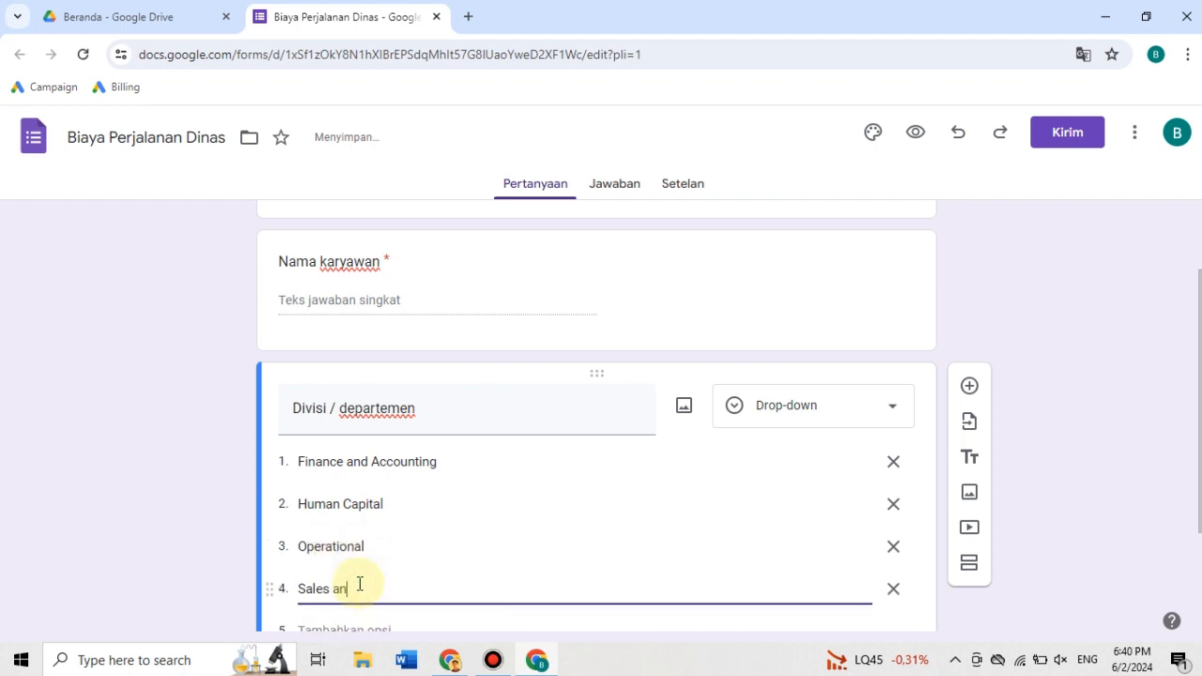
pyautogui.write('d Marketing')
pyautogui.scroll(-2, 358, 582)
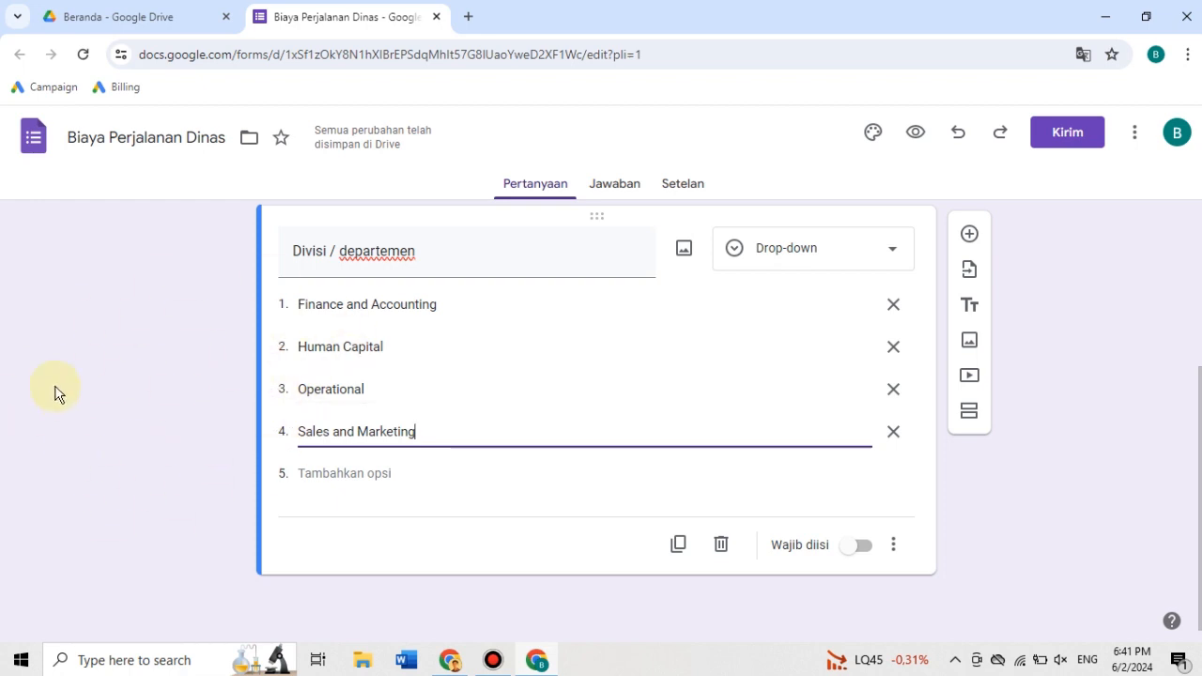
pyautogui.click(362, 477)
pyautogui.write('Warehouse')
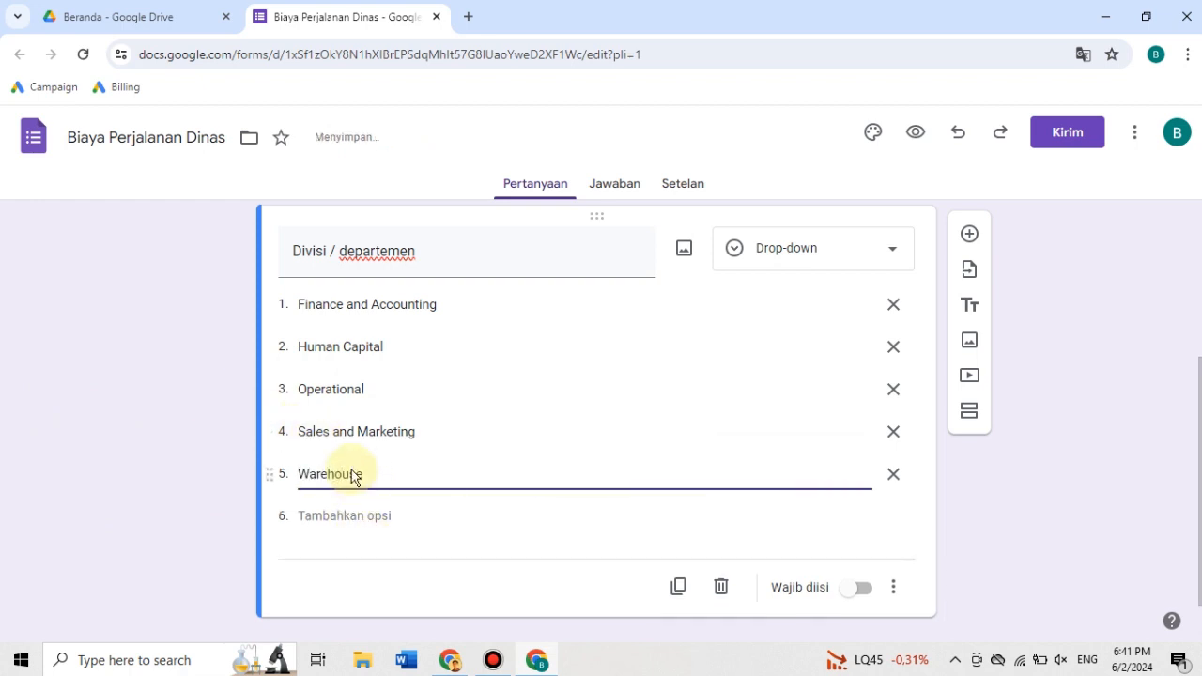
pyautogui.click(147, 438)
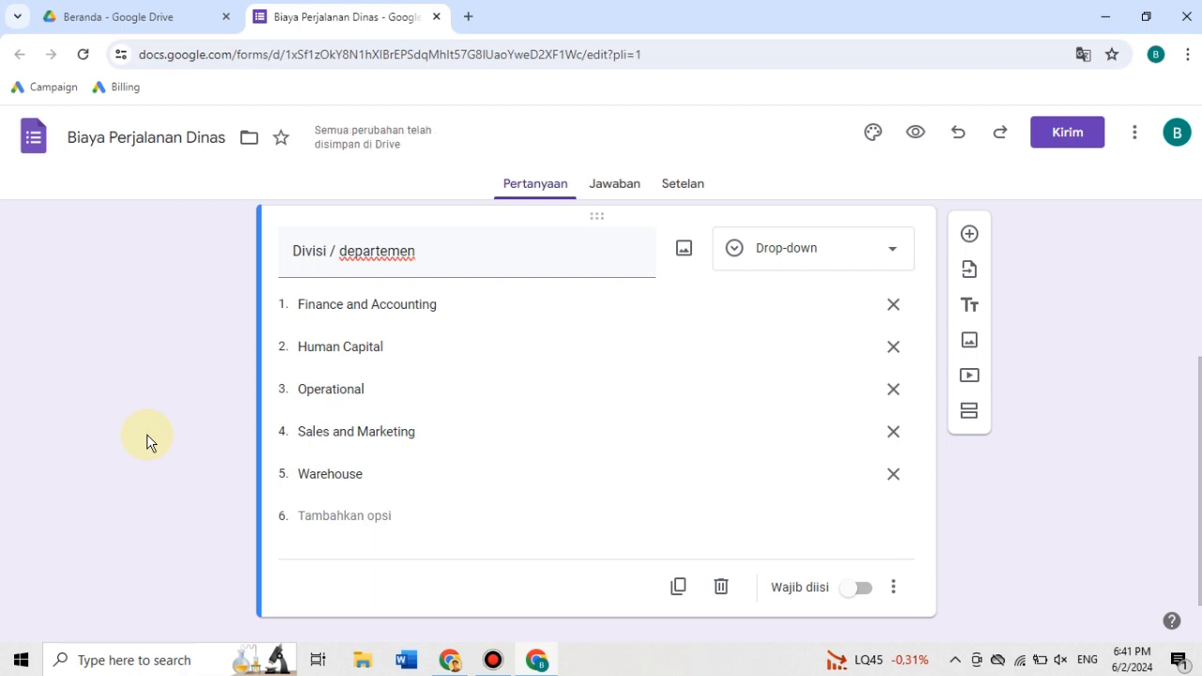
pyautogui.click(859, 589)
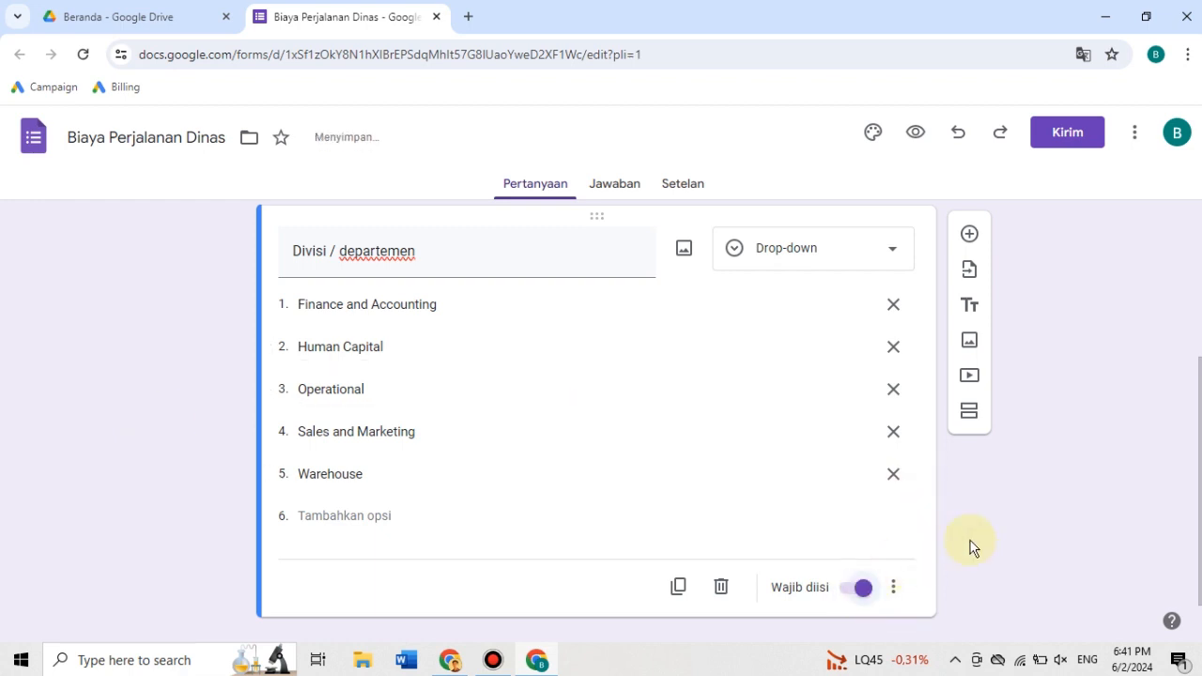
pyautogui.scroll(1, 1180, 389)
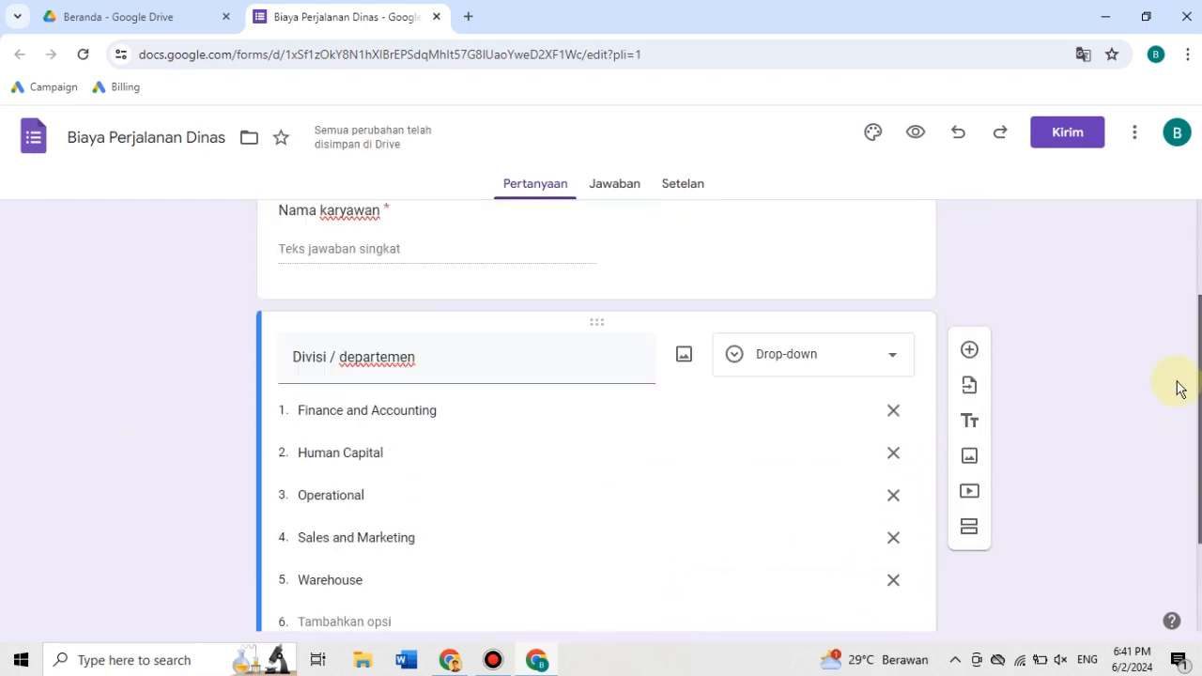
# - Add a third question titled "Tujuan" and set its answer type to Drop-down
pyautogui.scroll(-1, 1183, 413)
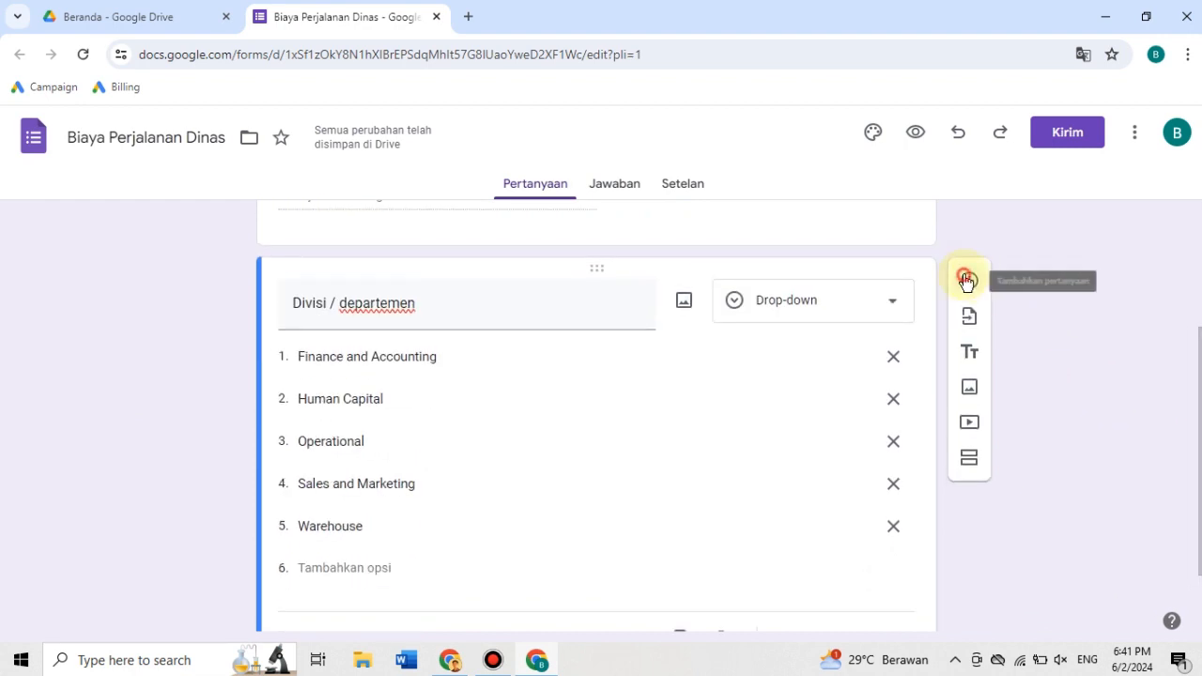
pyautogui.click(966, 278)
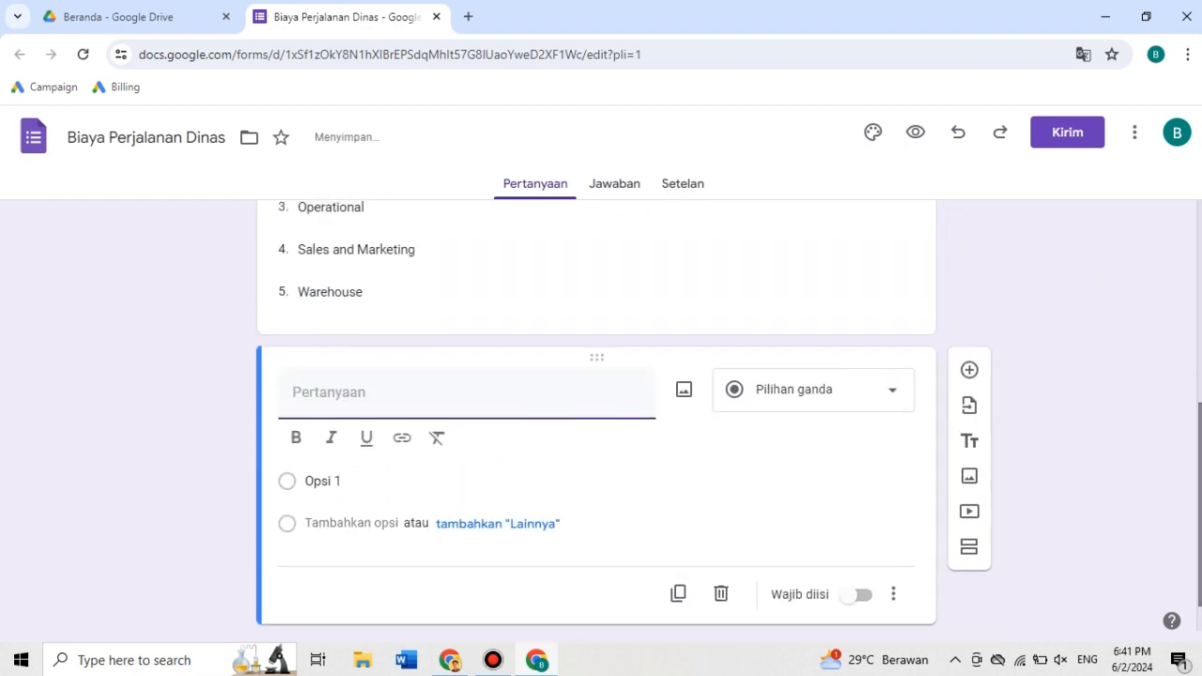
pyautogui.write('Tujuan')
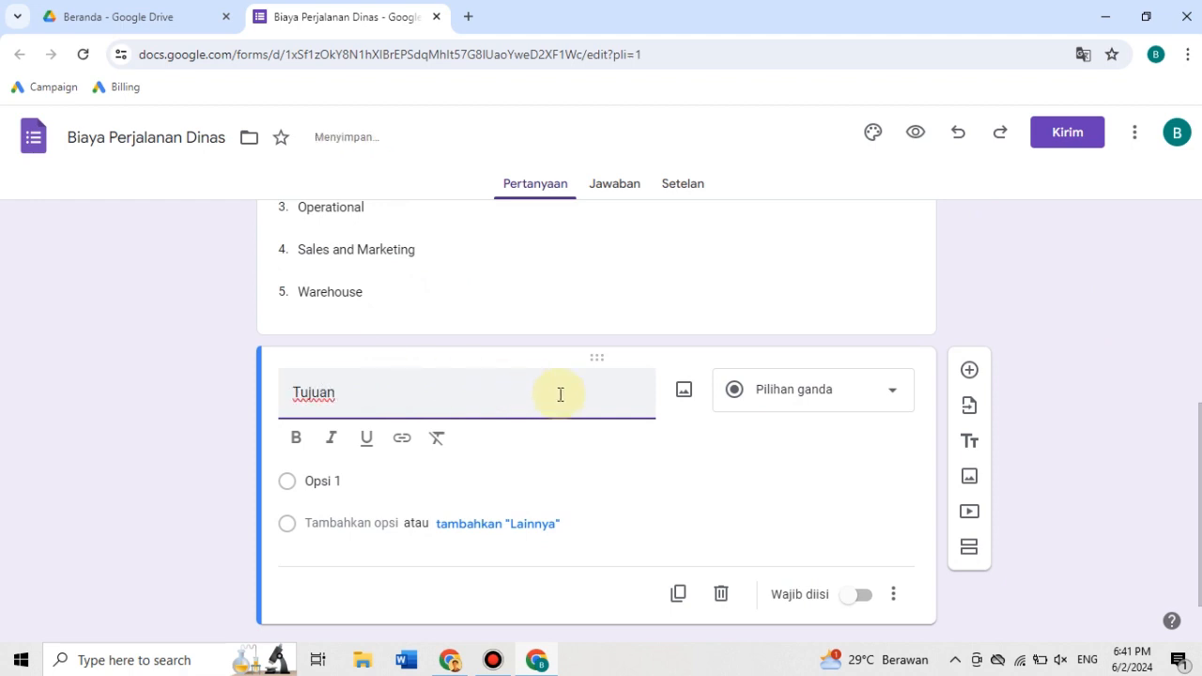
pyautogui.click(798, 401)
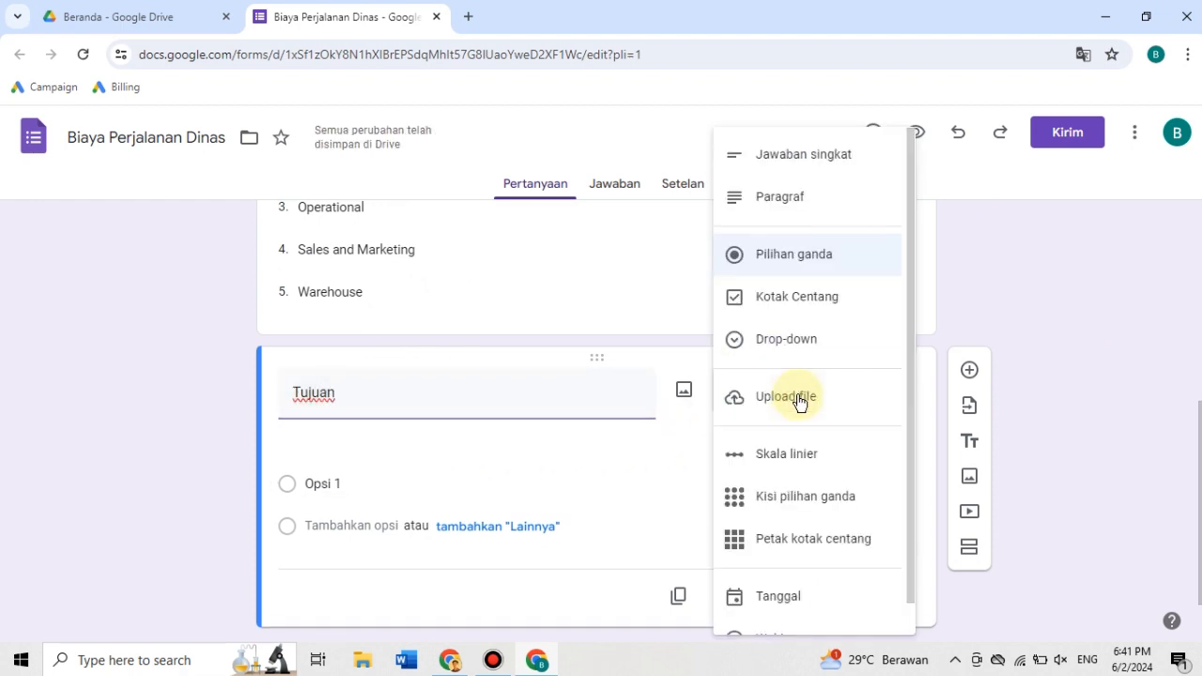
pyautogui.click(812, 348)
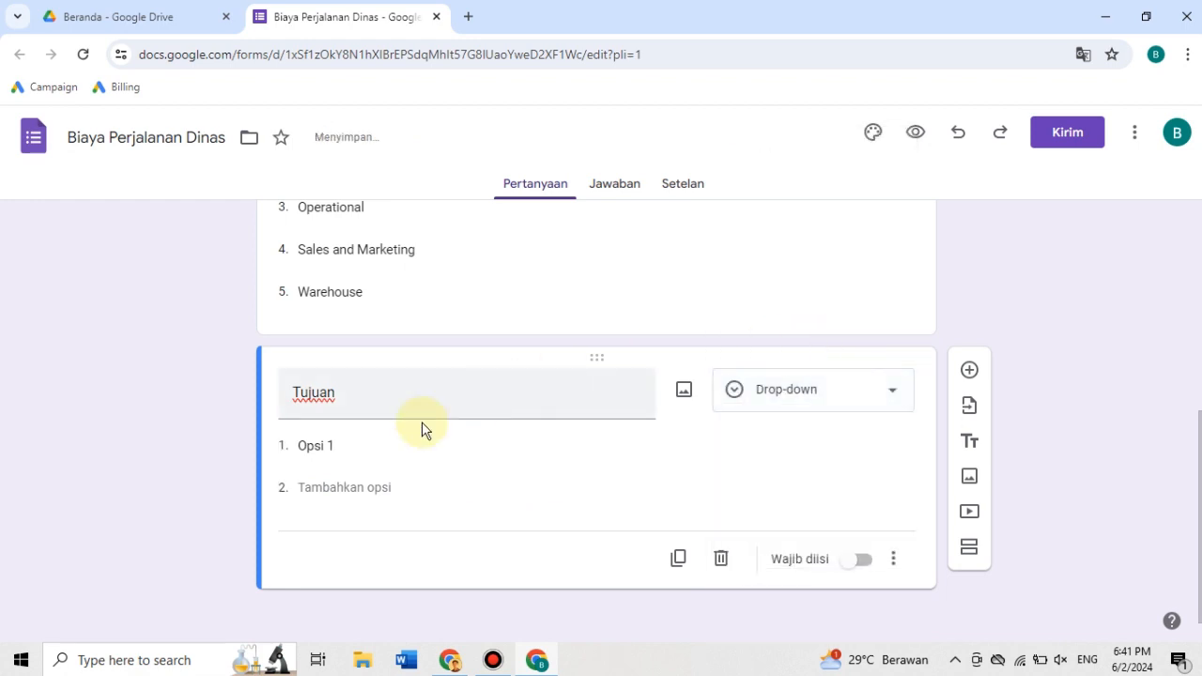
# - Enter "Jakarta", "Bandung" and "Semarang" as the first three options of the "Tujuan" drop-down question
pyautogui.click(317, 446)
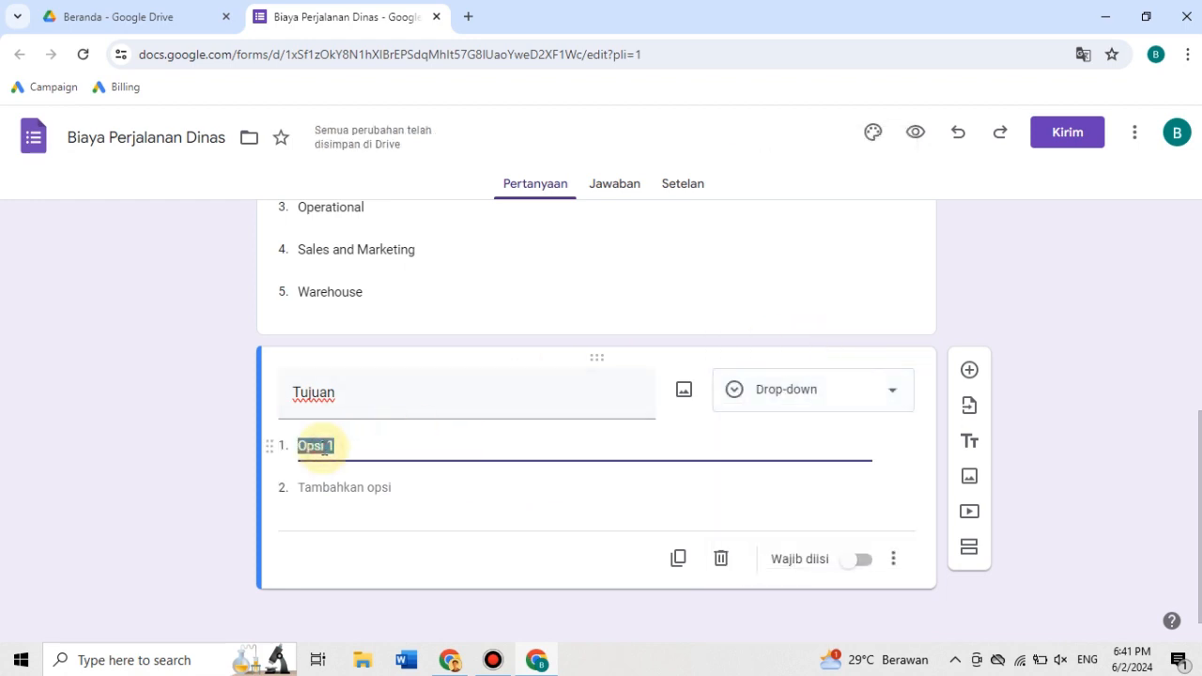
pyautogui.write('Jakarta')
pyautogui.press('Return')
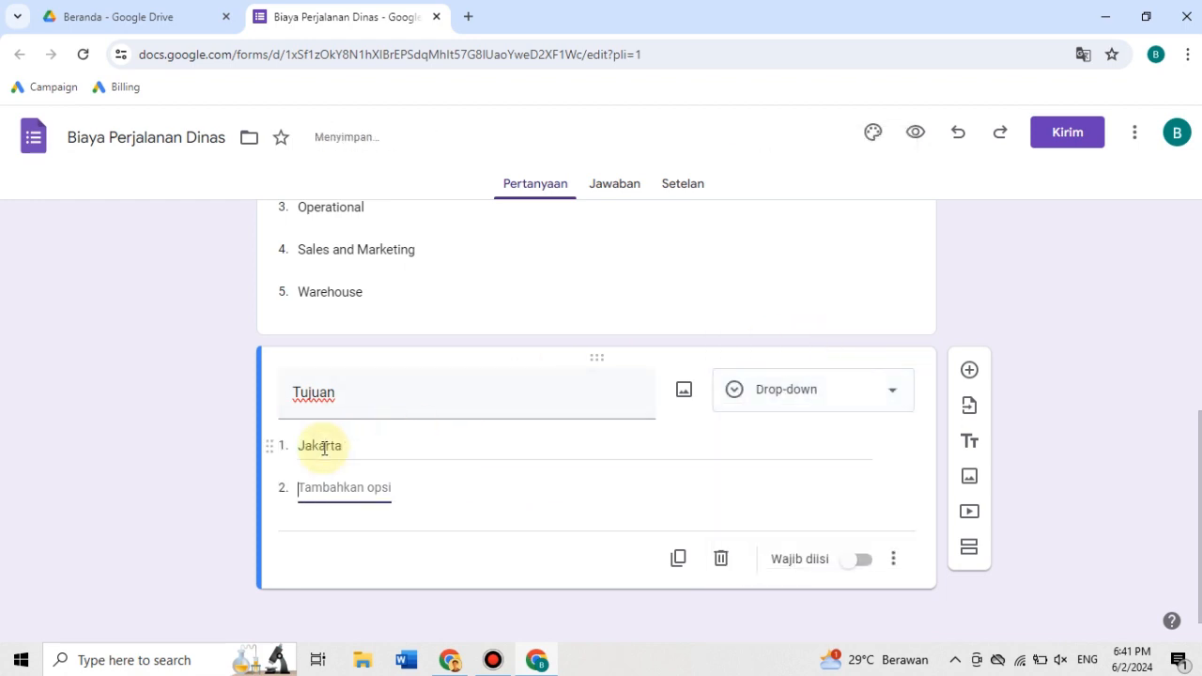
pyautogui.write('Bandung')
pyautogui.press('Tab')
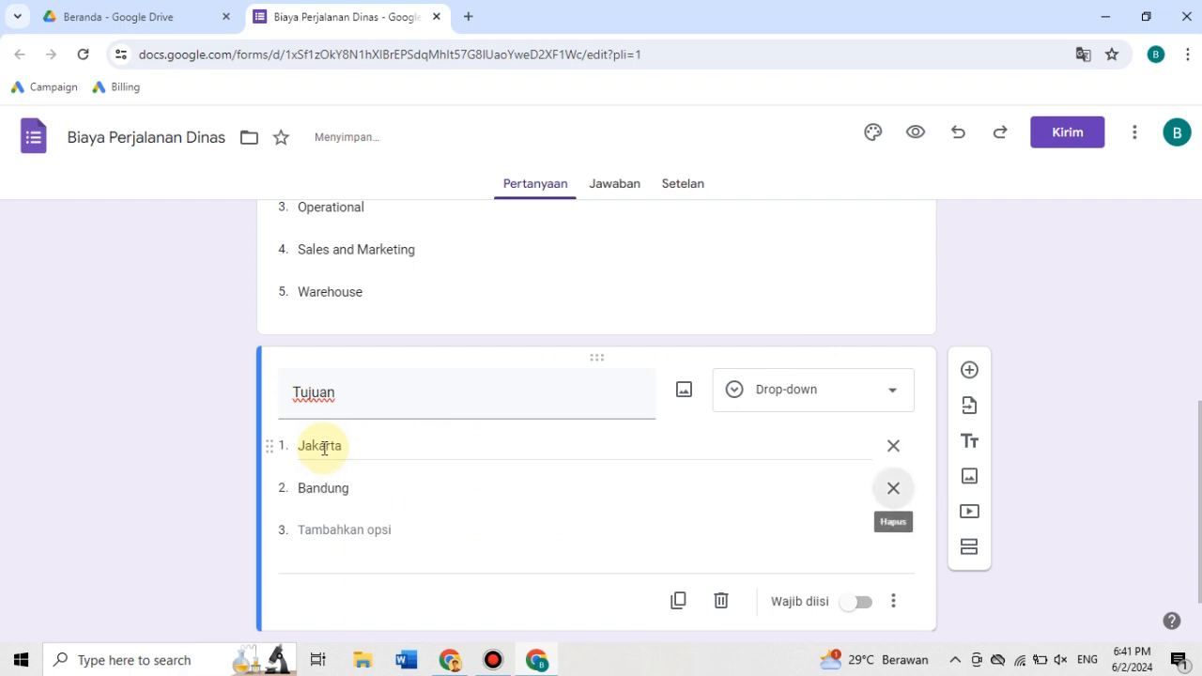
pyautogui.press('Tab')
pyautogui.write('Sem')
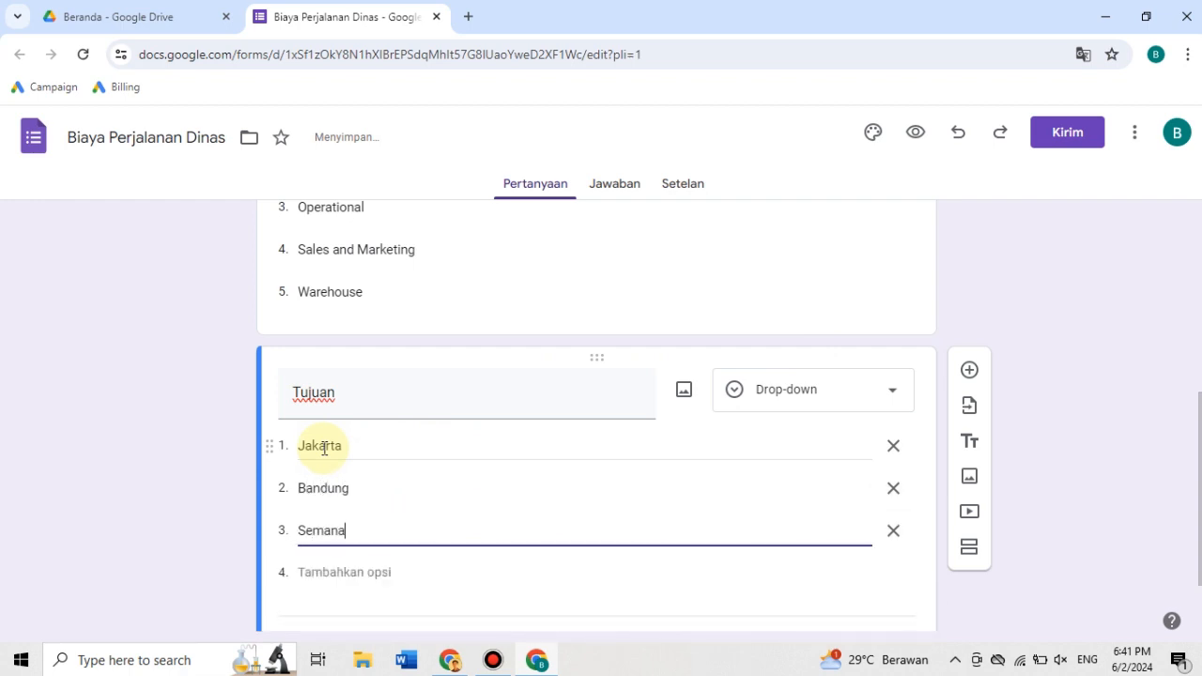
pyautogui.write('arang')
# - Add "Yogyakarta" and "Malang" as the fourth and fifth options of the "Tujuan" question
pyautogui.press('Tab')
pyautogui.press('Tab')
pyautogui.write('Yo')
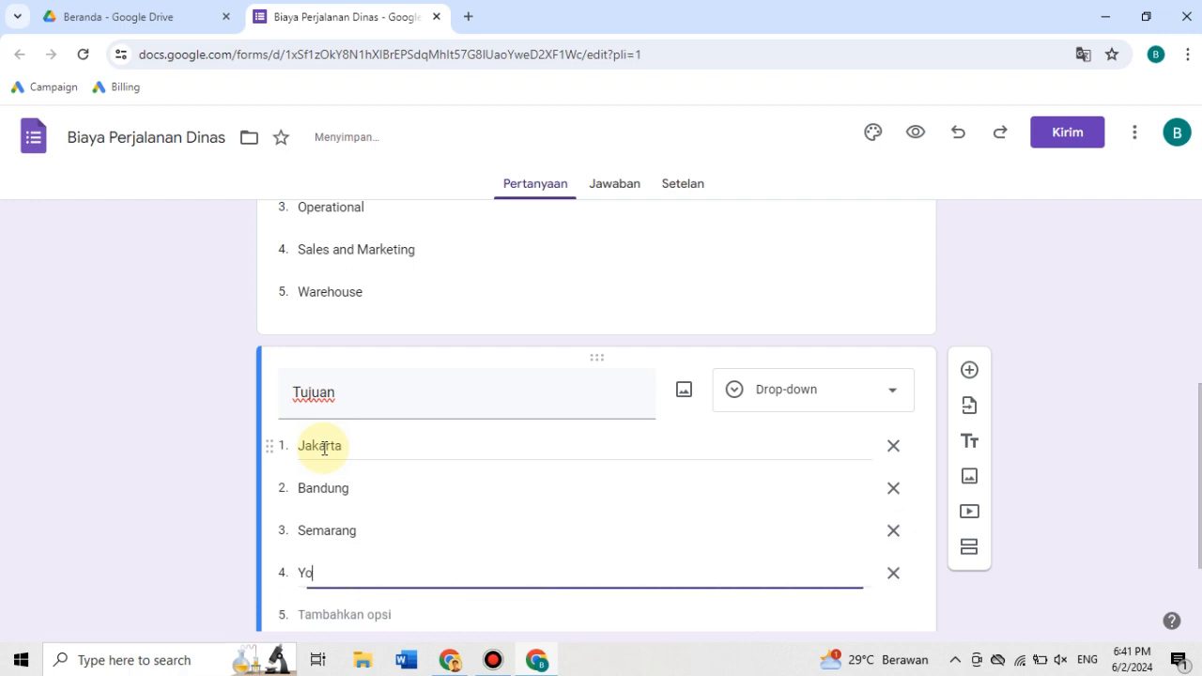
pyautogui.write('gyakarta')
pyautogui.scroll(-2, 323, 448)
# - Add "Sidoarjo" and "Surabaya" as further options of the "Tujuan" question and make it required
pyautogui.press('Tab')
pyautogui.press('Tab')
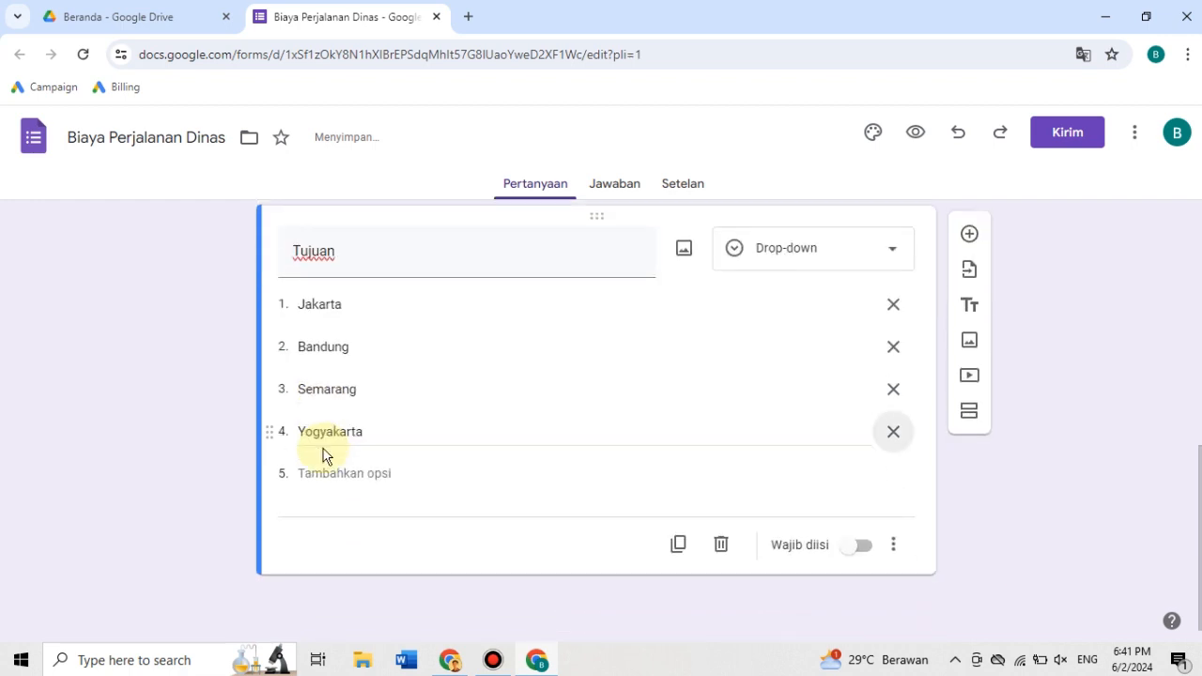
pyautogui.write('Malang')
pyautogui.press('Tab')
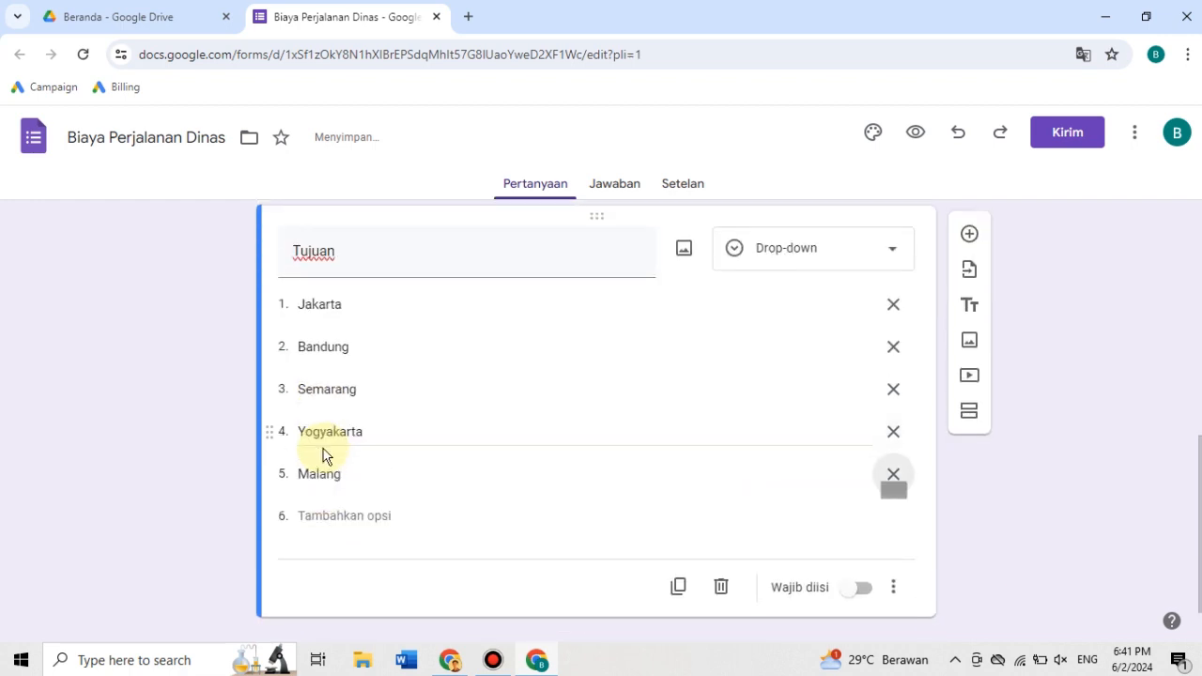
pyautogui.press('Tab')
pyautogui.write('Sidoarjo')
pyautogui.press('Tab')
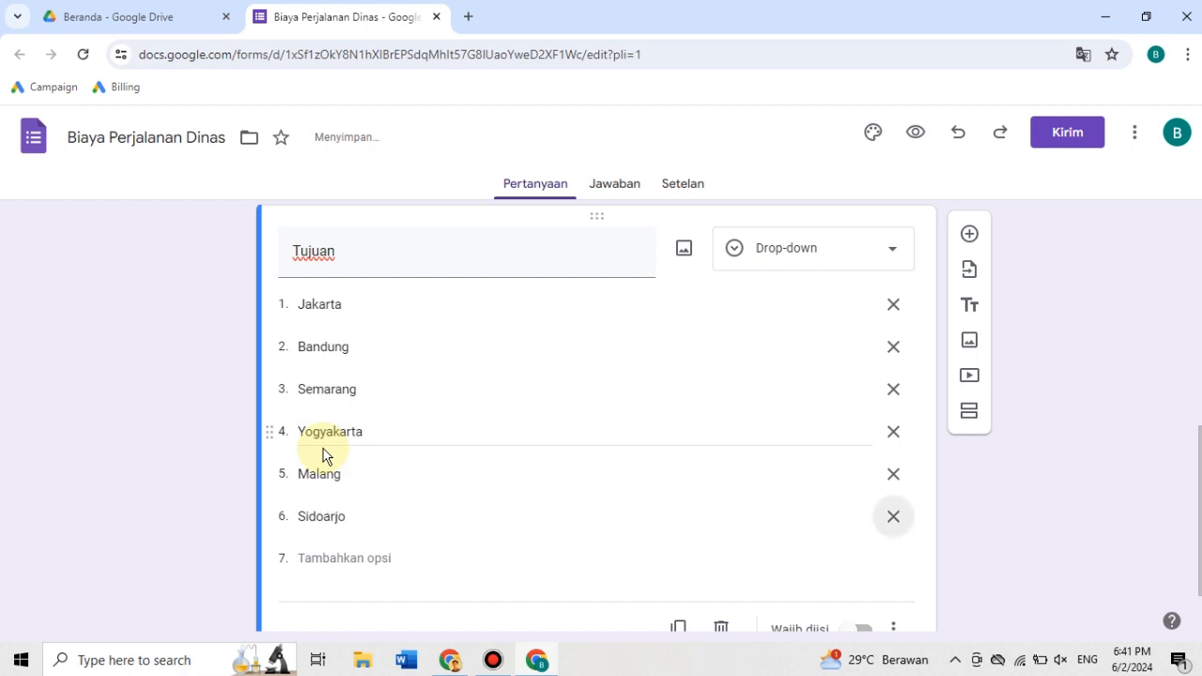
pyautogui.press('Tab')
pyautogui.write('Suraba')
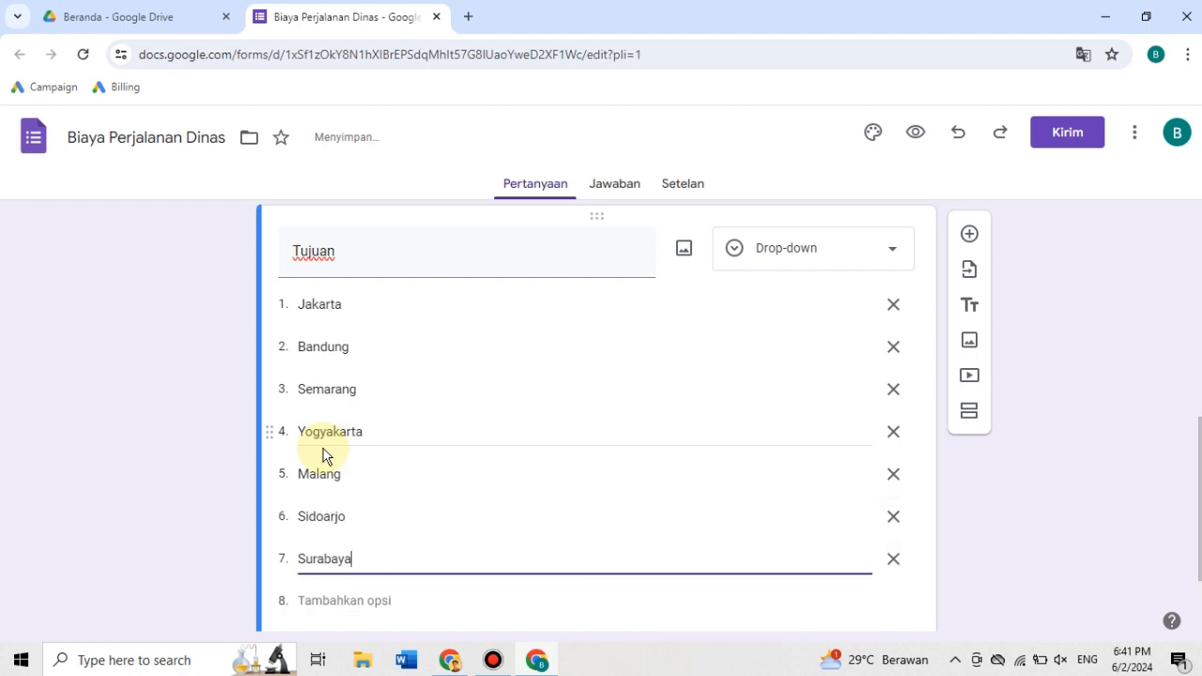
pyautogui.write('ya')
pyautogui.click(142, 448)
pyautogui.scroll(-2, 147, 448)
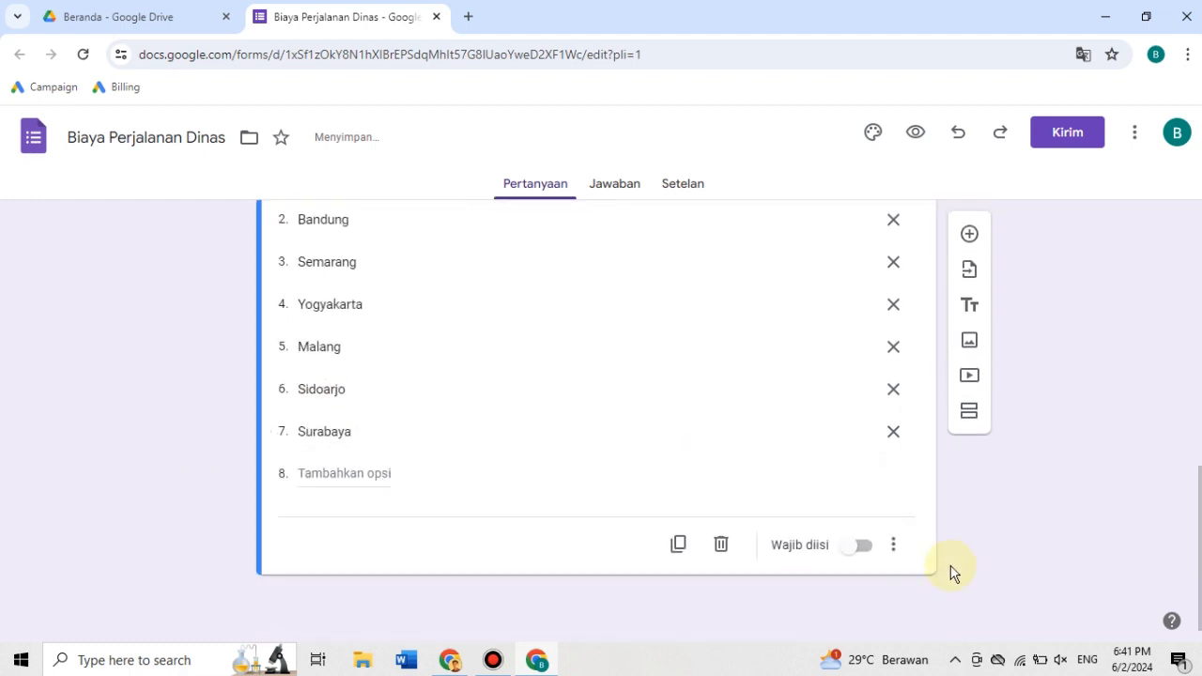
pyautogui.click(864, 548)
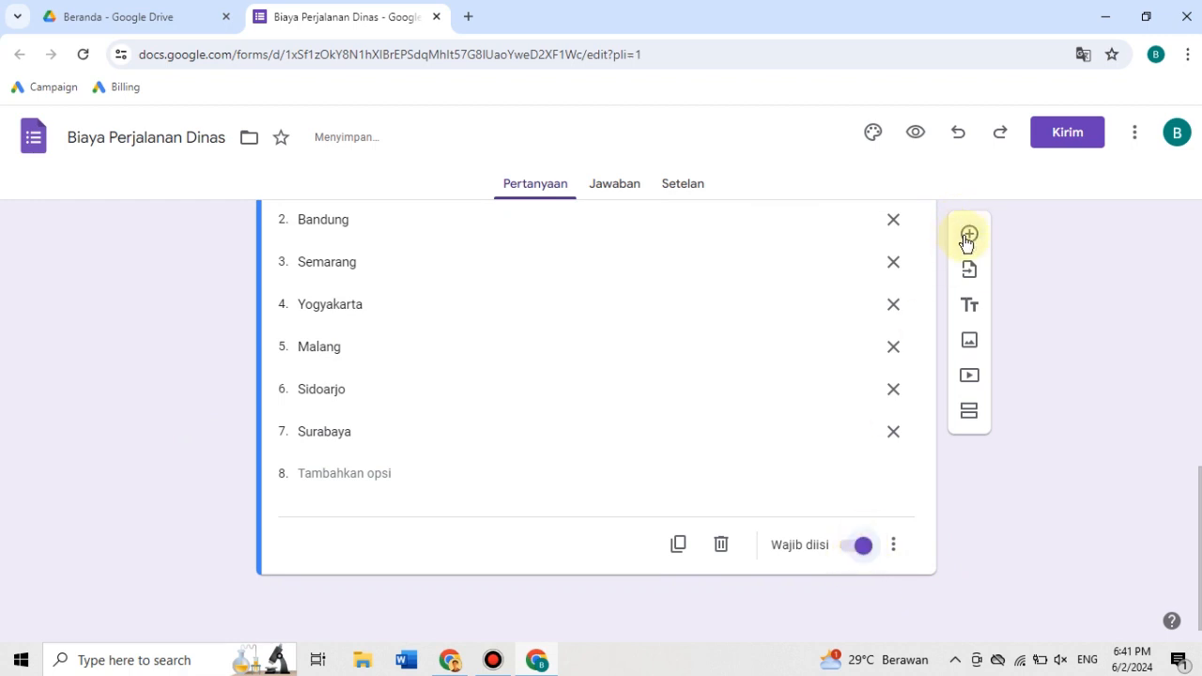
# - Add a question titled "Biaya" with the short answer type (Jawaban singkat) and make it required
pyautogui.click(968, 235)
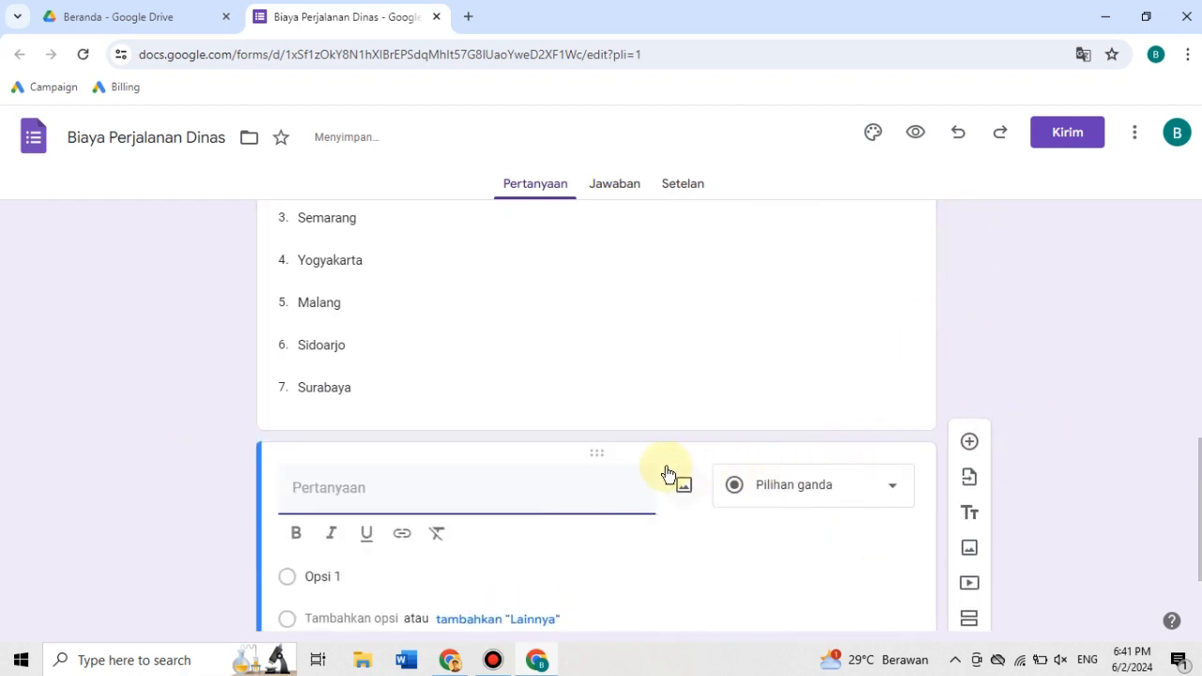
pyautogui.write('Biaya')
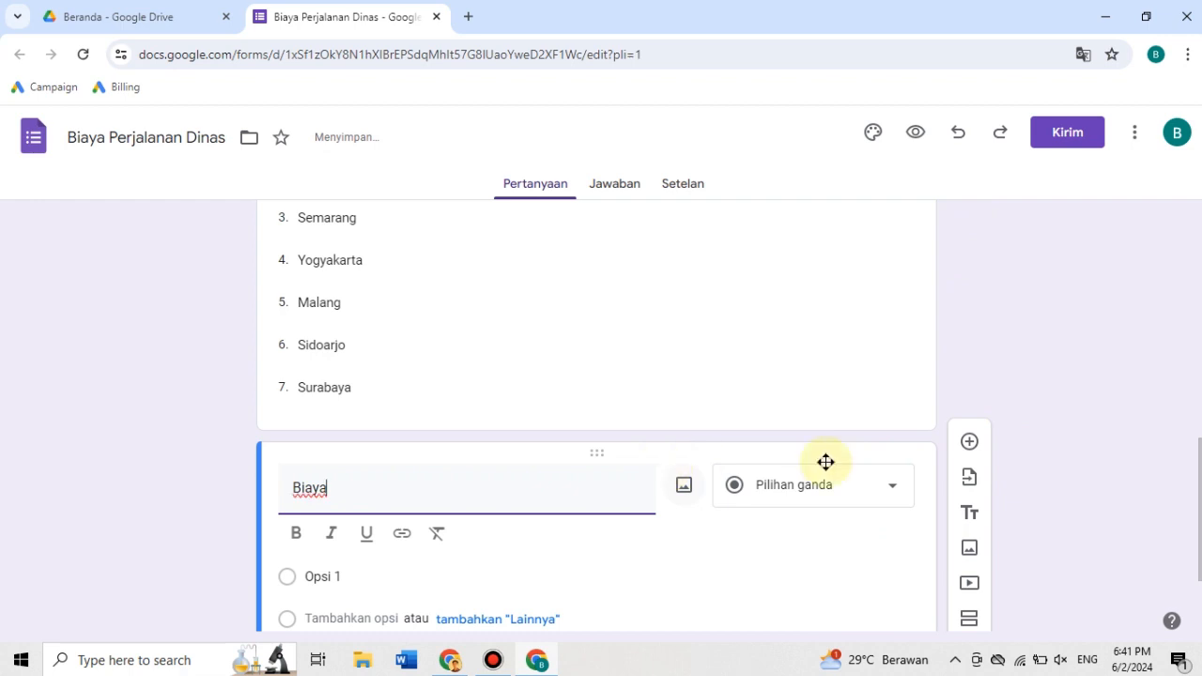
pyautogui.scroll(-2, 1038, 374)
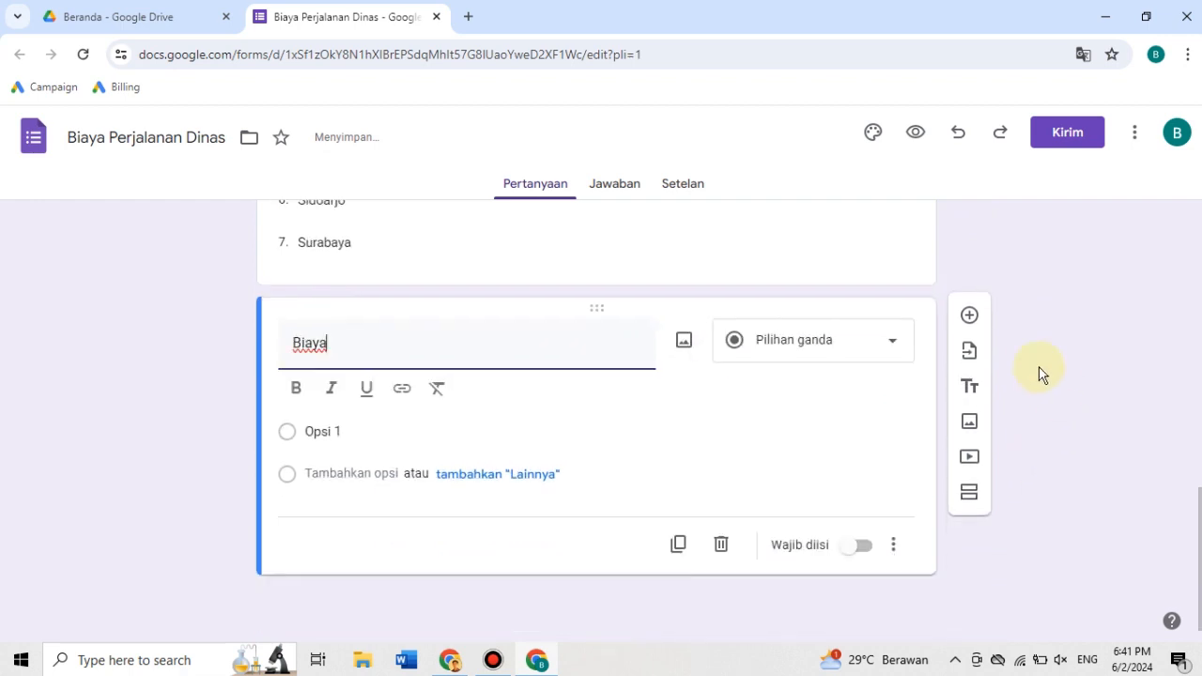
pyautogui.click(794, 354)
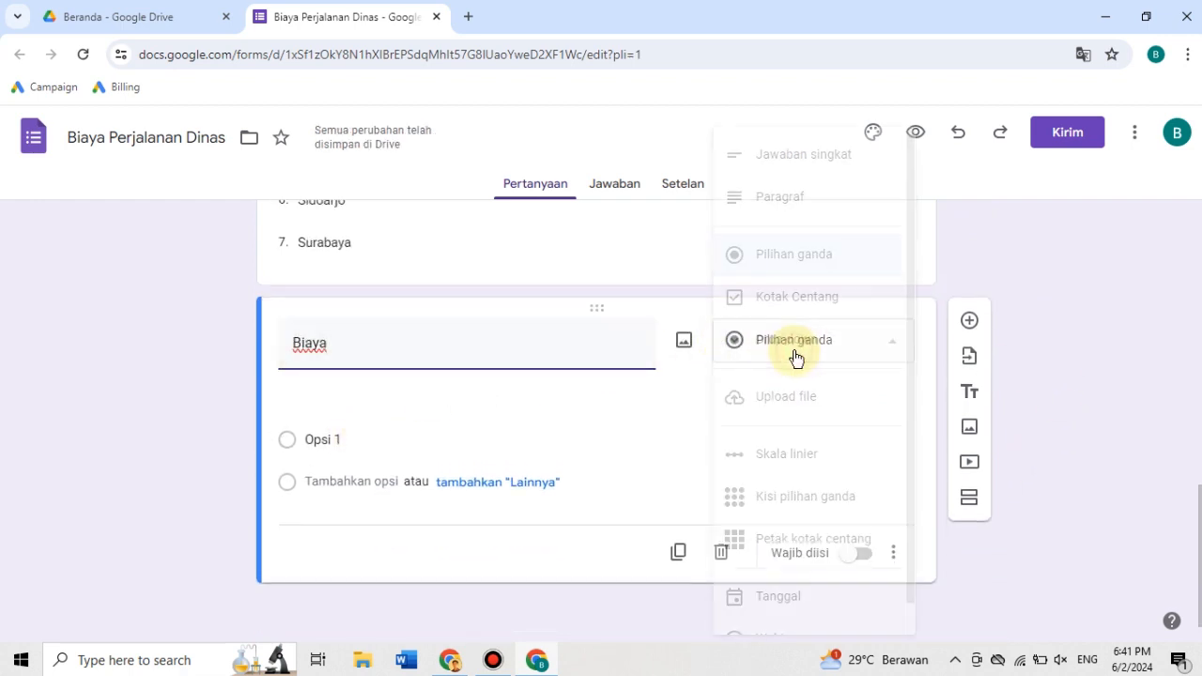
pyautogui.click(797, 175)
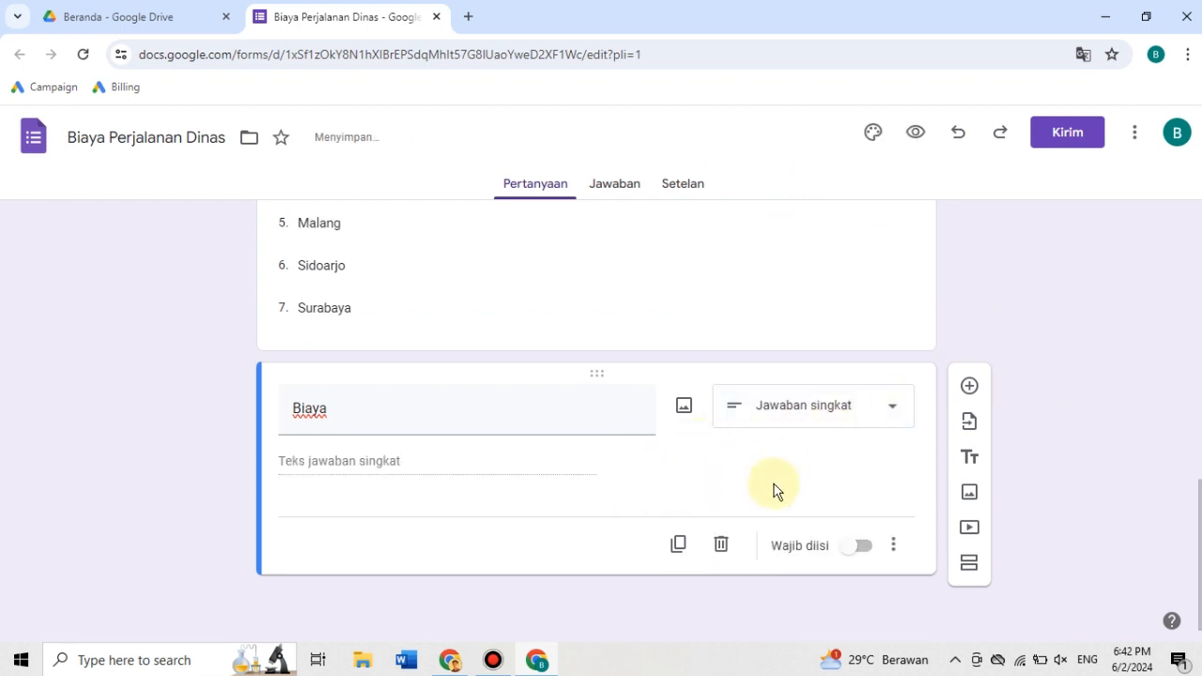
pyautogui.click(850, 549)
# - Review the form's questions and options from "Nama karyawan" through "Biaya"
pyautogui.click(832, 295)
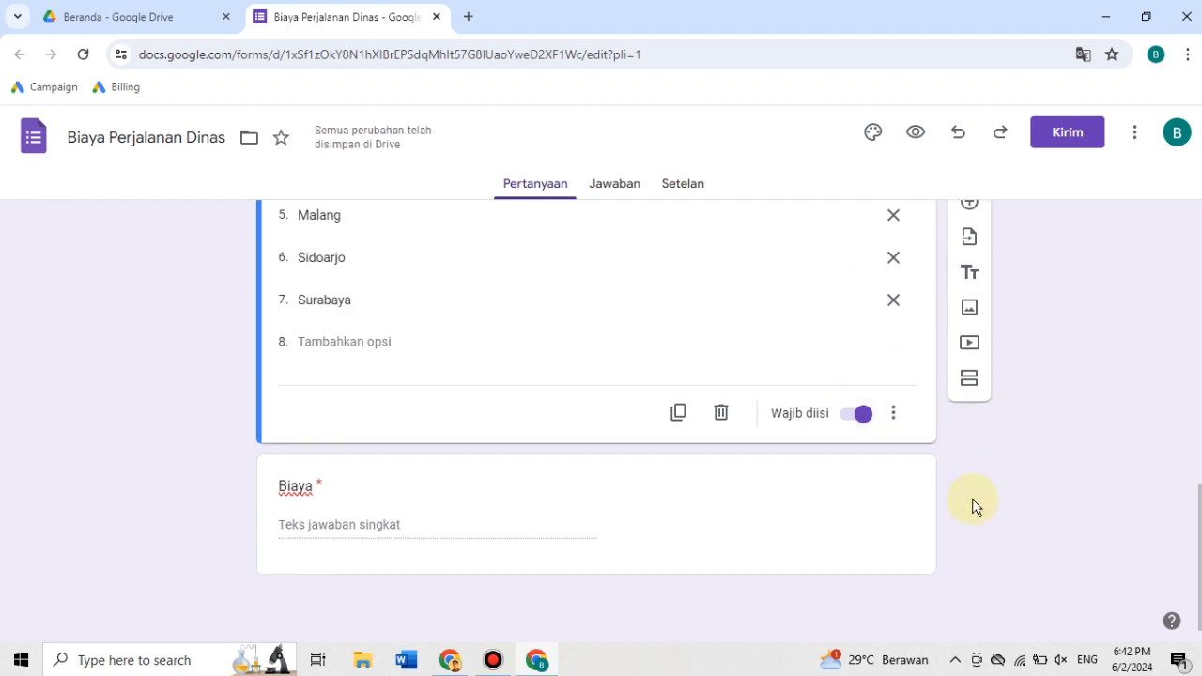
pyautogui.scroll(6, 973, 507)
pyautogui.scroll(-6, 974, 507)
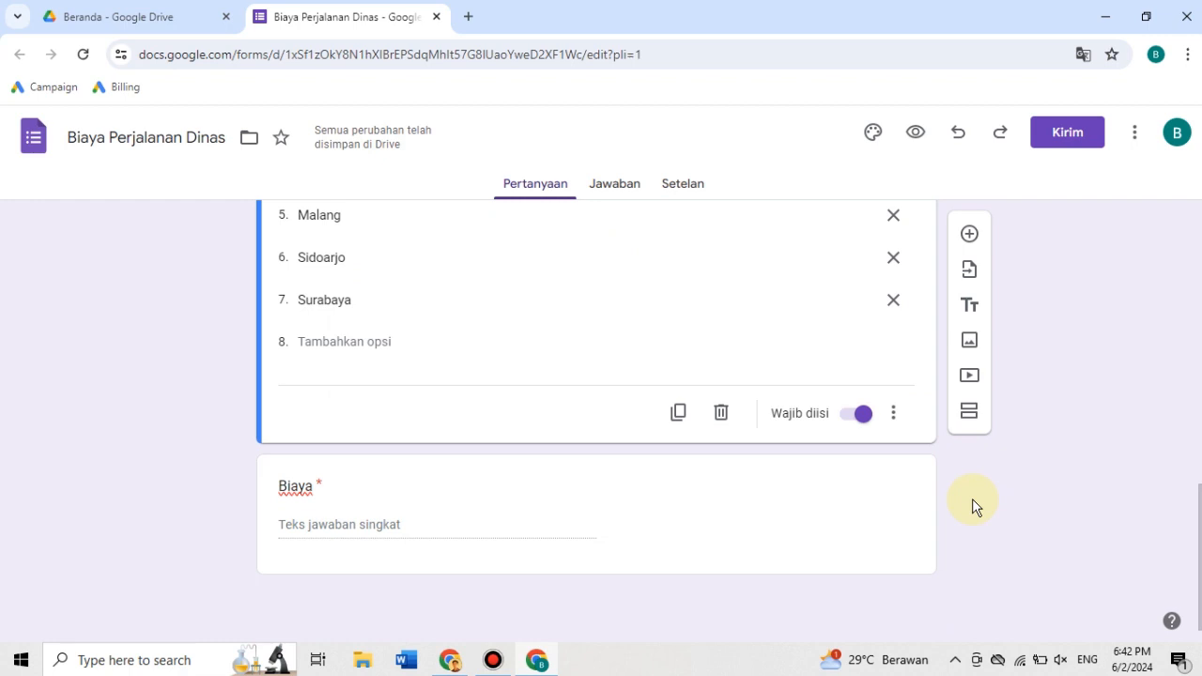
pyautogui.scroll(8, 973, 507)
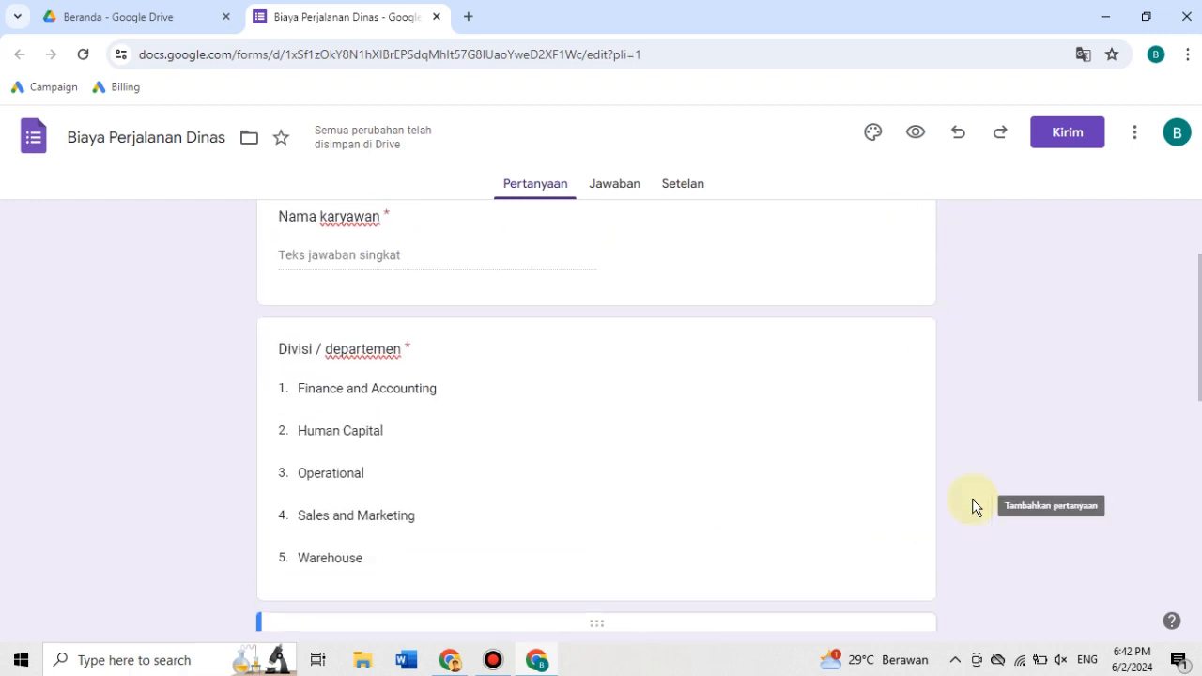
pyautogui.scroll(-3, 973, 506)
pyautogui.scroll(-6, 974, 507)
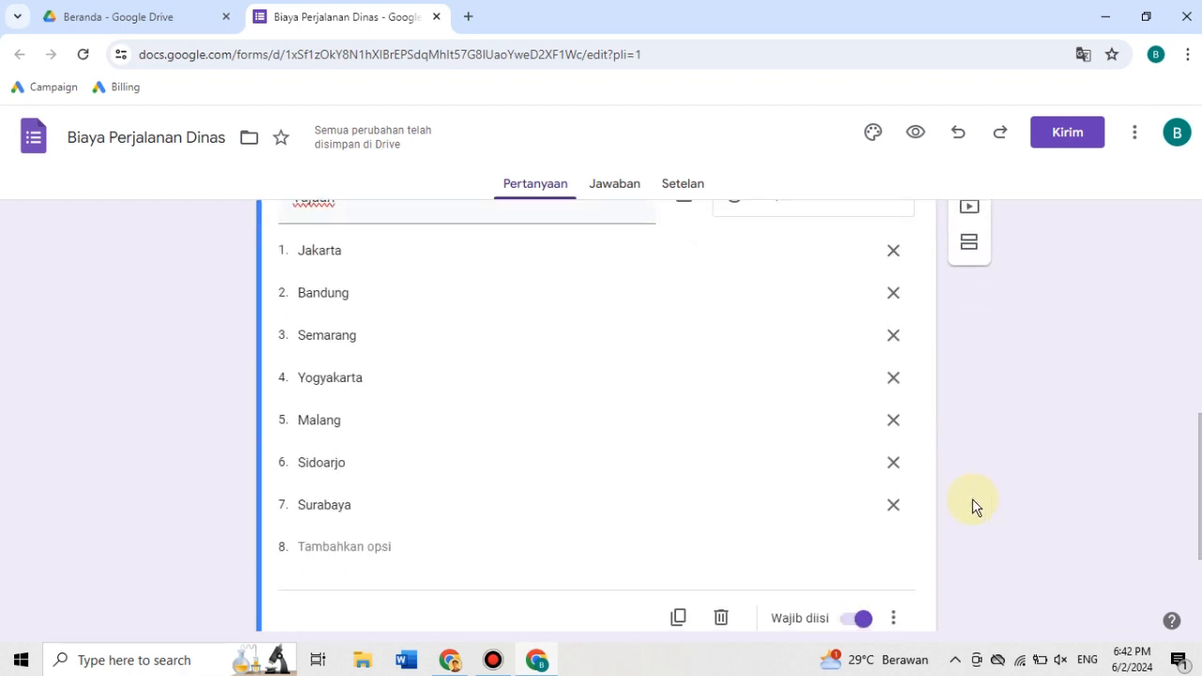
pyautogui.scroll(4, 973, 507)
pyautogui.scroll(-4, 973, 507)
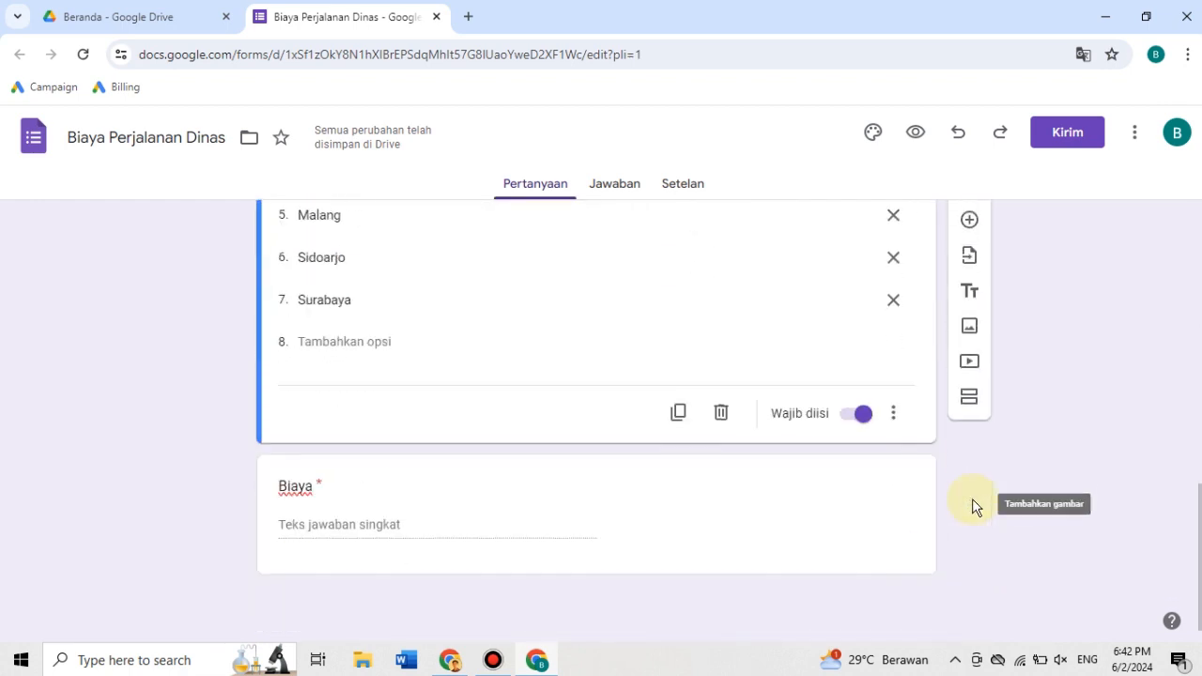
# - Add a question titled "Nama kegiatan" below "Biaya" with the paragraph type (Paragraf) and make it required
pyautogui.click(888, 524)
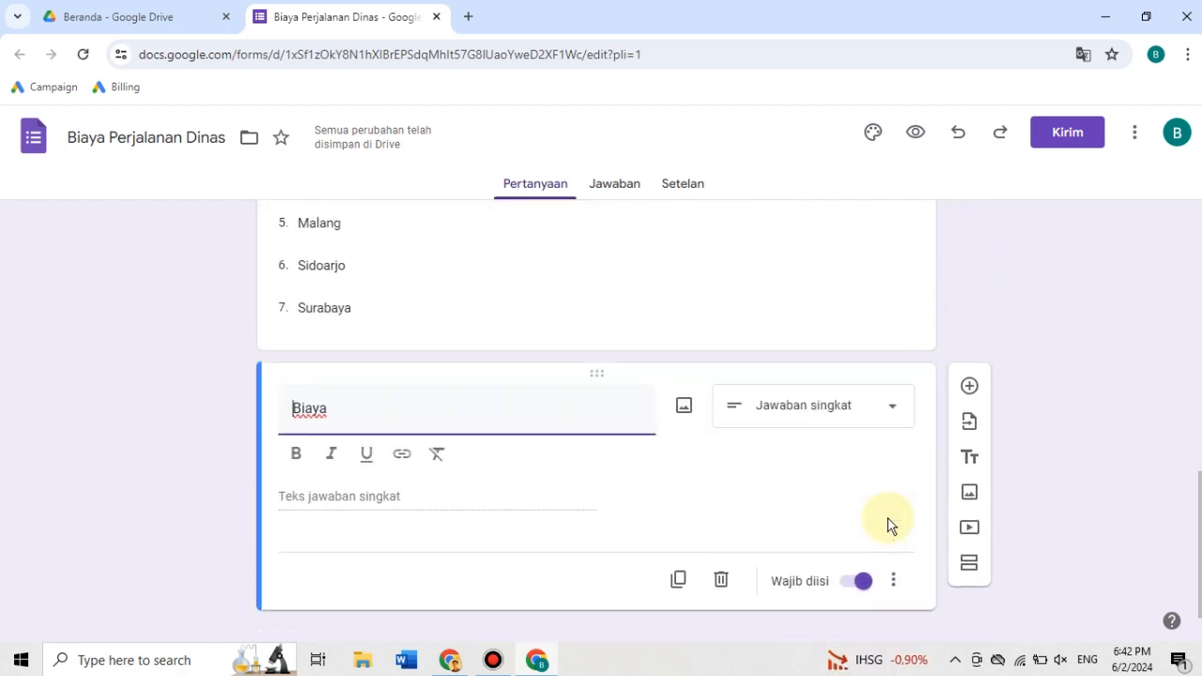
pyautogui.click(969, 388)
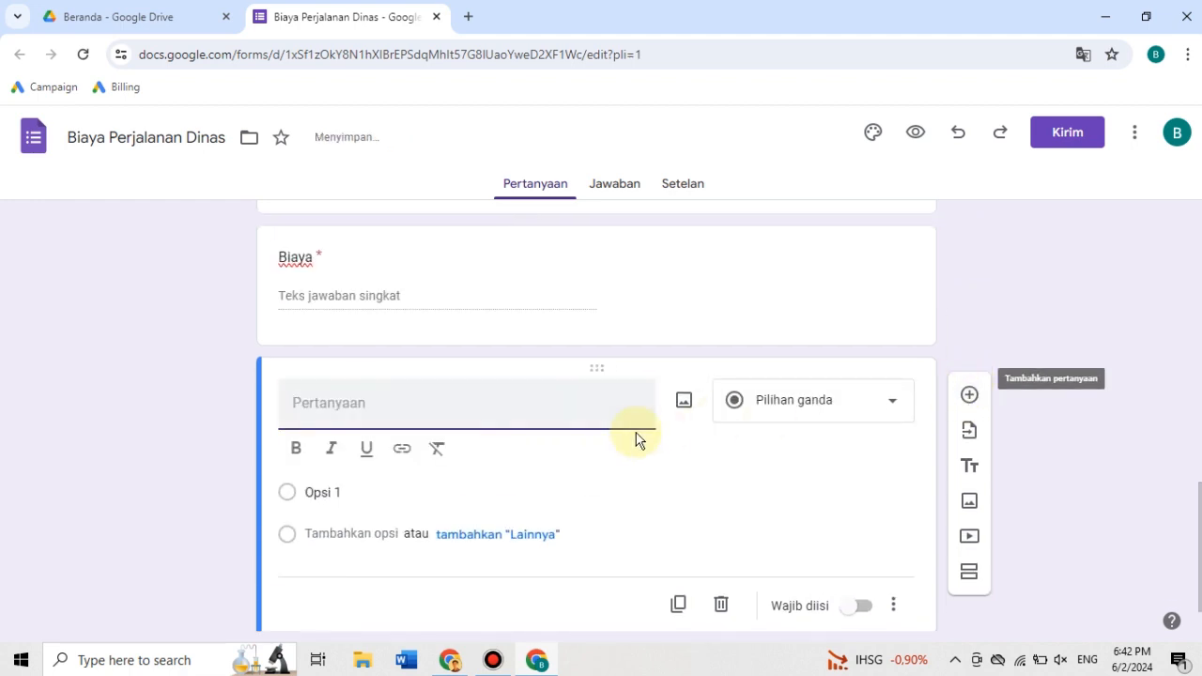
pyautogui.write('Nama kegiatan')
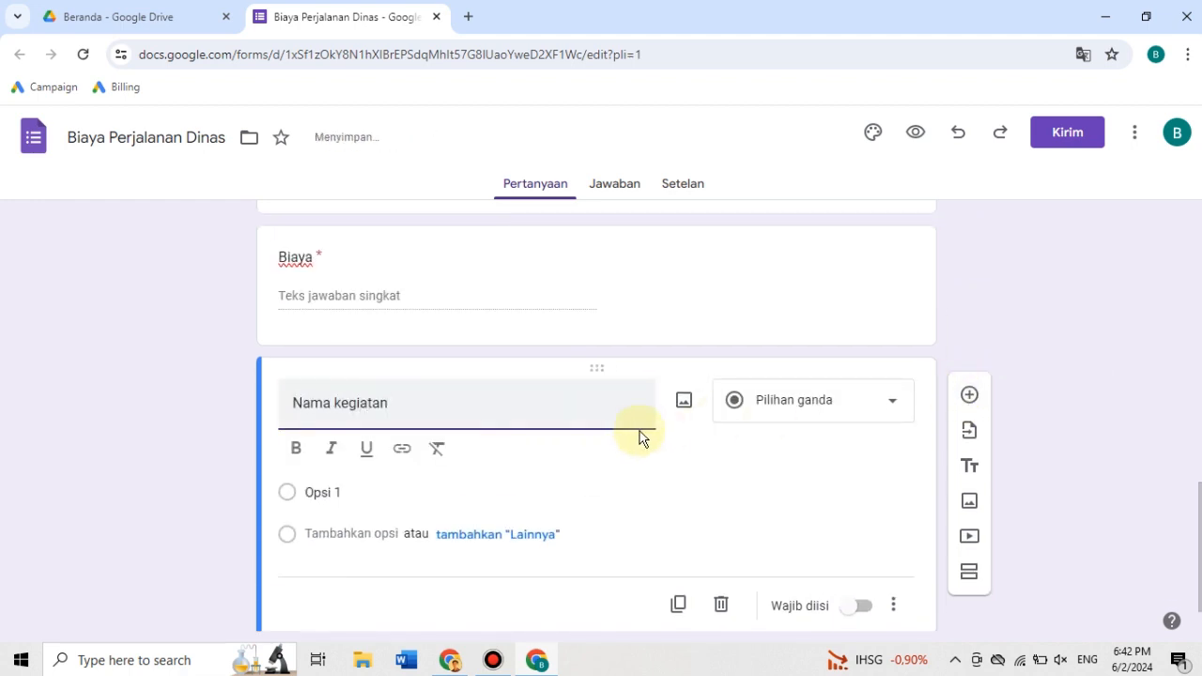
pyautogui.click(778, 414)
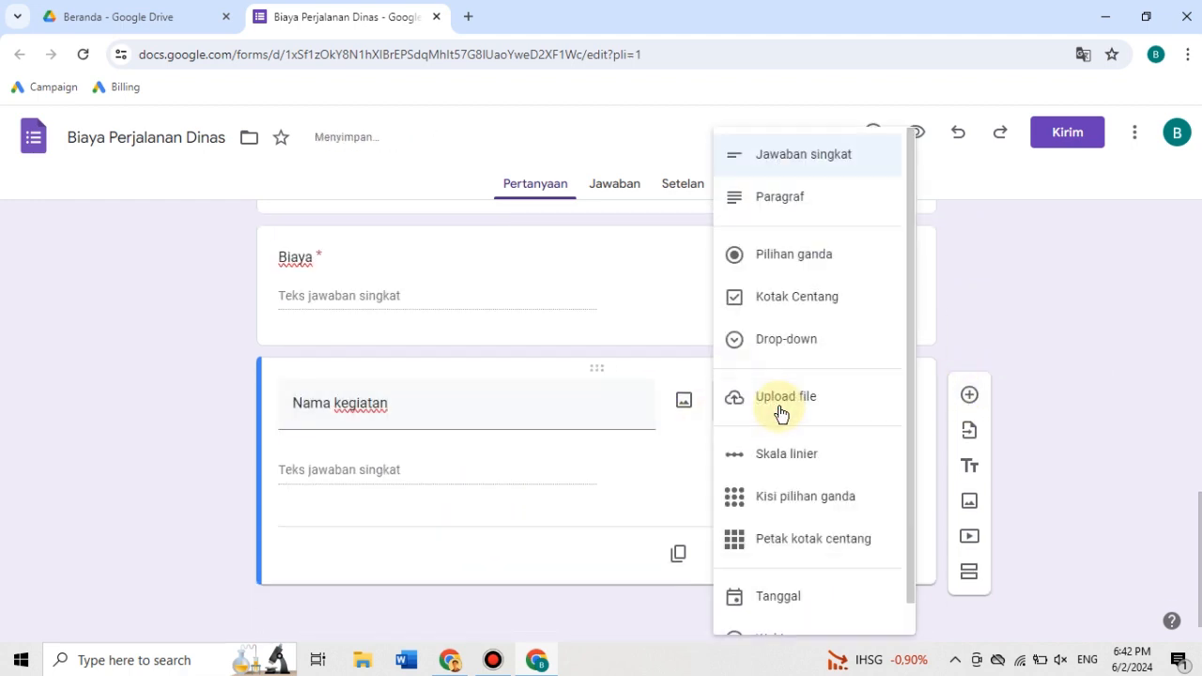
pyautogui.click(834, 202)
pyautogui.click(860, 552)
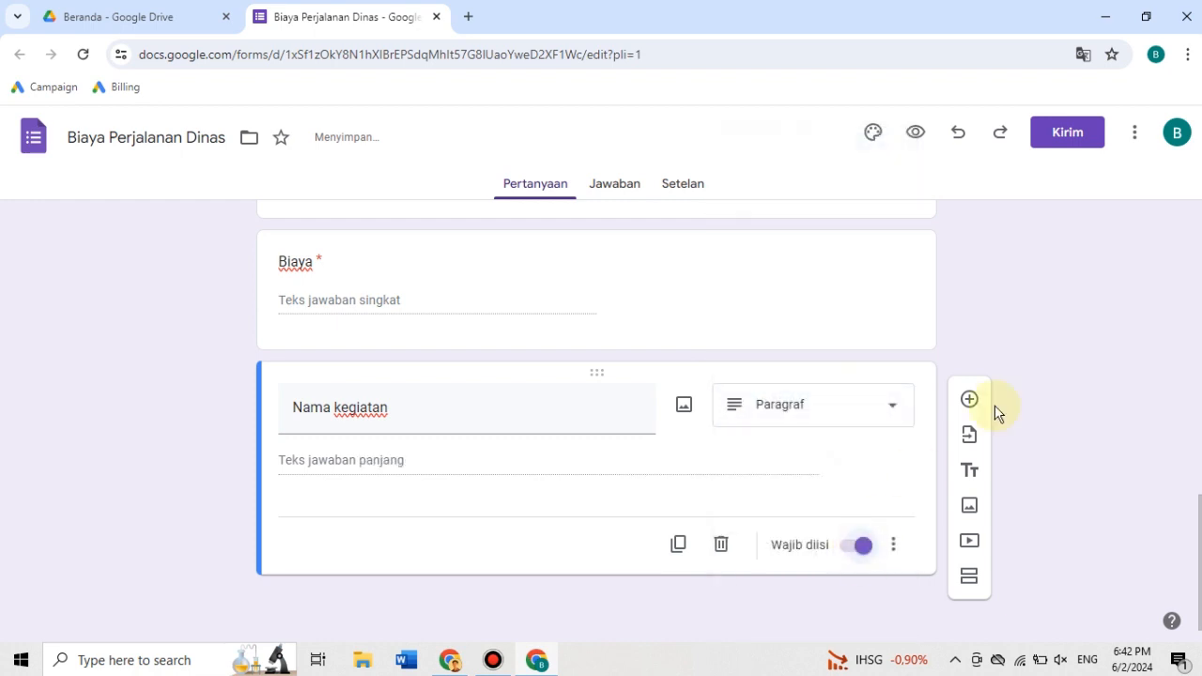
# - Copy the form's sharing link with the shortened URL option (Persingkat URL) enabled
pyautogui.click(1065, 139)
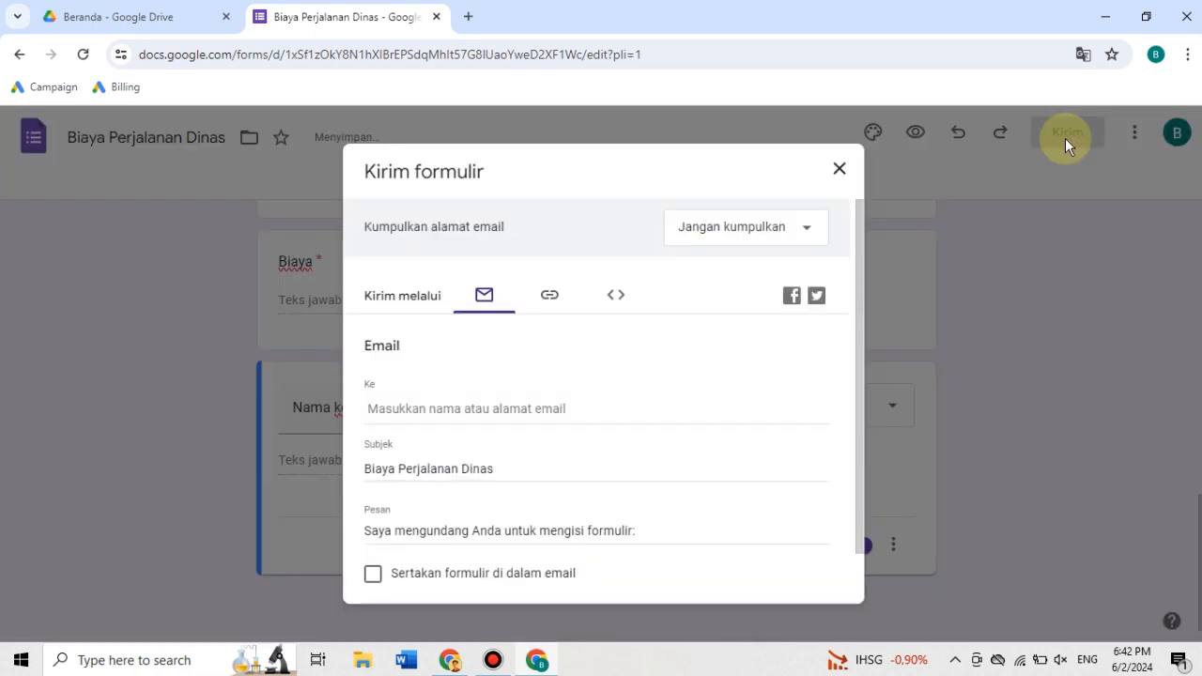
pyautogui.click(550, 297)
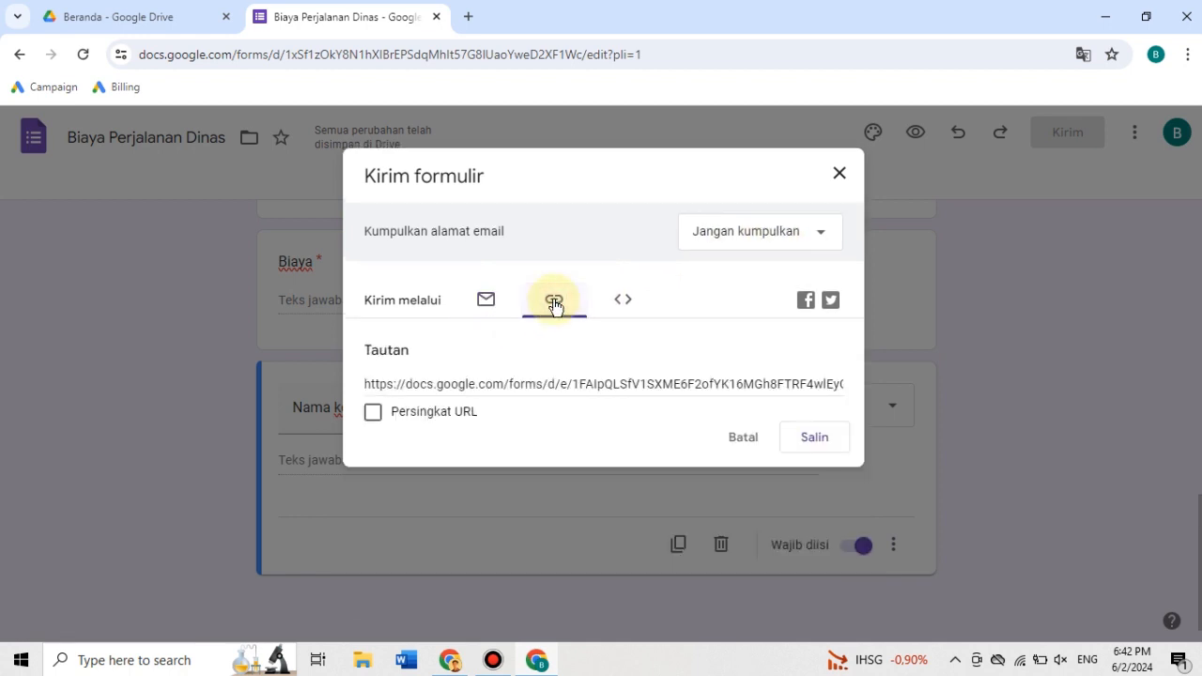
pyautogui.click(373, 411)
pyautogui.click(814, 437)
# - Open the copied form link in a new browser tab
pyautogui.hotkey('ctrl', 't')
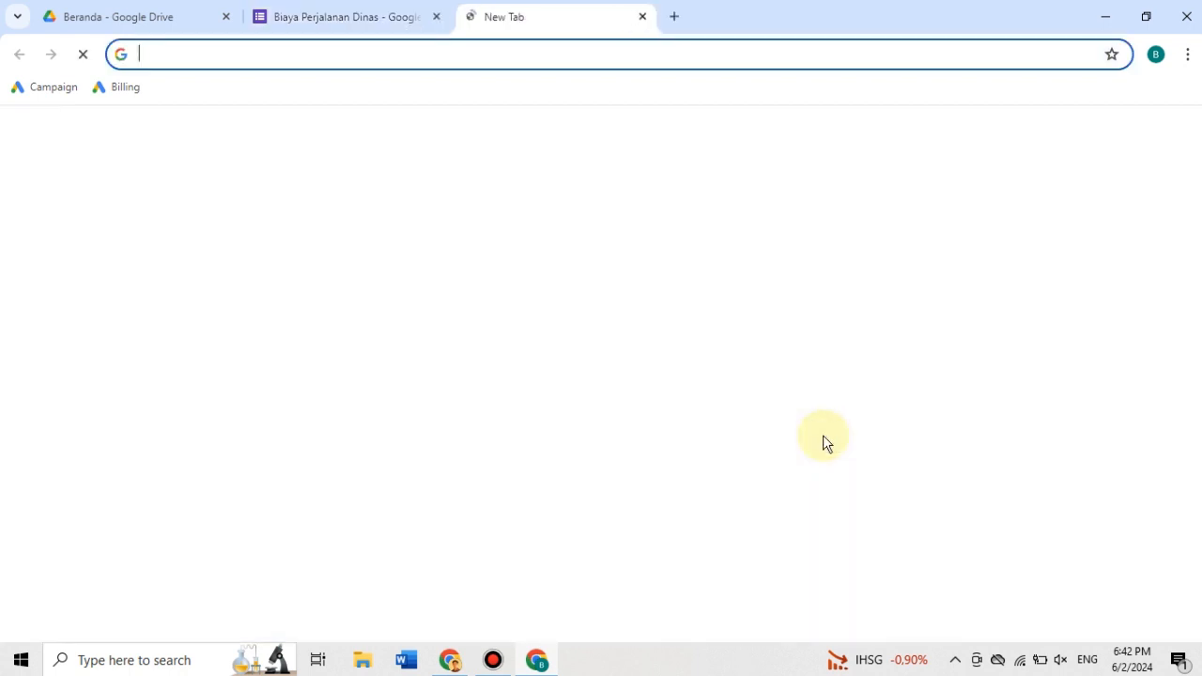
pyautogui.write('https://forms.gle/uZJqaXk4dNRUHNcx7')
pyautogui.press('Return')
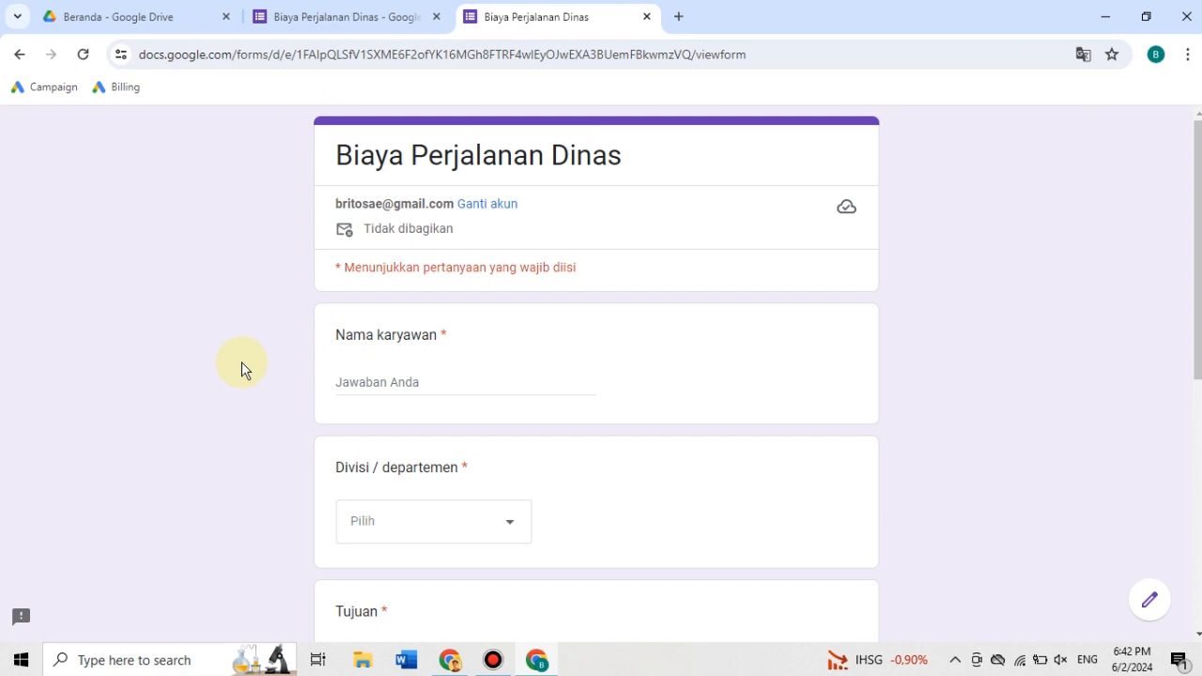
# - Look through the respondent view of the form from "Nama karyawan" down to "Nama kegiatan"
pyautogui.scroll(-6, 241, 361)
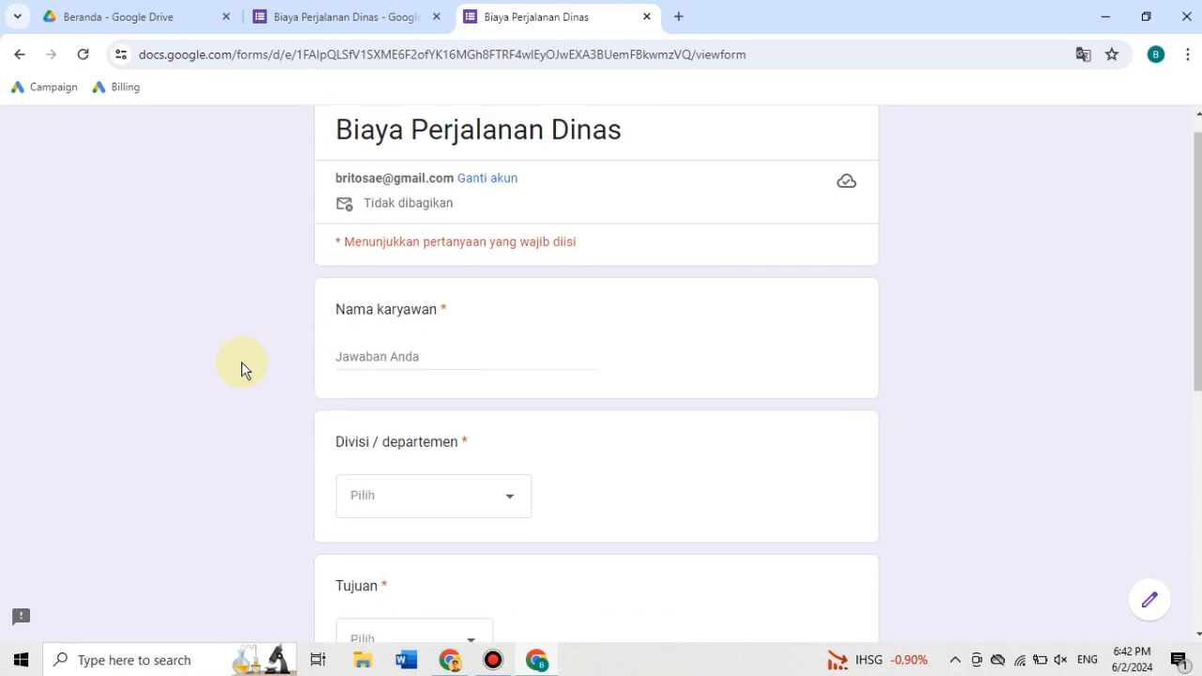
pyautogui.scroll(6, 241, 361)
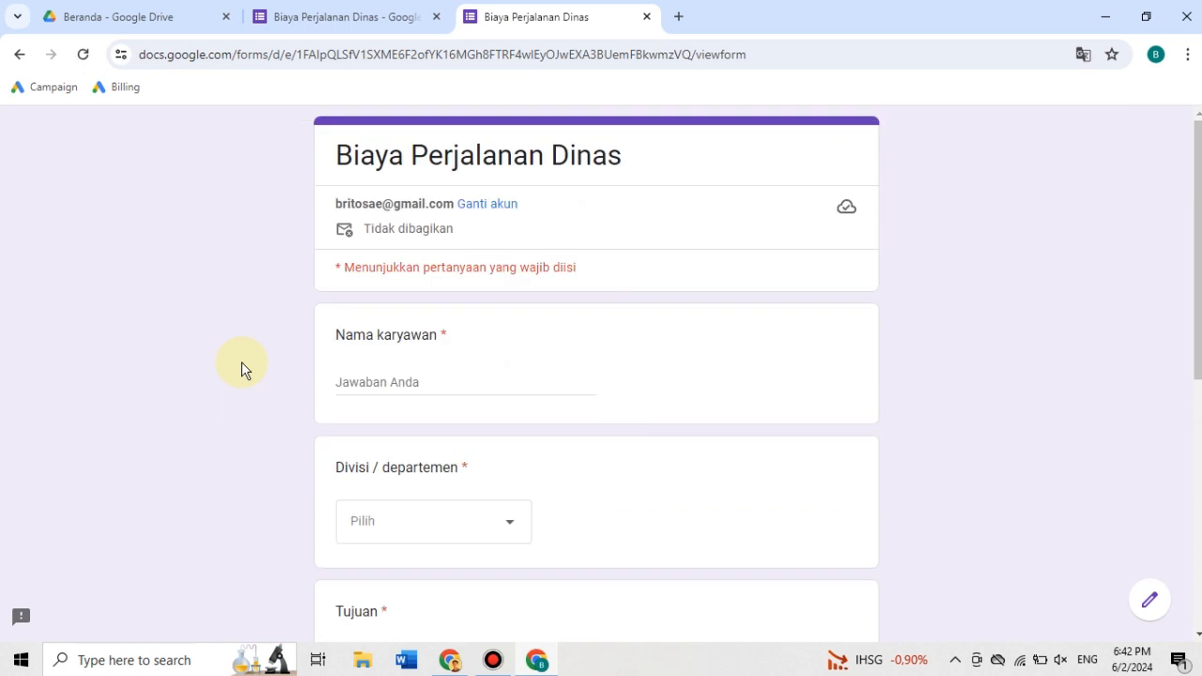
pyautogui.scroll(-6, 241, 362)
pyautogui.scroll(6, 242, 361)
pyautogui.scroll(-6, 242, 361)
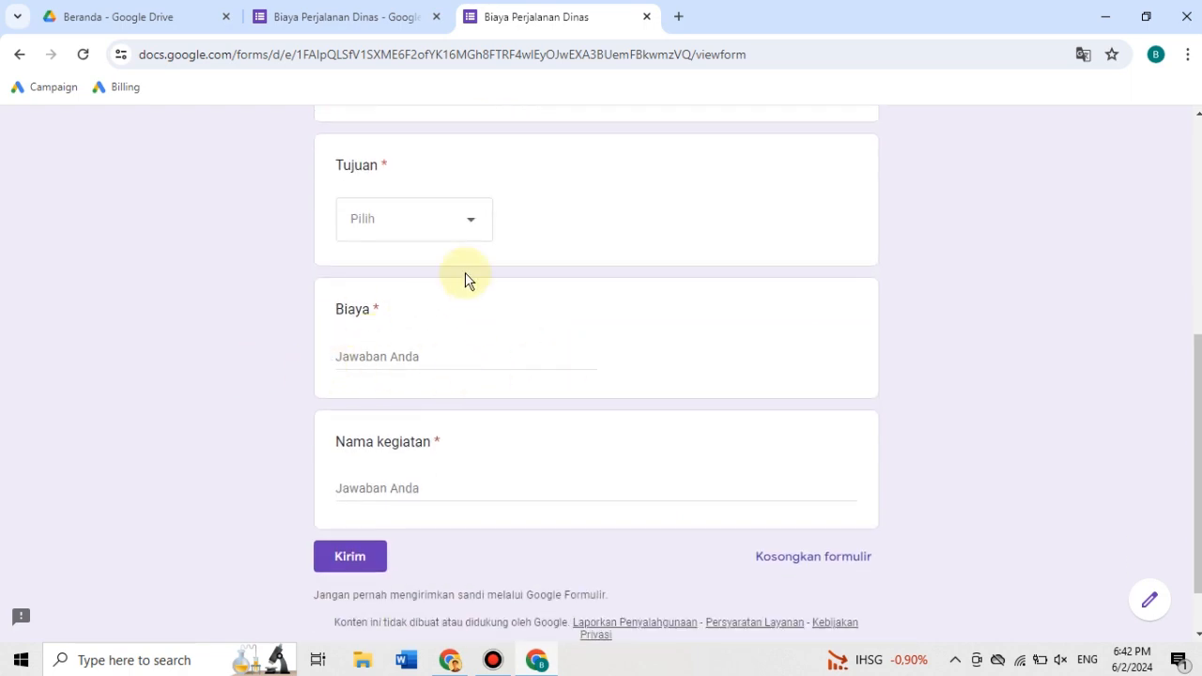
pyautogui.scroll(6, 128, 467)
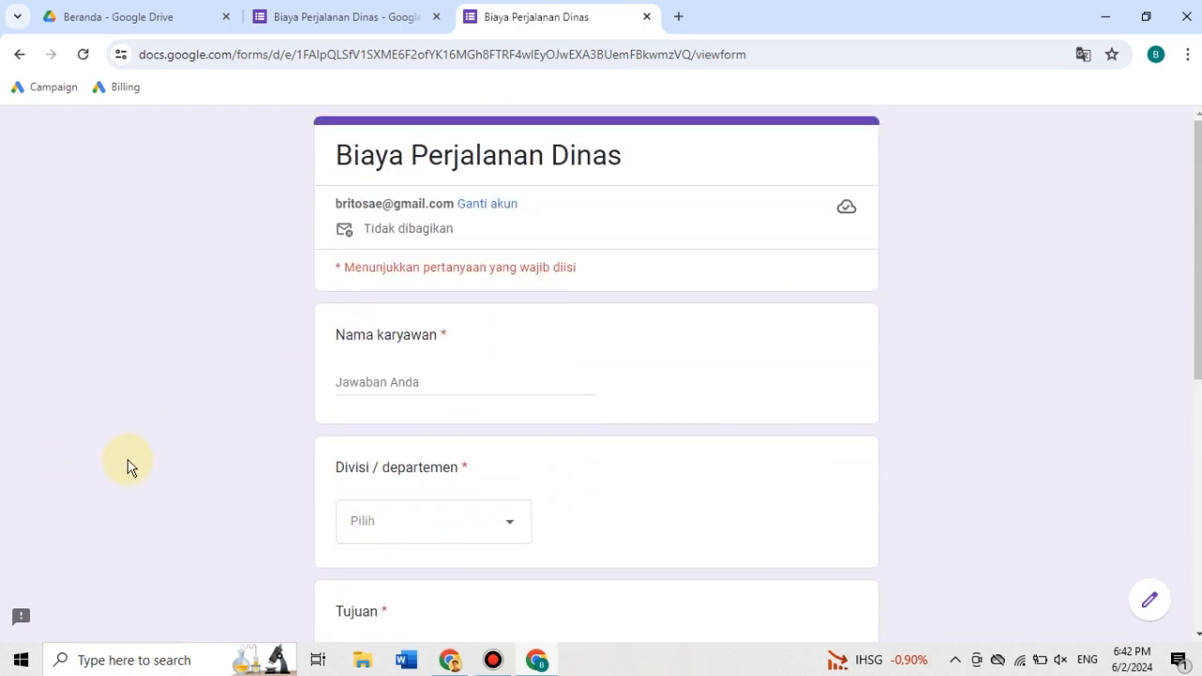
pyautogui.scroll(-4, 129, 467)
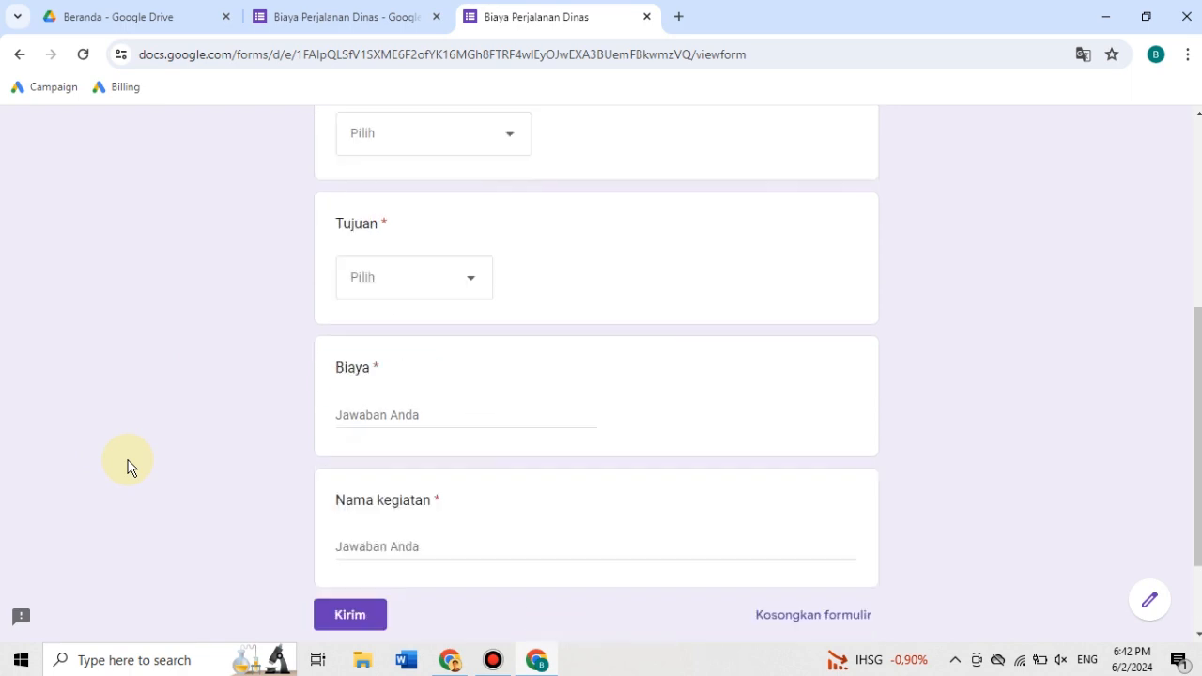
pyautogui.scroll(4, 128, 467)
pyautogui.scroll(-6, 128, 467)
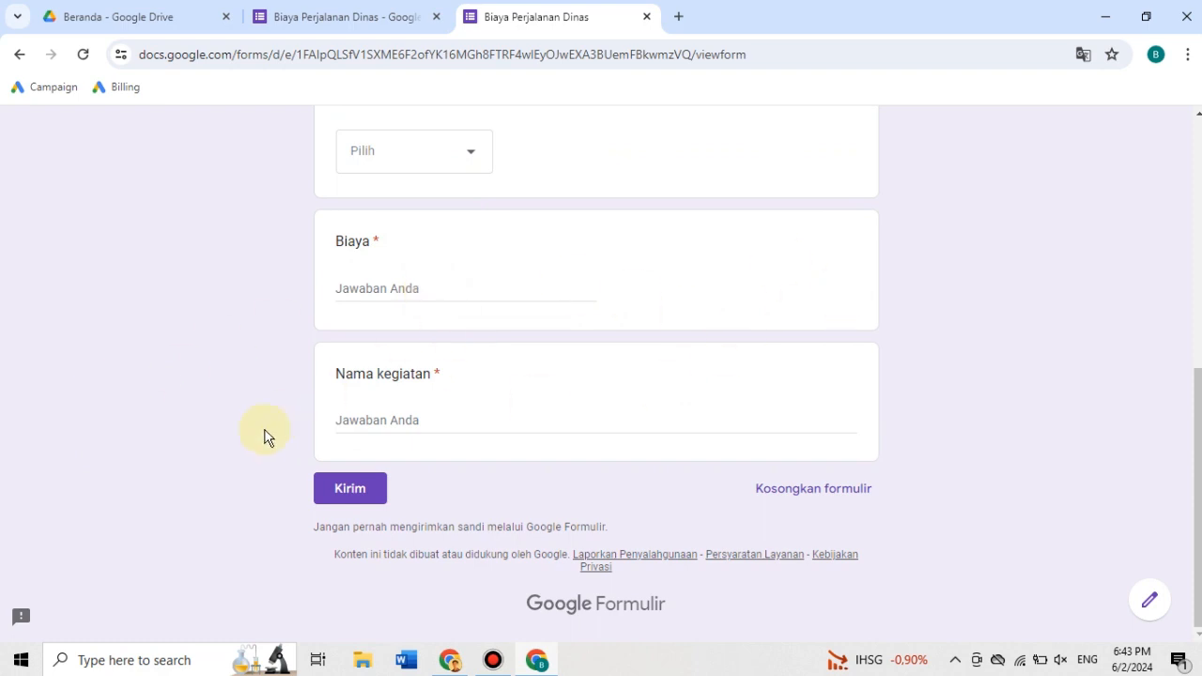
# - Close the respondent view of the form and dismiss the "Kirim formulir" dialog in the form editor
pyautogui.hotkey('ctrl', 'w')
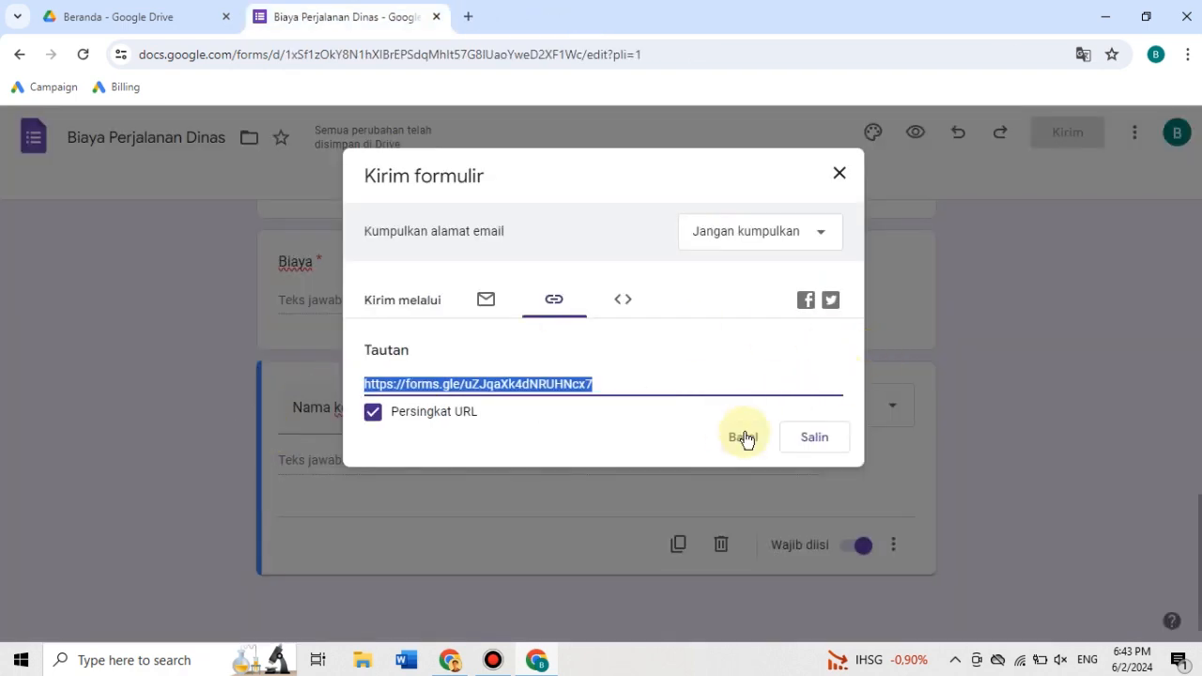
pyautogui.click(743, 437)
pyautogui.scroll(5, 1048, 264)
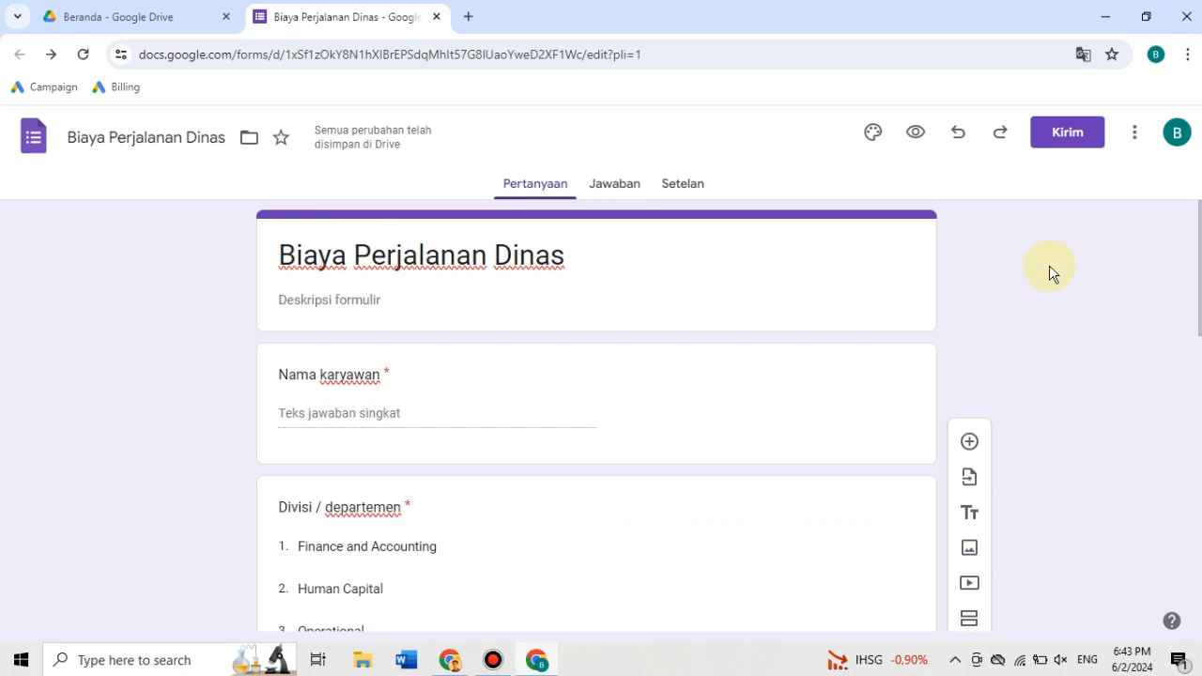
pyautogui.moveTo(1198, 225); pyautogui.dragTo(1198, 194)
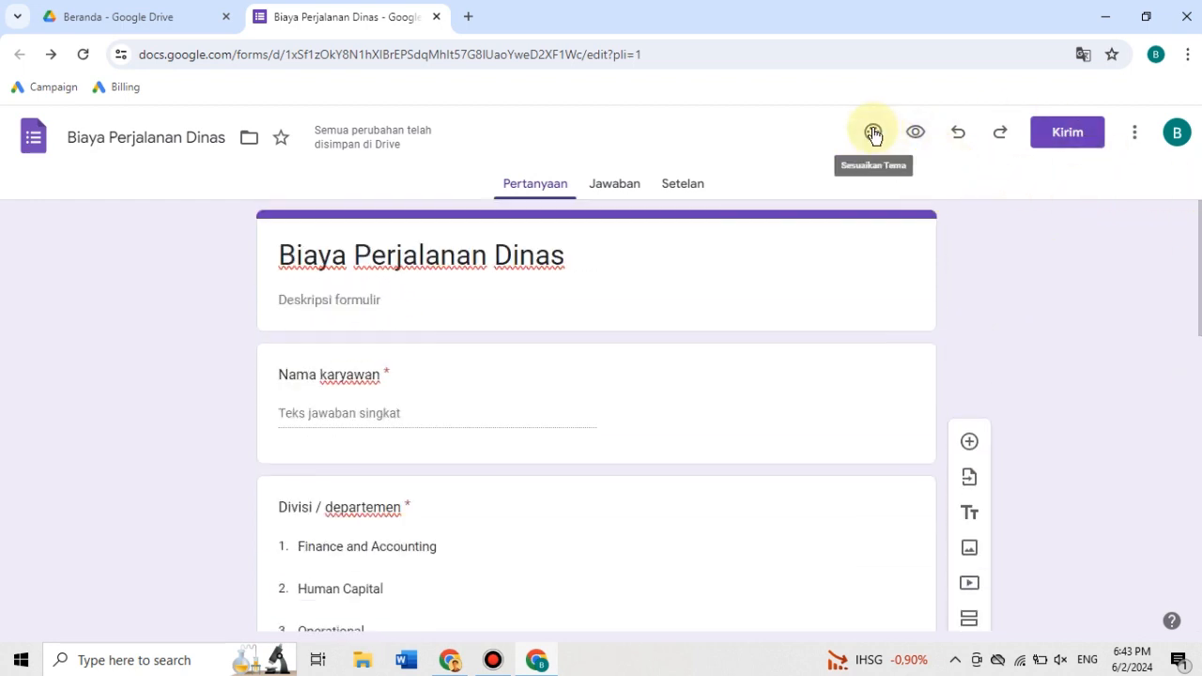
# - Open the add-on marketplace from the form editor and search it for "approval"
pyautogui.click(1139, 134)
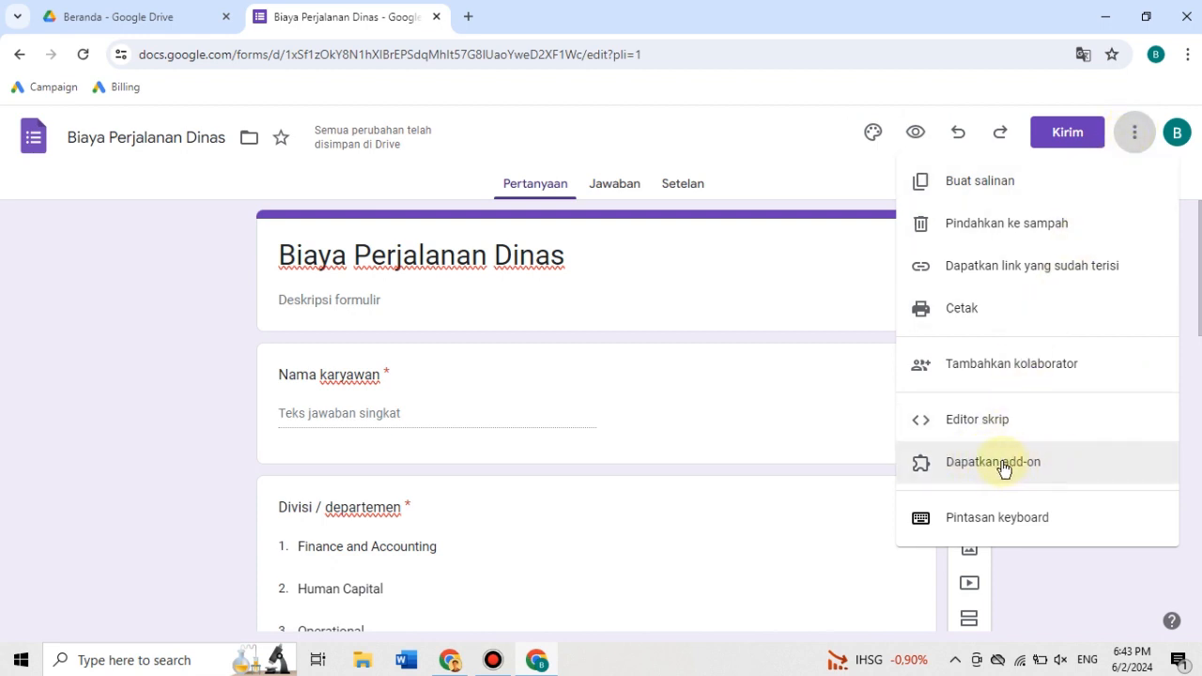
pyautogui.click(1038, 467)
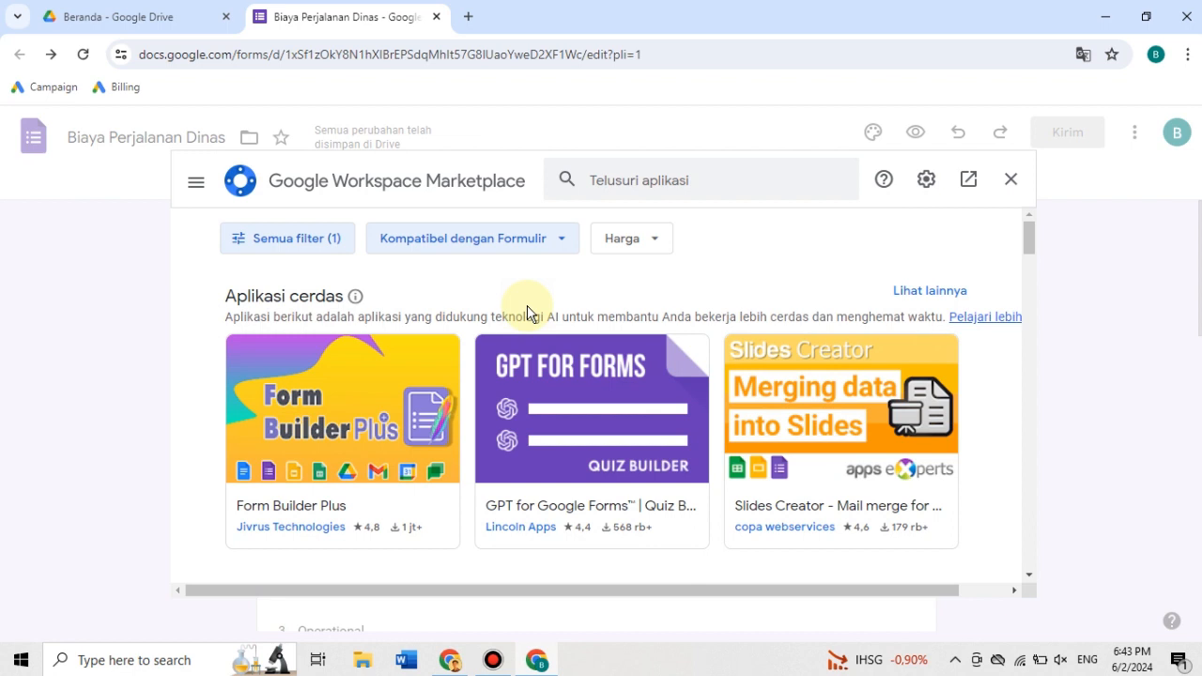
pyautogui.click(642, 185)
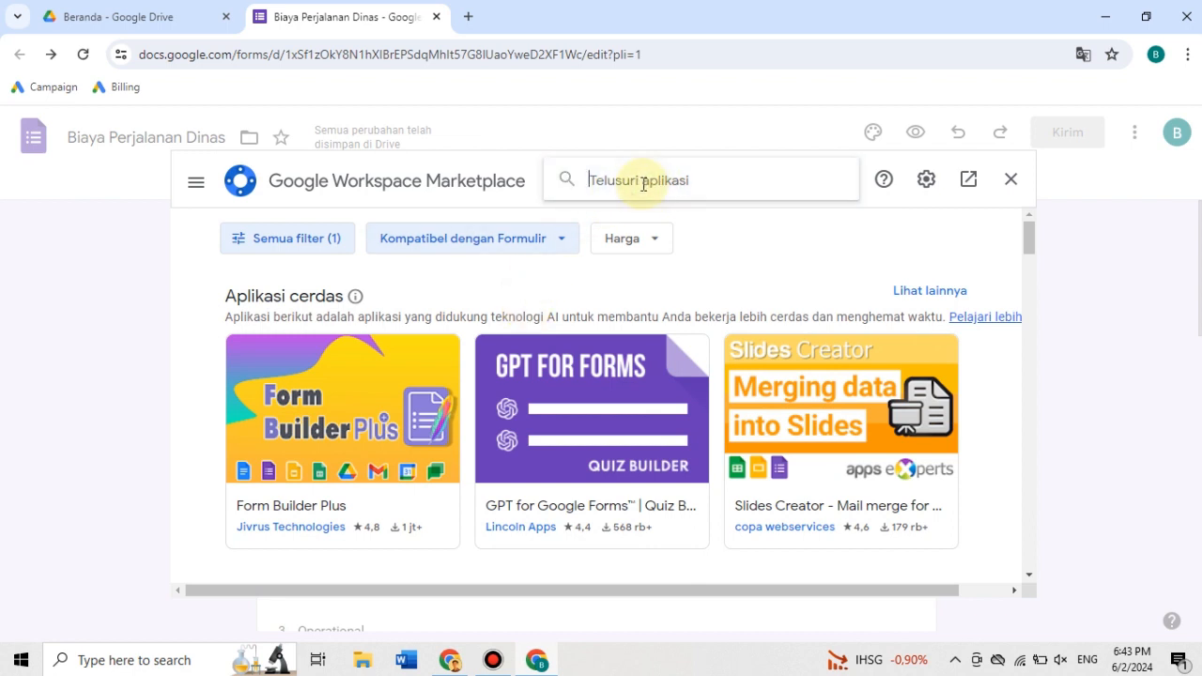
pyautogui.write('approval')
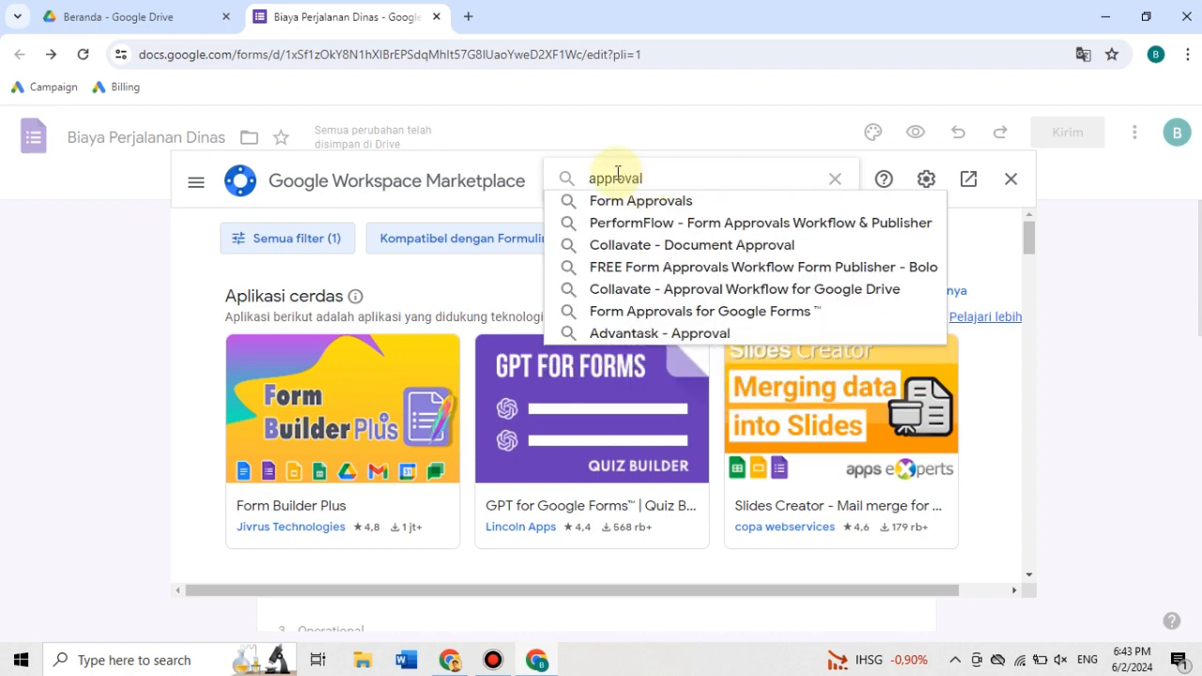
pyautogui.press('Return')
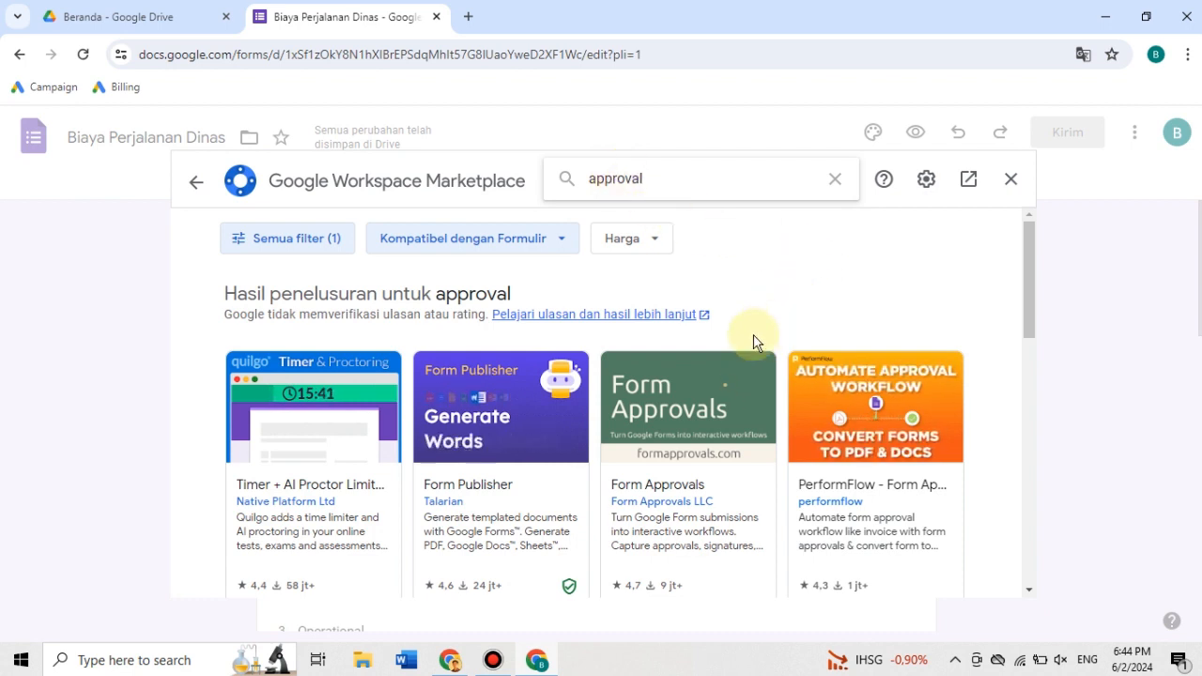
# - Open the Form Approvals listing from the search results and review its description and additional information
pyautogui.scroll(-2, 720, 390)
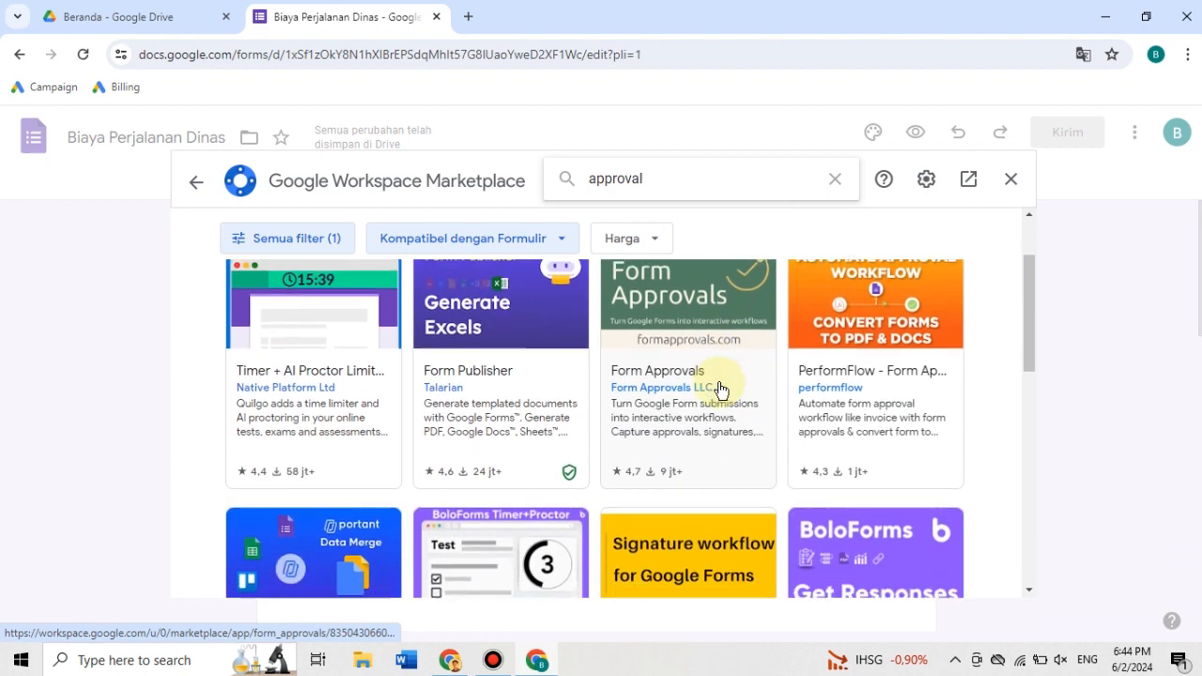
pyautogui.scroll(-4, 720, 390)
pyautogui.scroll(5, 720, 389)
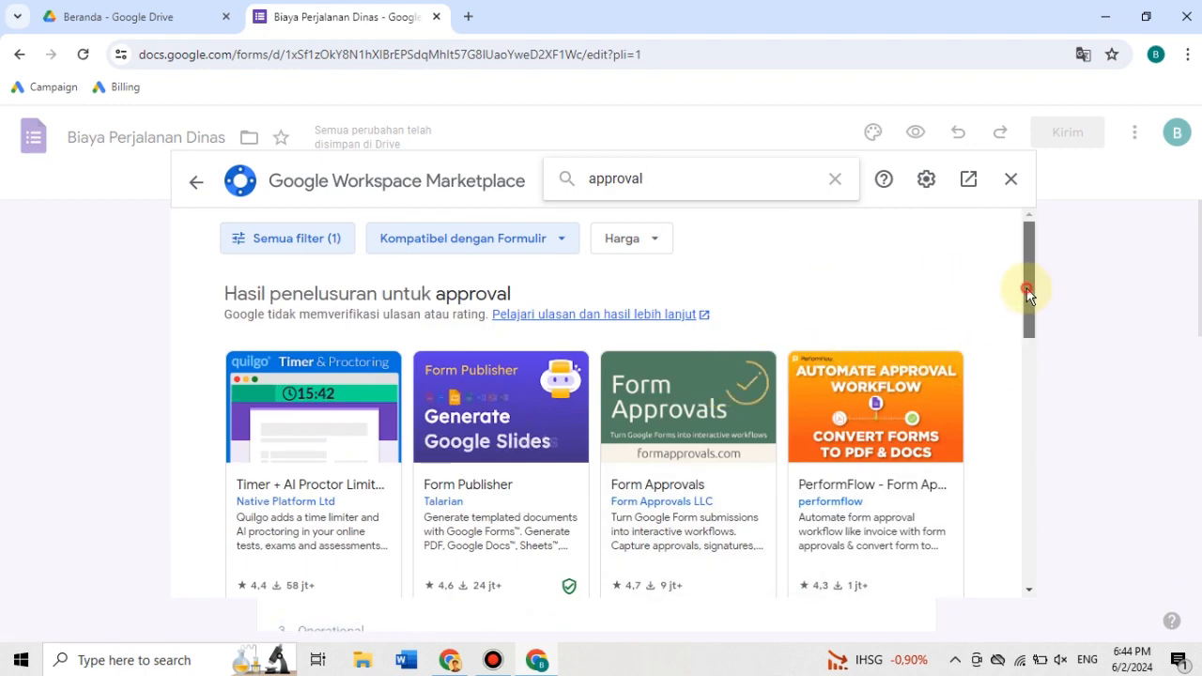
pyautogui.scroll(-1, 1029, 296)
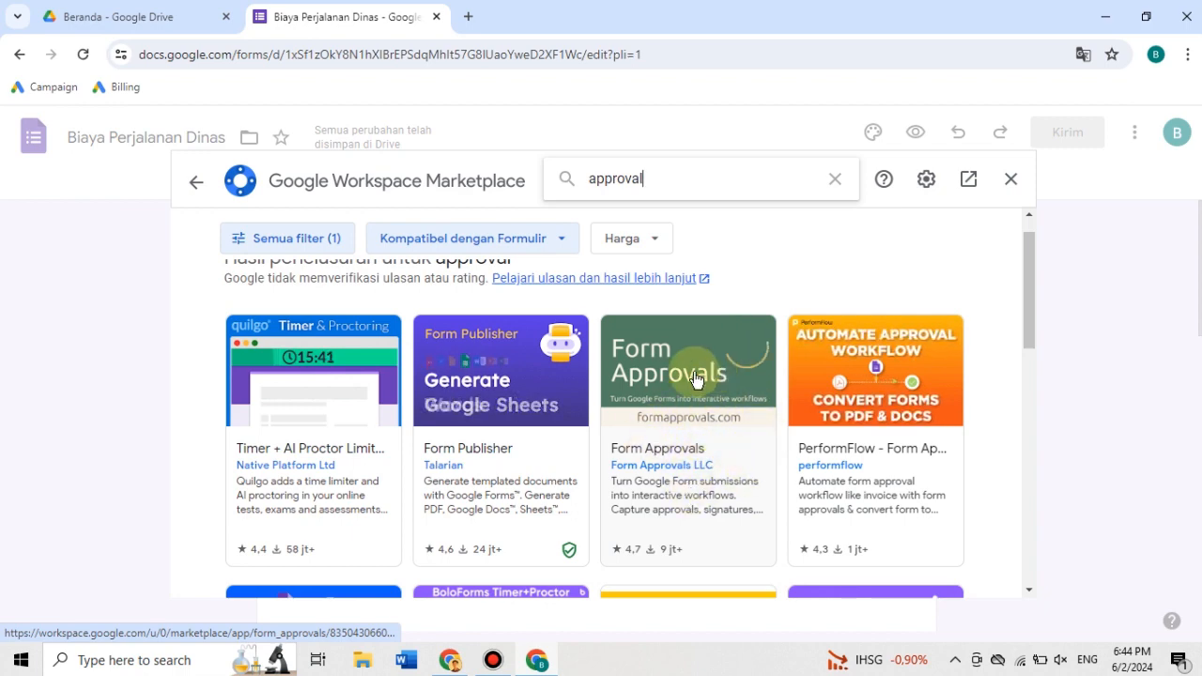
pyautogui.click(681, 399)
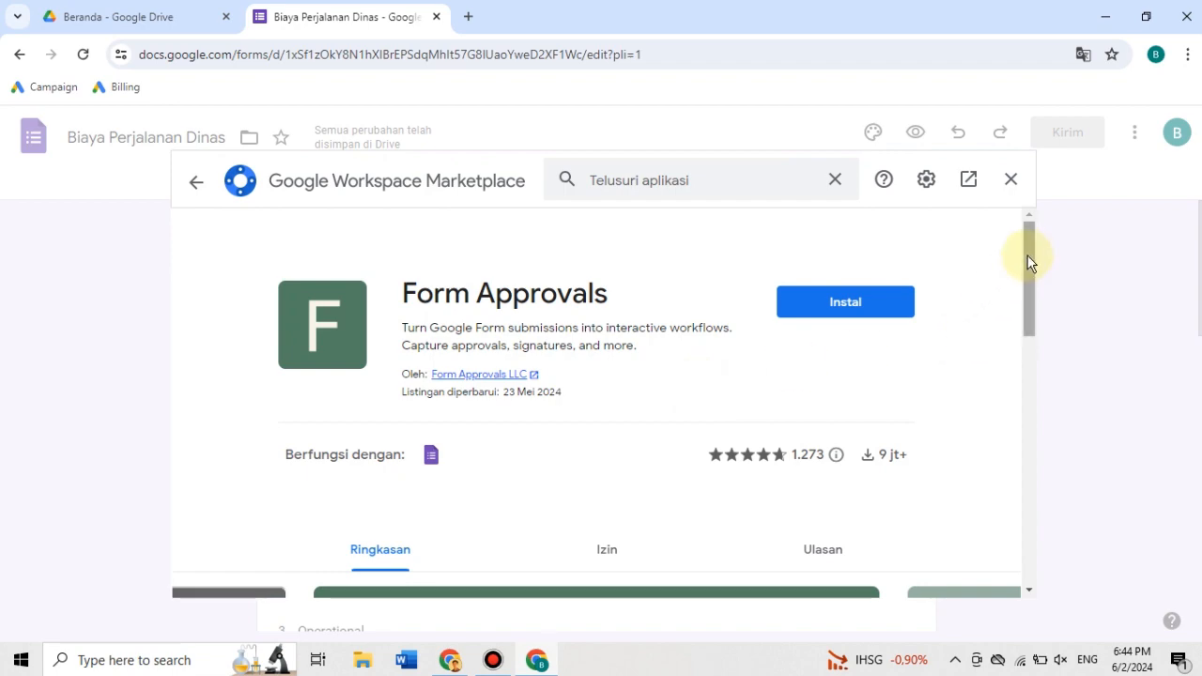
pyautogui.moveTo(1025, 260); pyautogui.dragTo(976, 497)
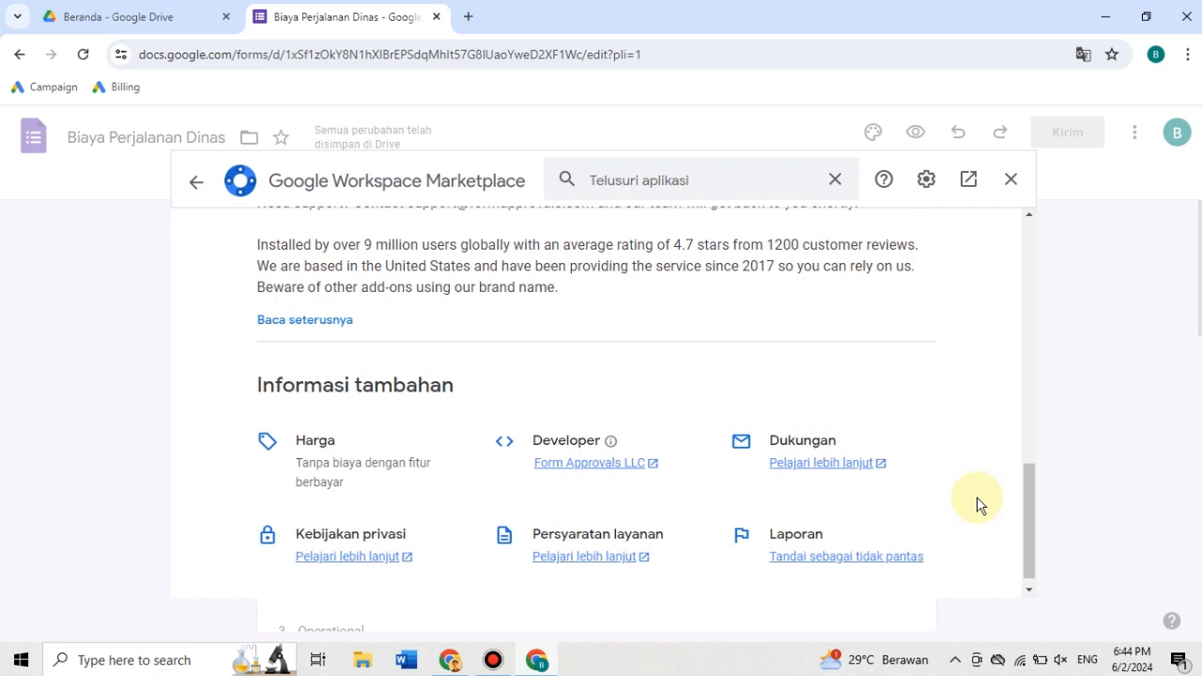
pyautogui.click(1027, 422)
pyautogui.moveTo(1027, 422); pyautogui.dragTo(1021, 233)
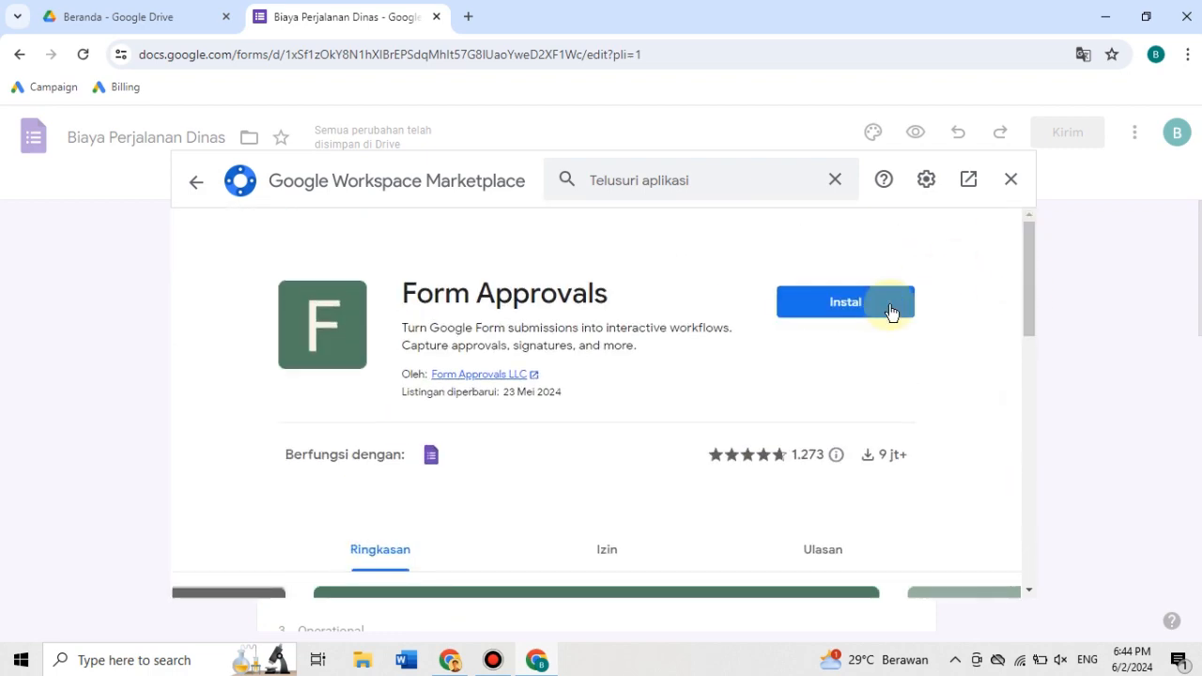
# - Install the Form Approvals add-on, allow it access to the signed-in Google account, and close the marketplace
pyautogui.click(855, 302)
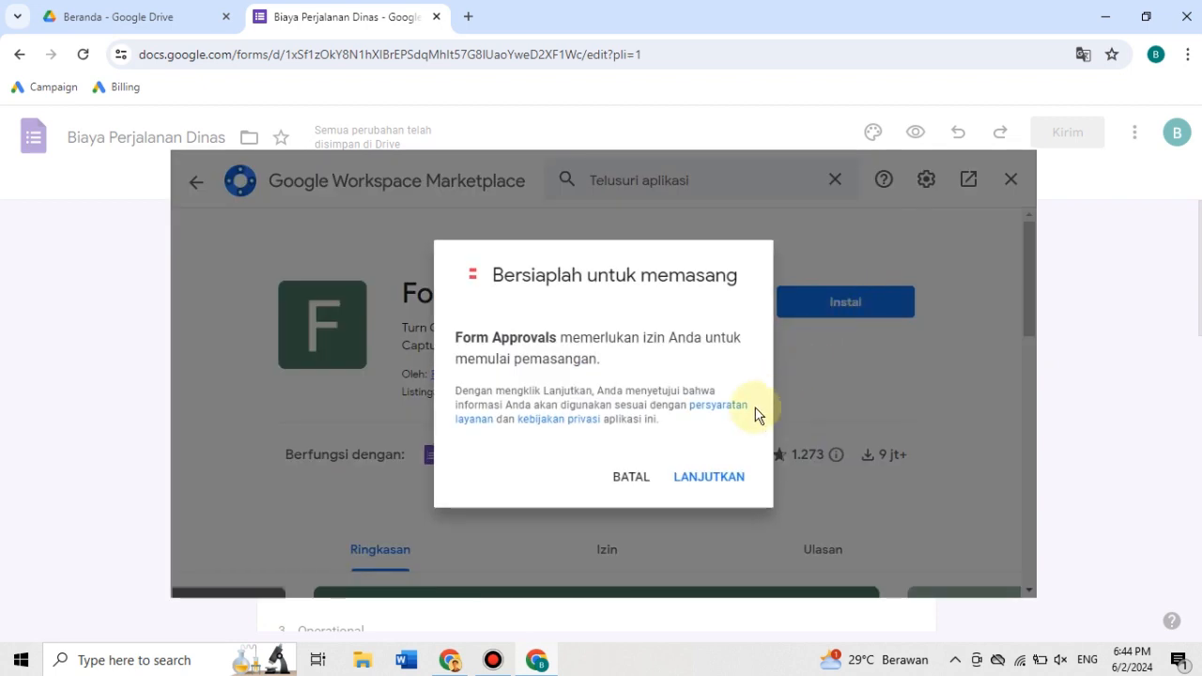
pyautogui.click(709, 476)
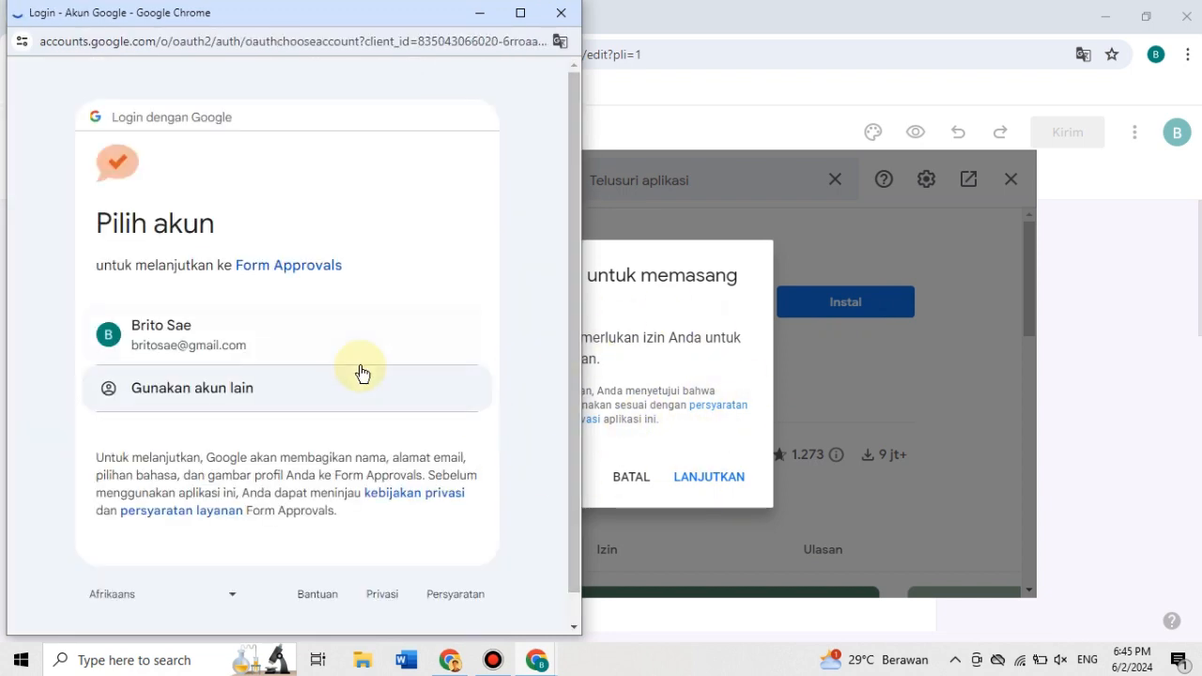
pyautogui.click(180, 341)
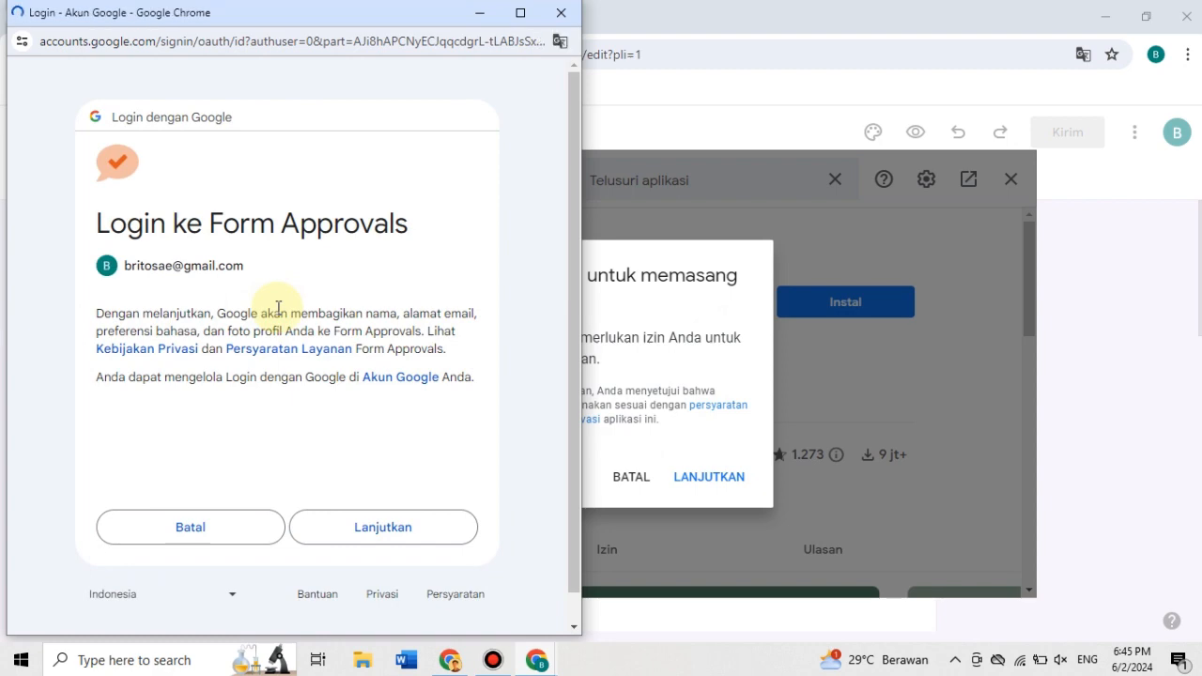
pyautogui.click(418, 523)
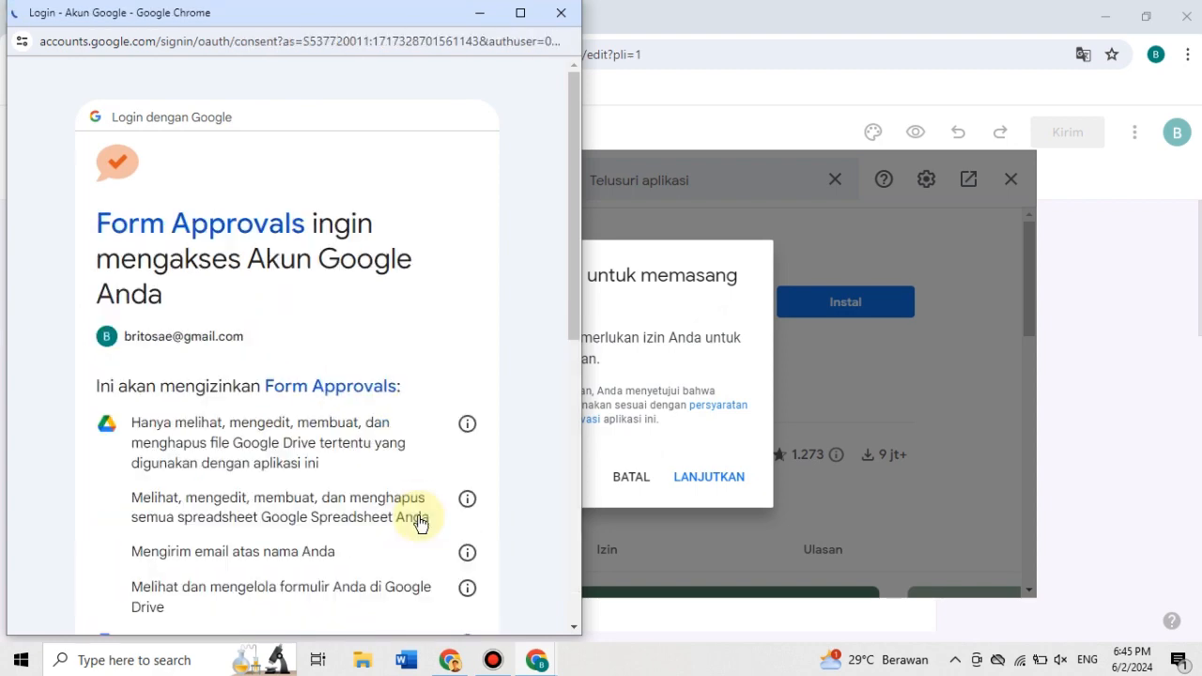
pyautogui.scroll(-10, 367, 270)
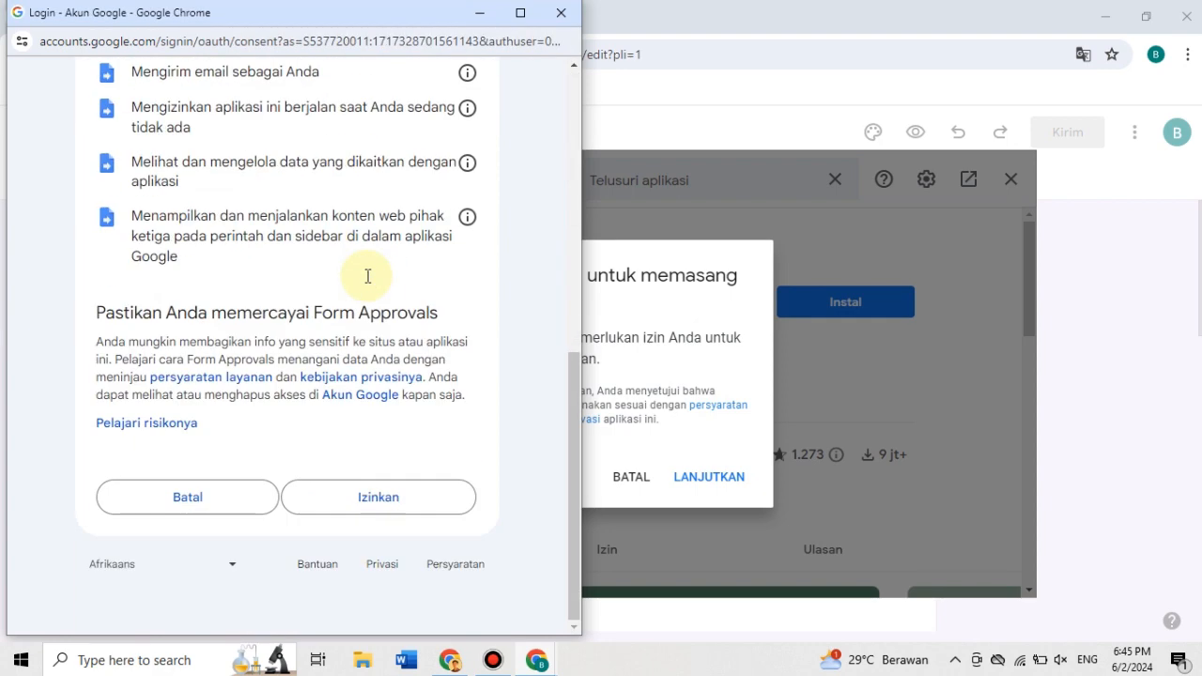
pyautogui.click(418, 496)
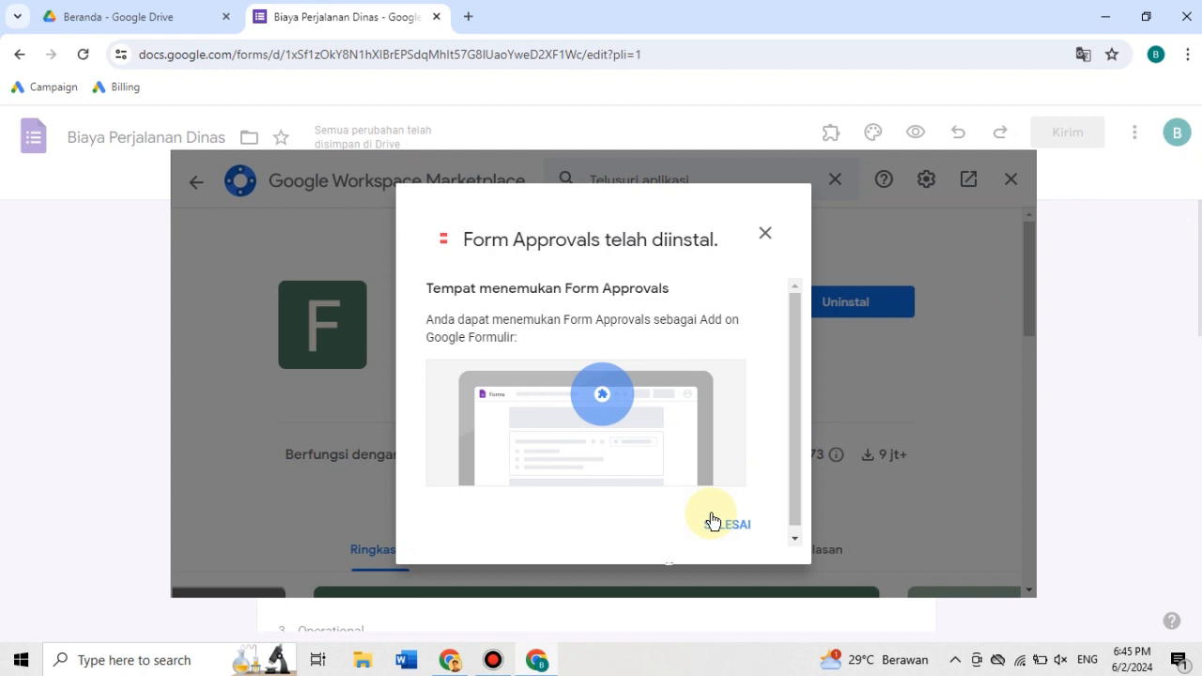
pyautogui.click(713, 522)
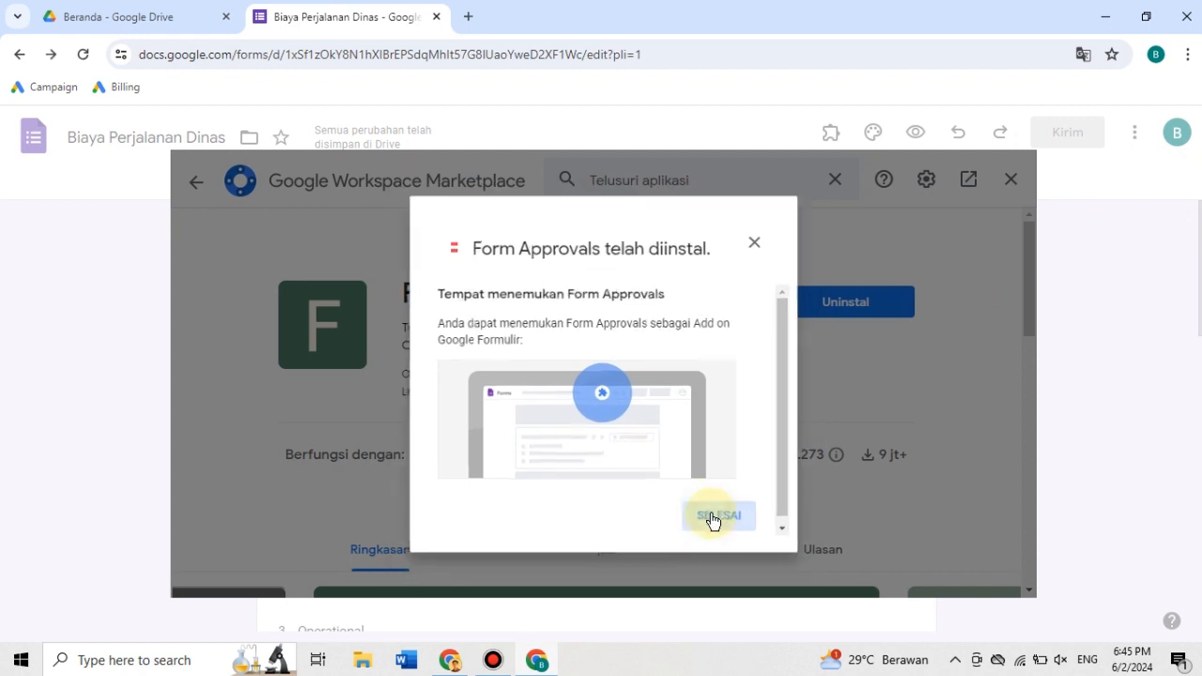
pyautogui.click(1019, 180)
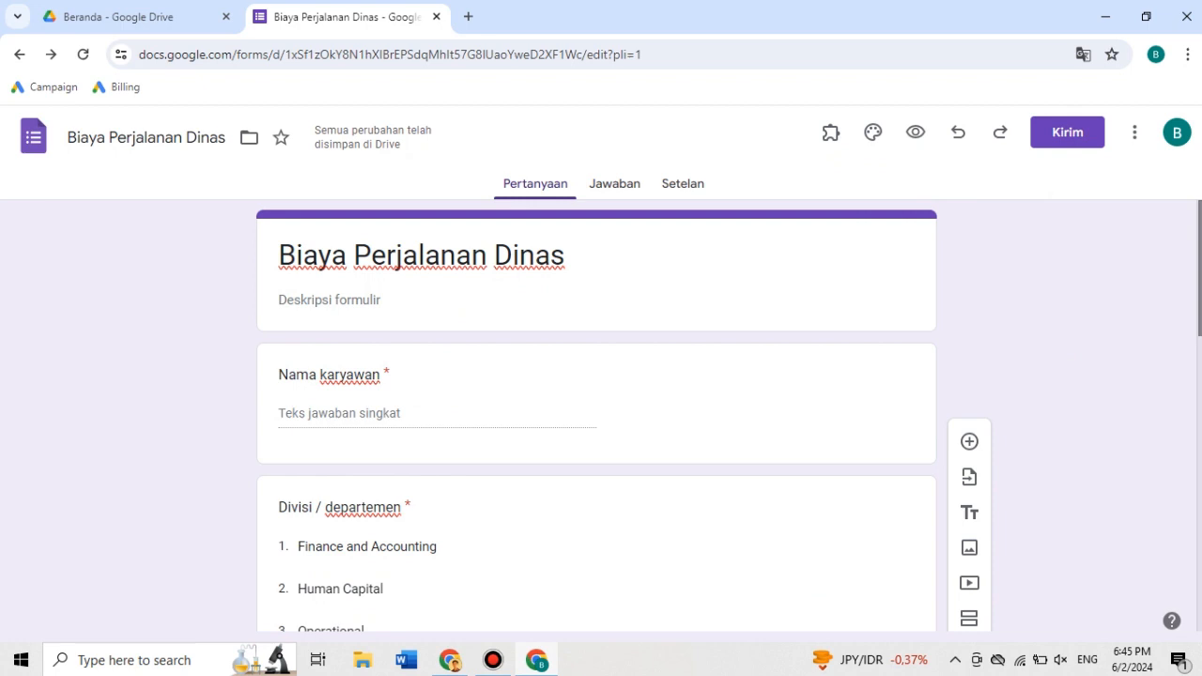
# - Open the installed Form Approvals add-on in the "Biaya Perjalanan Dinas" form
pyautogui.scroll(-5, 1190, 322)
pyautogui.scroll(5, 1191, 322)
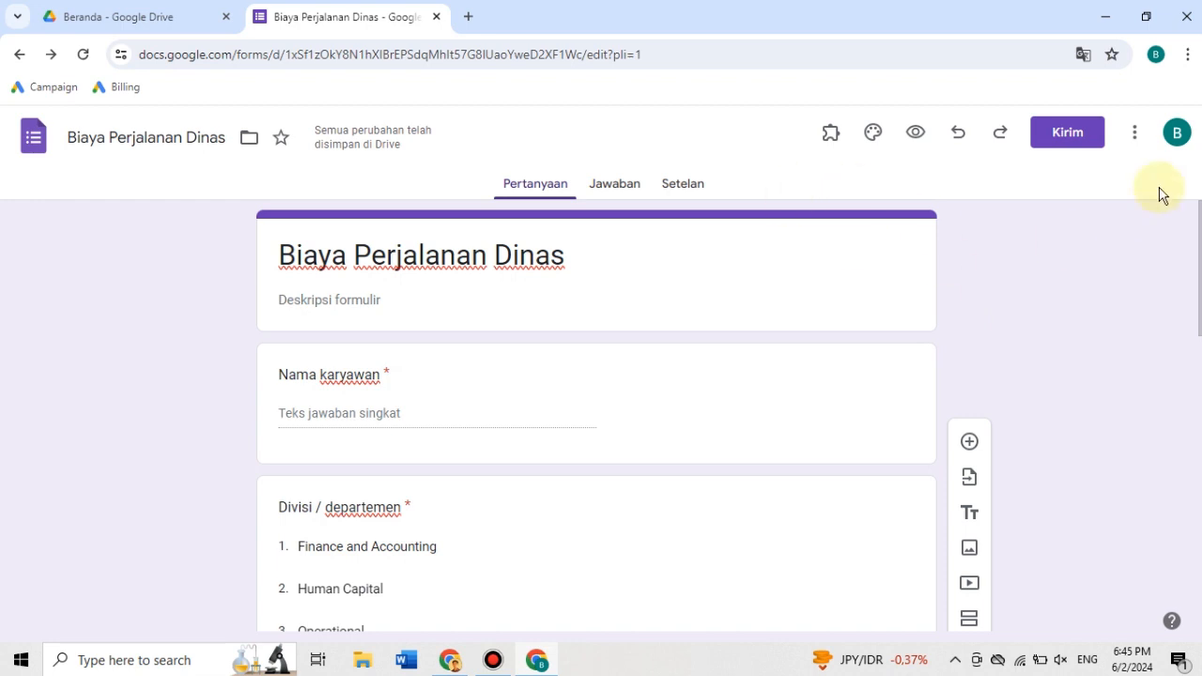
pyautogui.scroll(-4, 1194, 272)
pyautogui.scroll(4, 1113, 332)
pyautogui.click(830, 145)
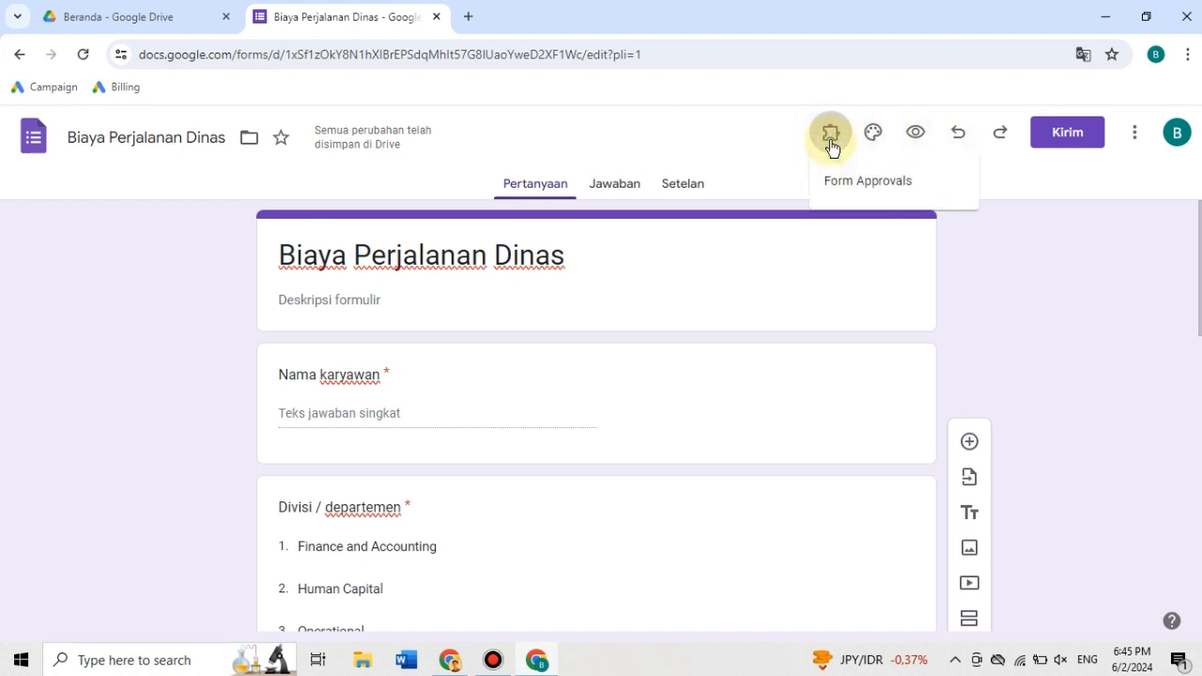
pyautogui.click(879, 192)
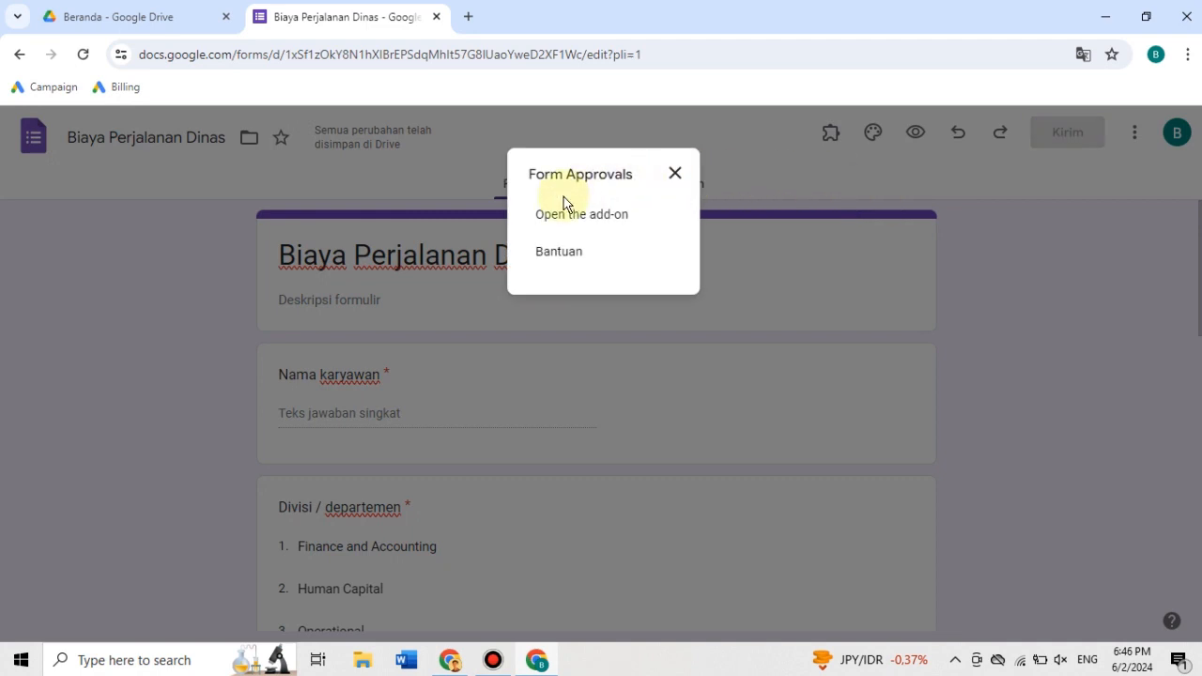
pyautogui.click(600, 216)
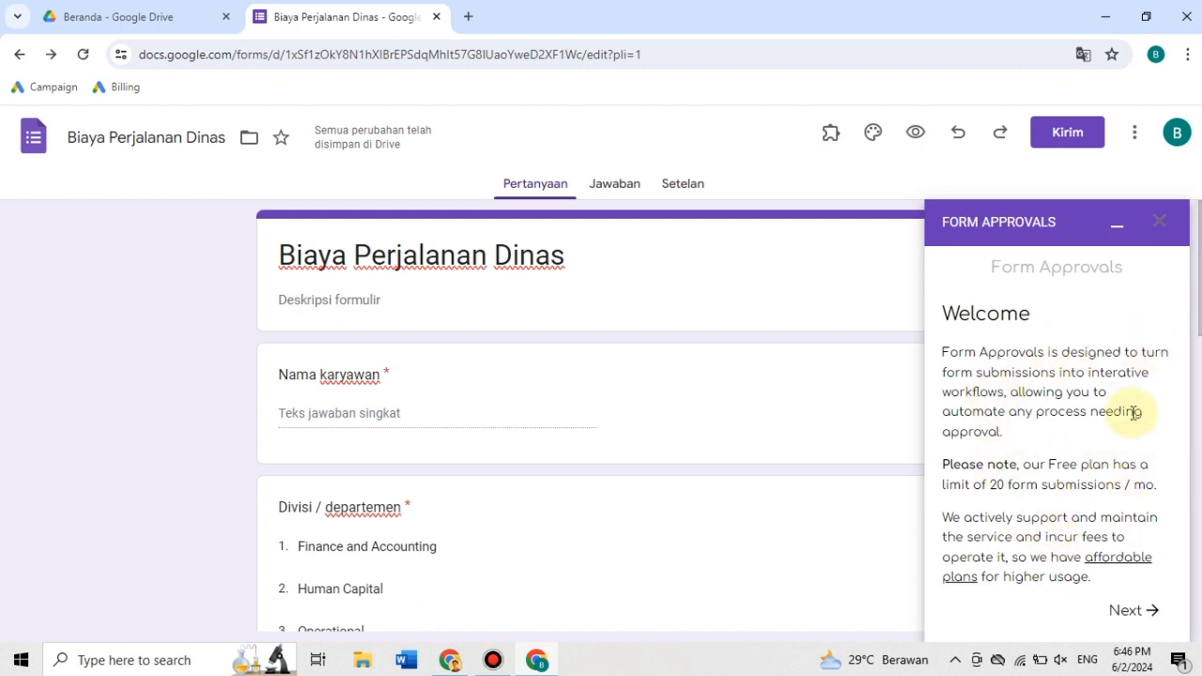
# - Choose Asia as the add-on's region, authorize Form Approvals with the signed-in Google account, and return to the form editor
pyautogui.click(1131, 610)
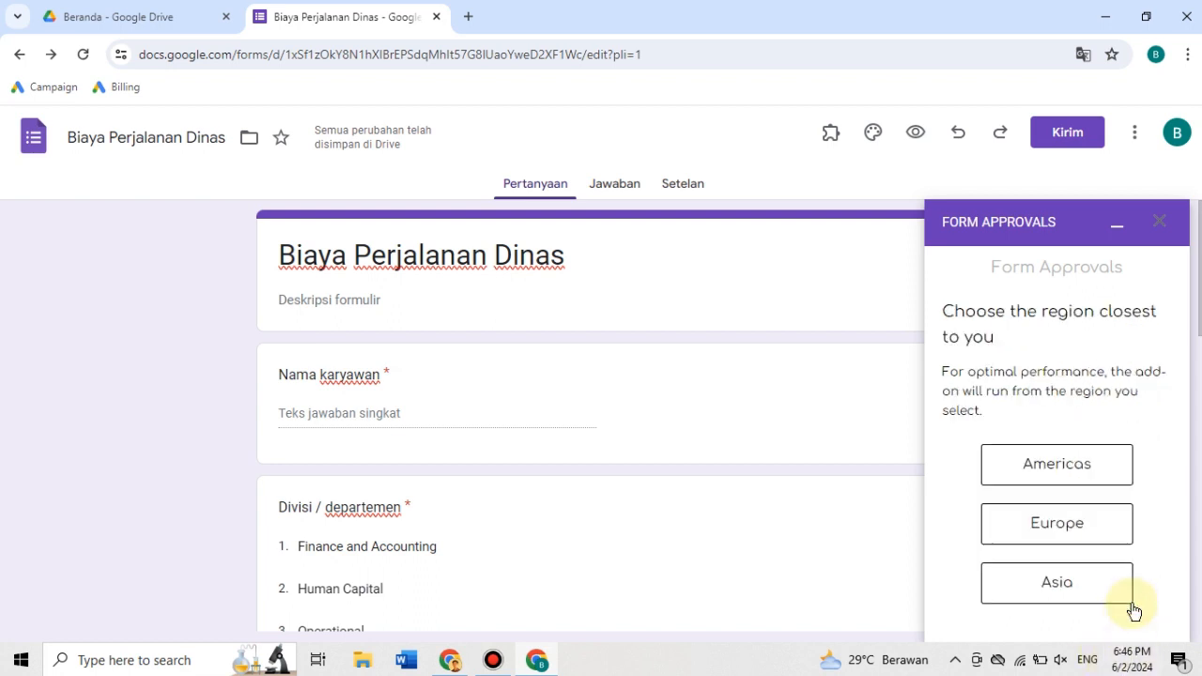
pyautogui.click(1065, 586)
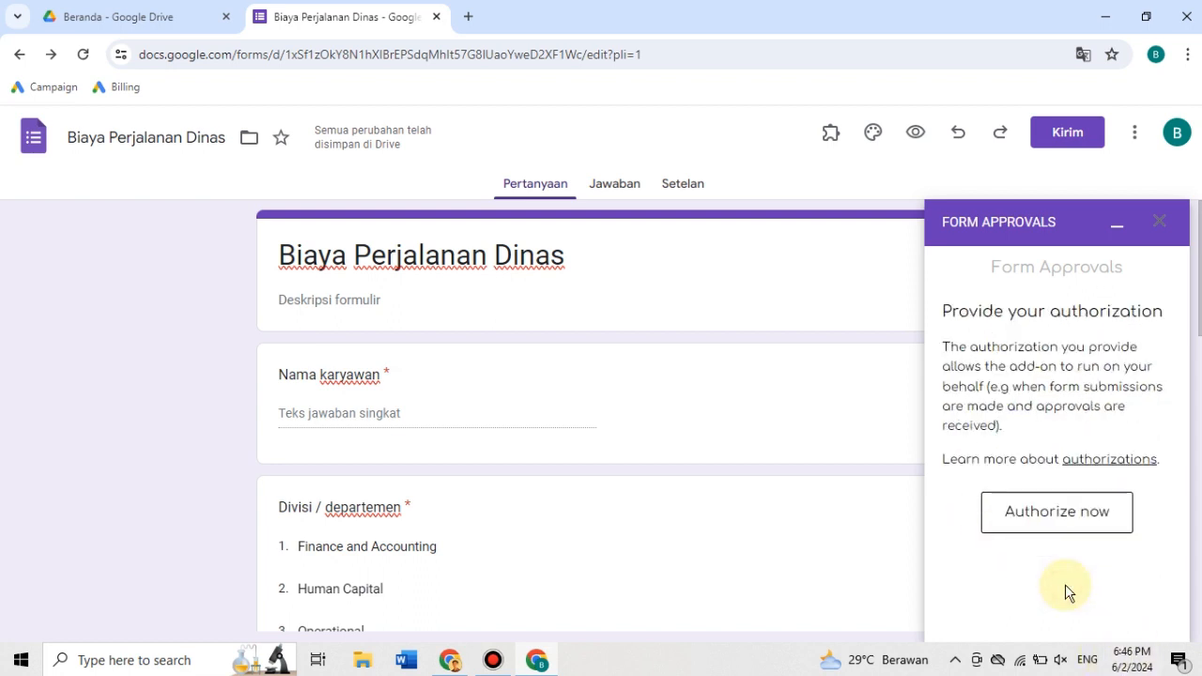
pyautogui.click(1067, 512)
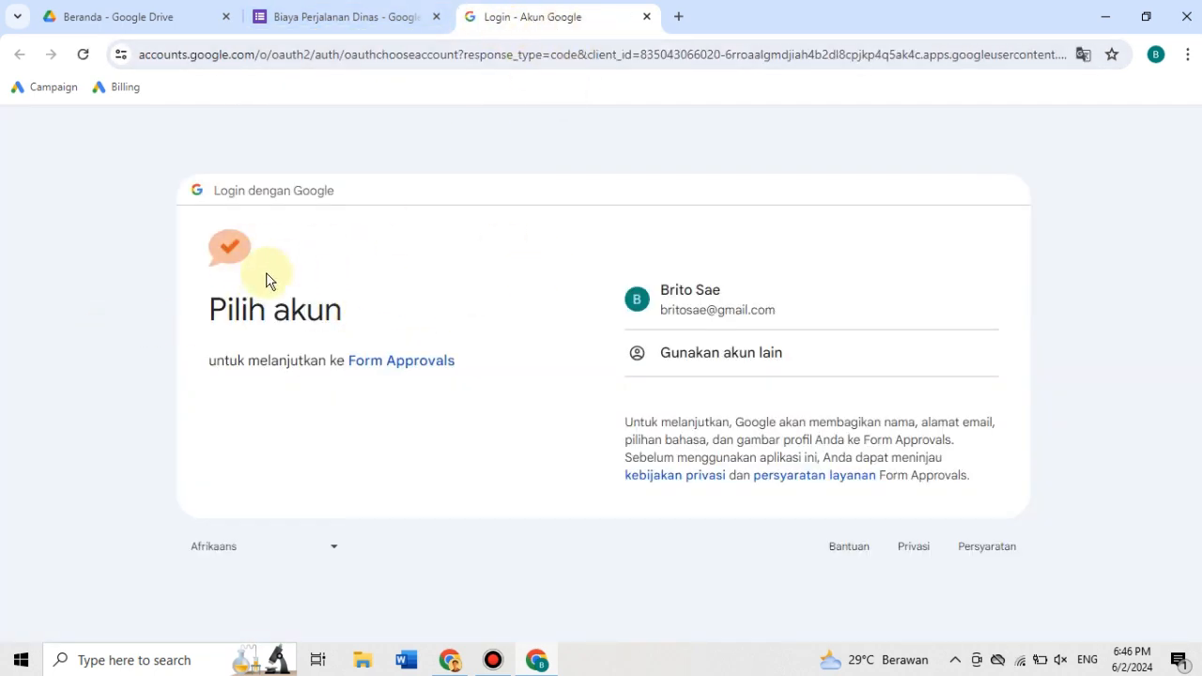
pyautogui.click(702, 315)
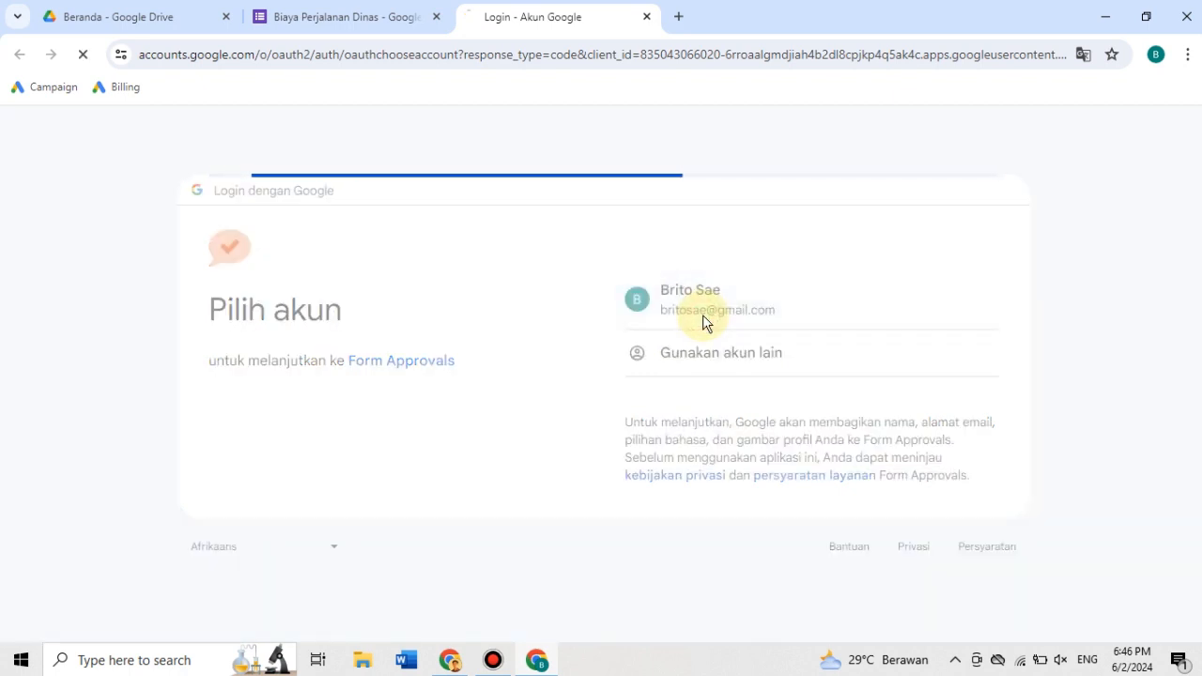
pyautogui.click(832, 472)
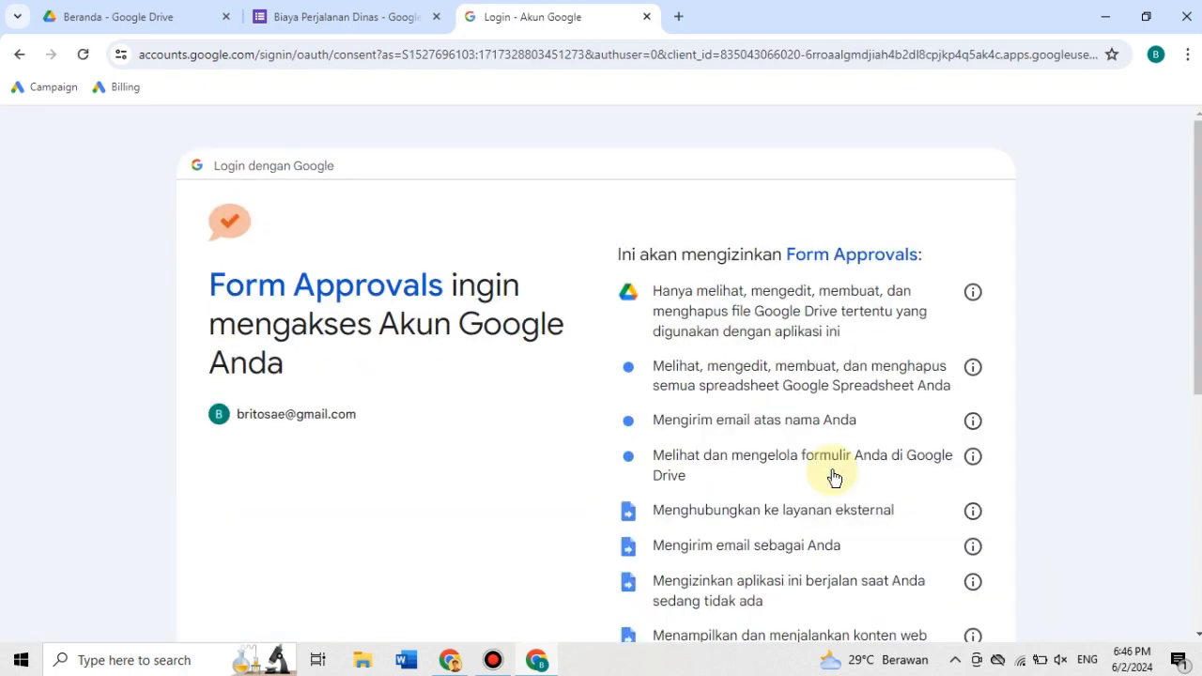
pyautogui.scroll(-5, 735, 461)
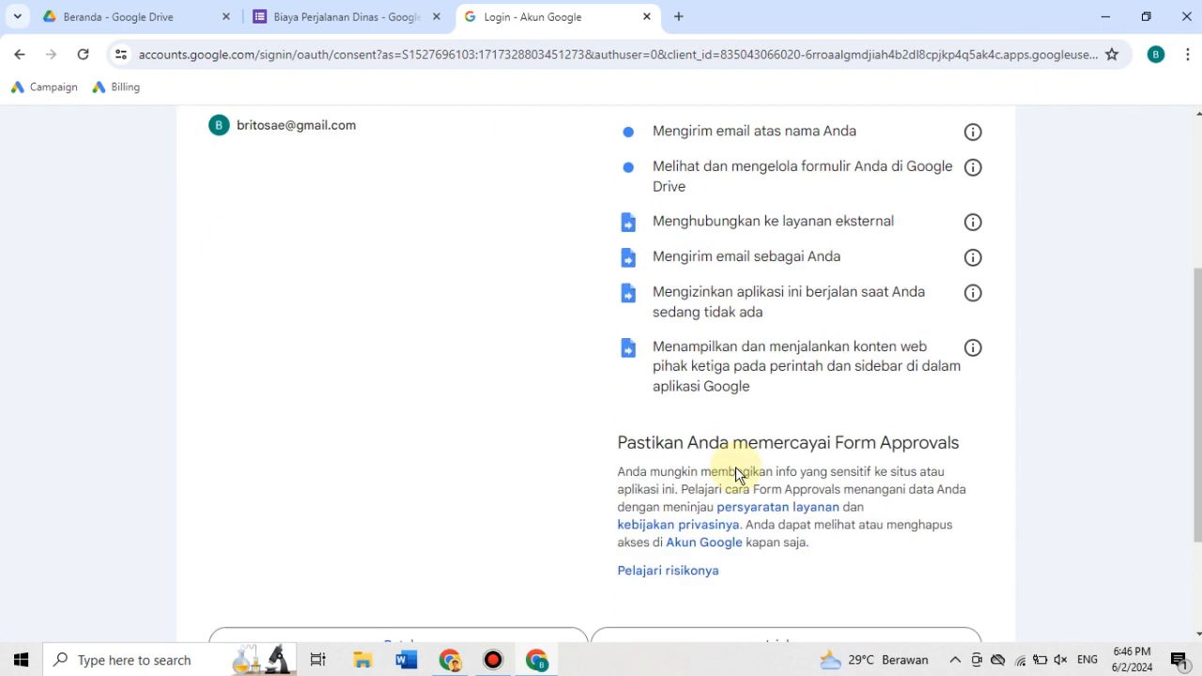
pyautogui.click(769, 485)
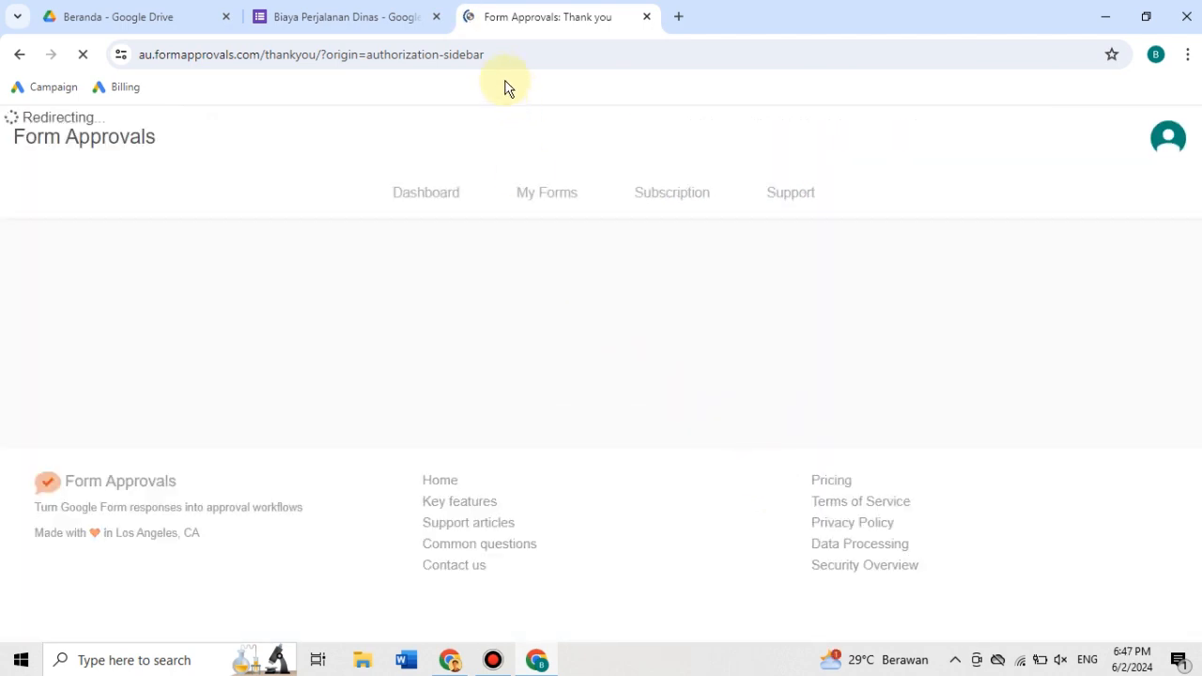
pyautogui.click(404, 16)
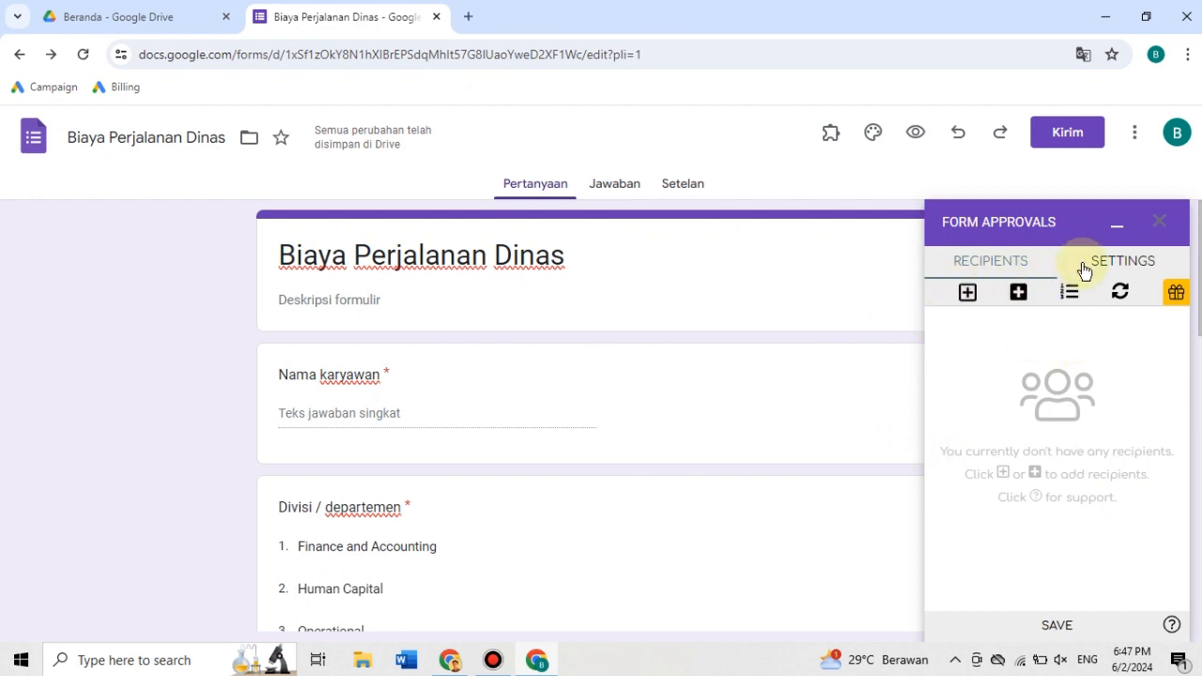
pyautogui.click(1127, 273)
pyautogui.click(1014, 260)
pyautogui.click(1108, 268)
pyautogui.click(1009, 261)
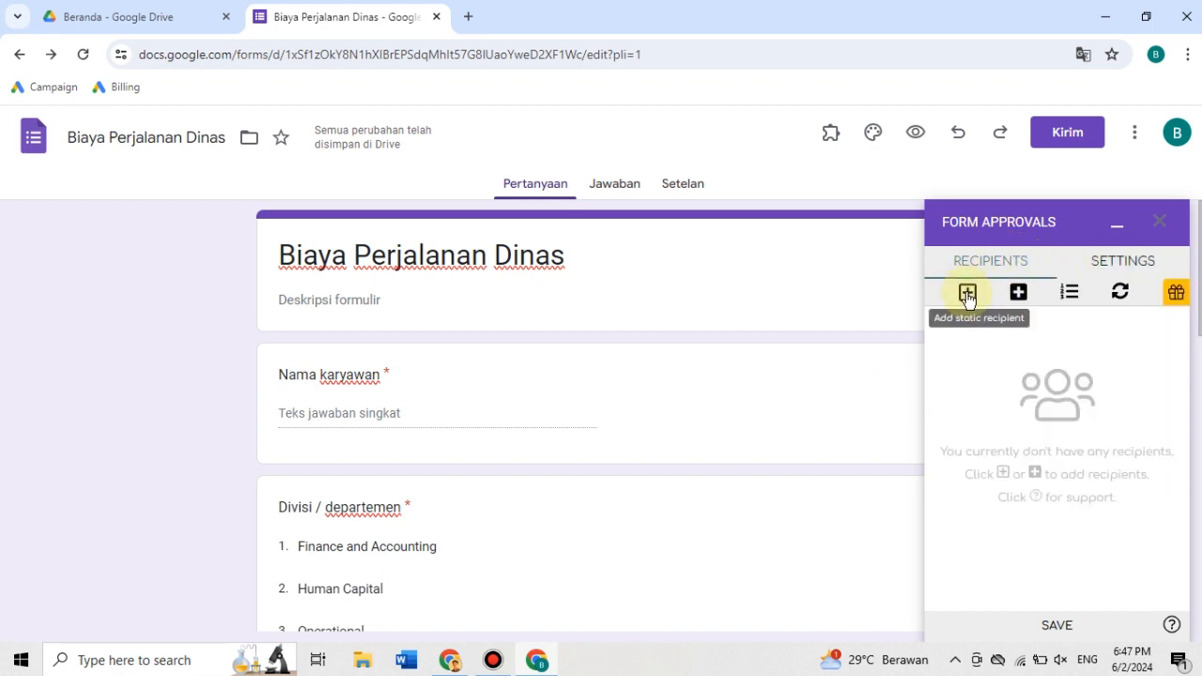
# - Try out a dynamic recipient in Form Approvals and remove it without choosing a question
pyautogui.click(1014, 294)
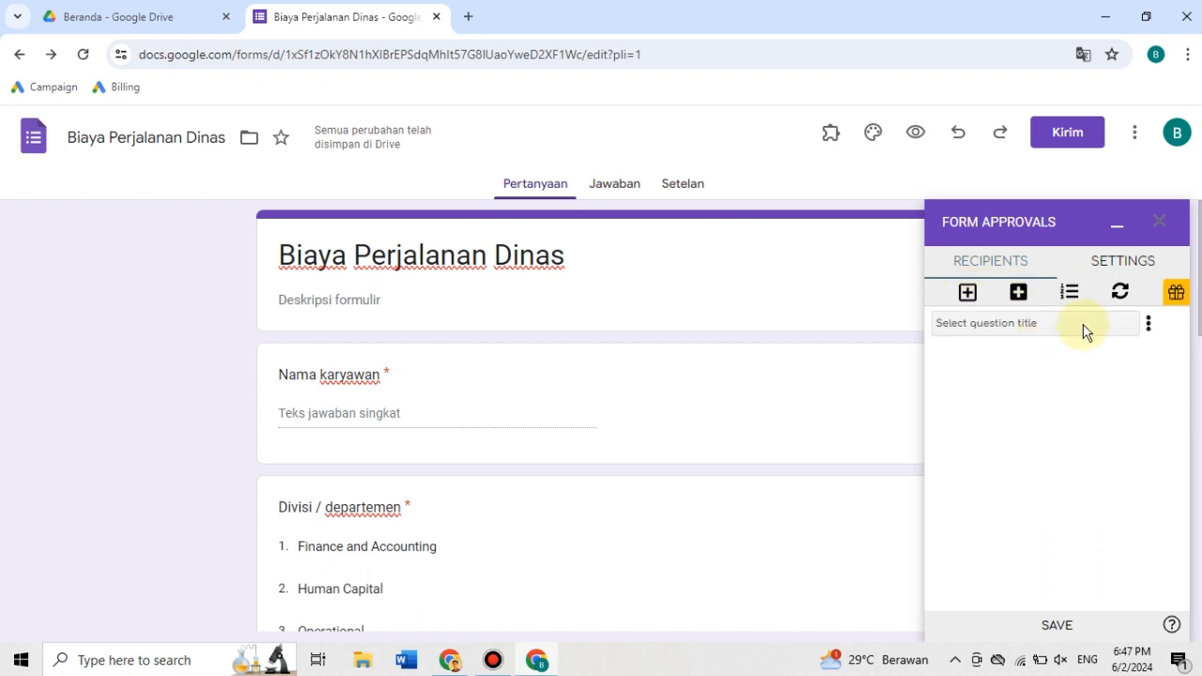
pyautogui.click(1066, 324)
pyautogui.click(1065, 324)
pyautogui.click(1149, 325)
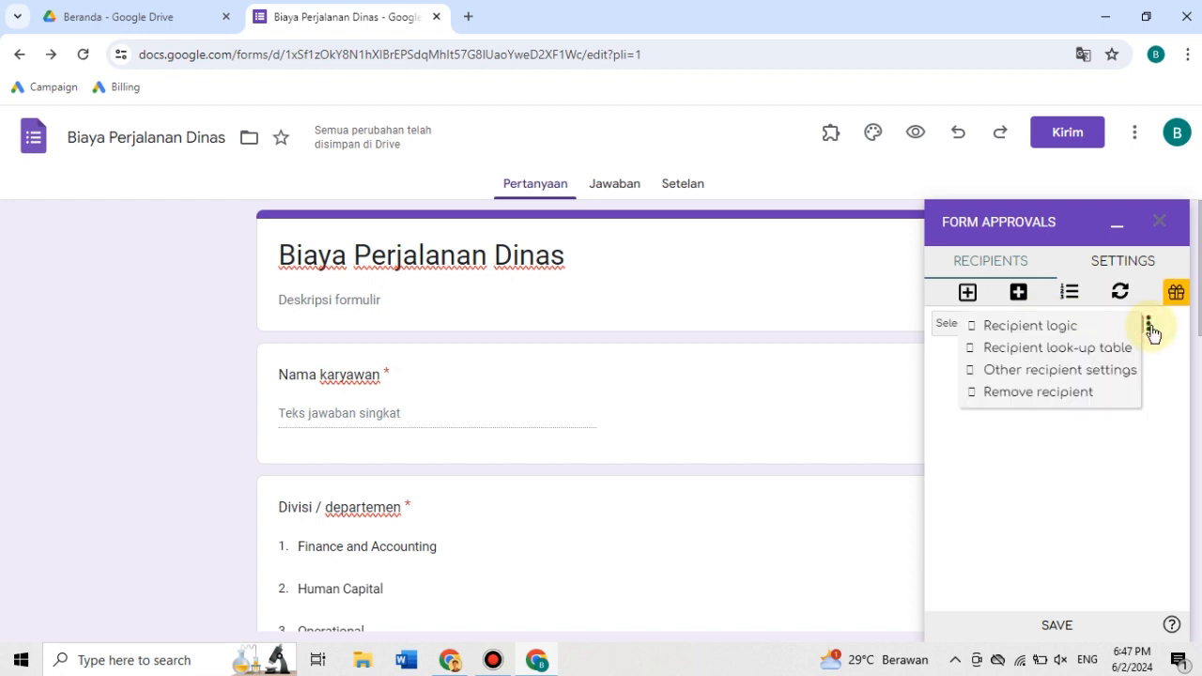
pyautogui.click(1023, 394)
# - Add a static recipient to the approval workflow and enter the approver's email address
pyautogui.click(967, 292)
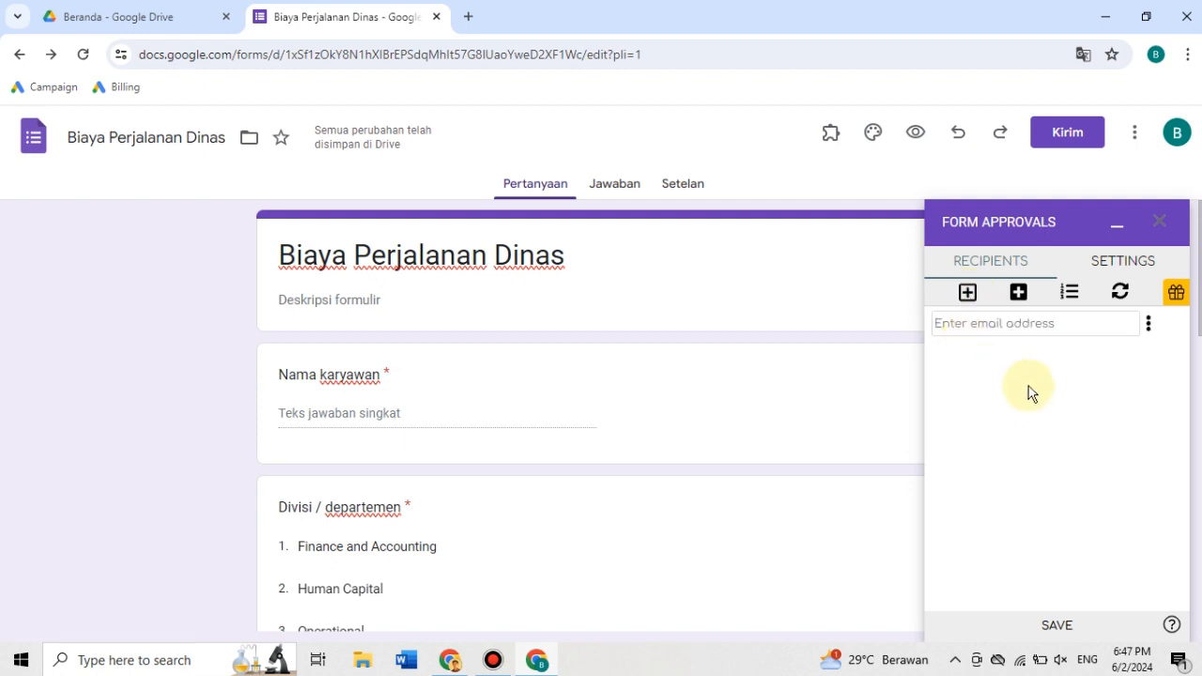
pyautogui.click(996, 323)
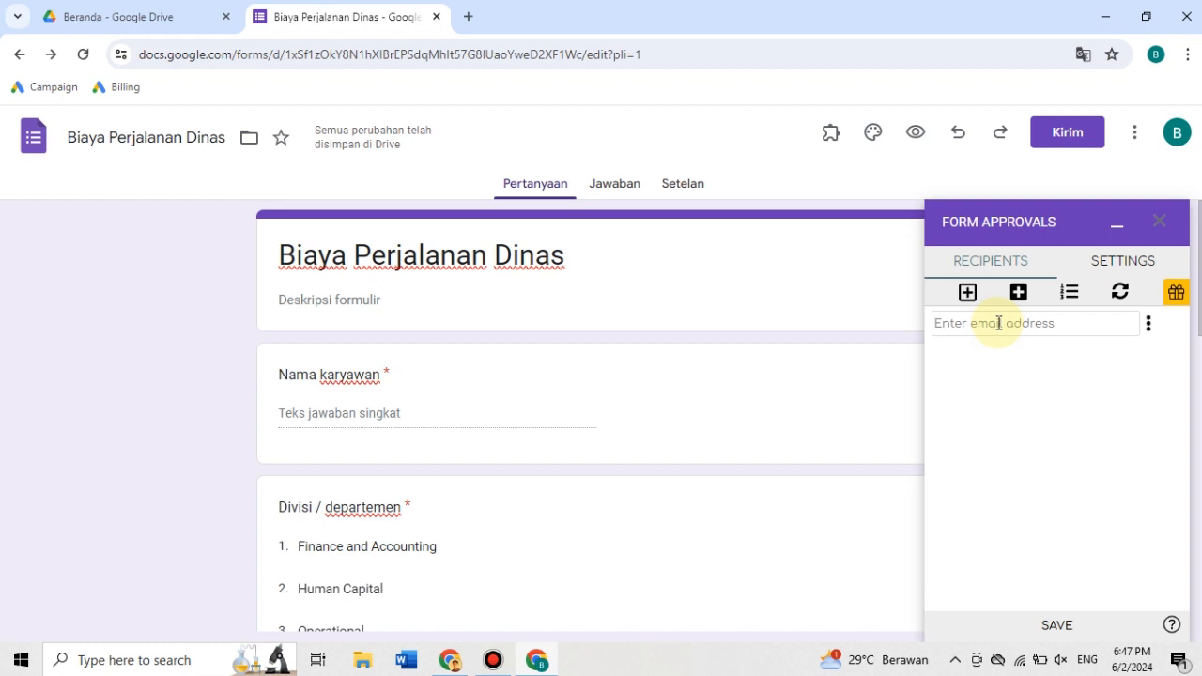
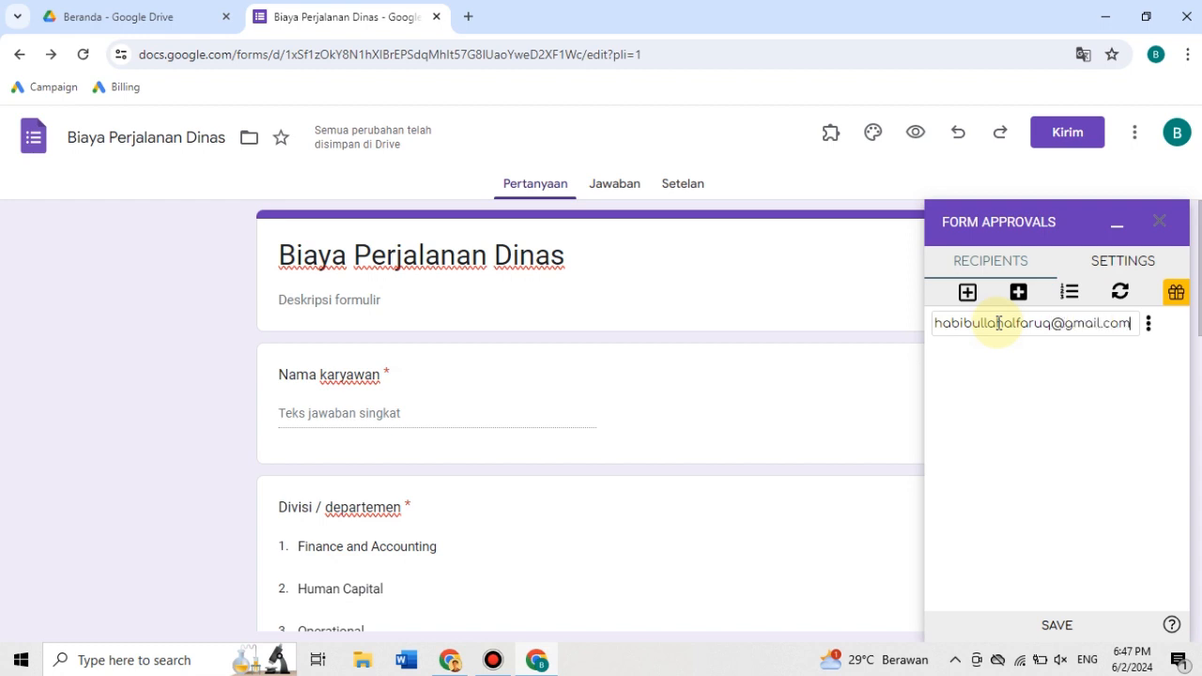
pyautogui.click(1148, 324)
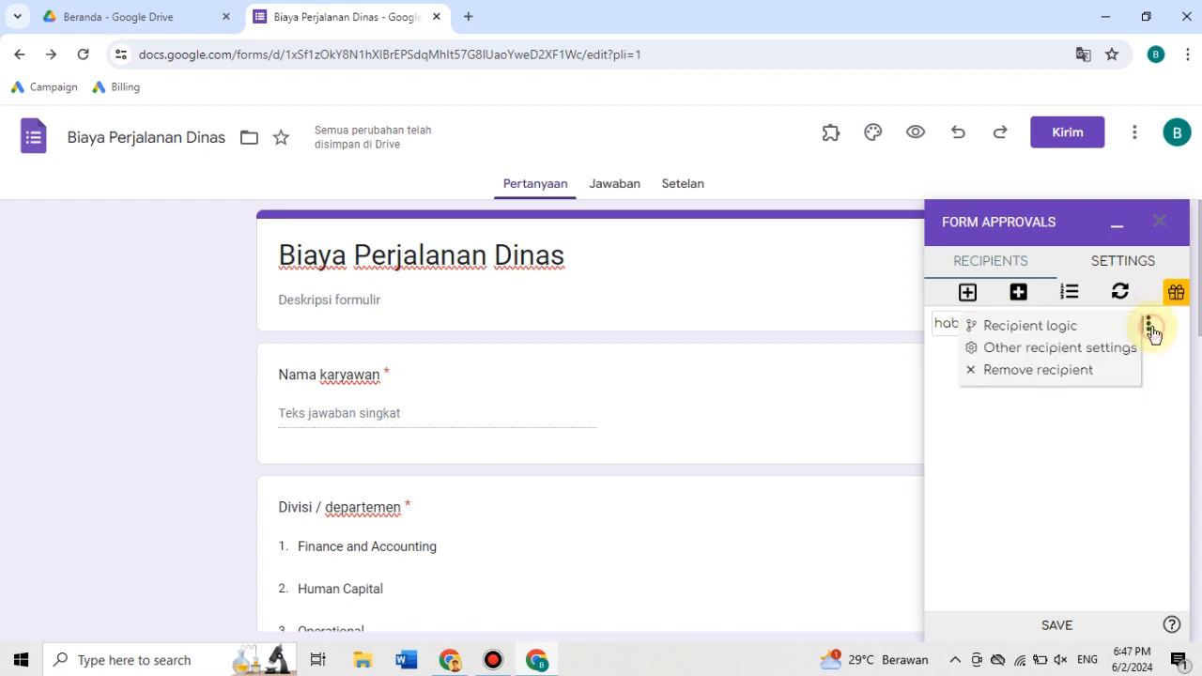
pyautogui.click(965, 469)
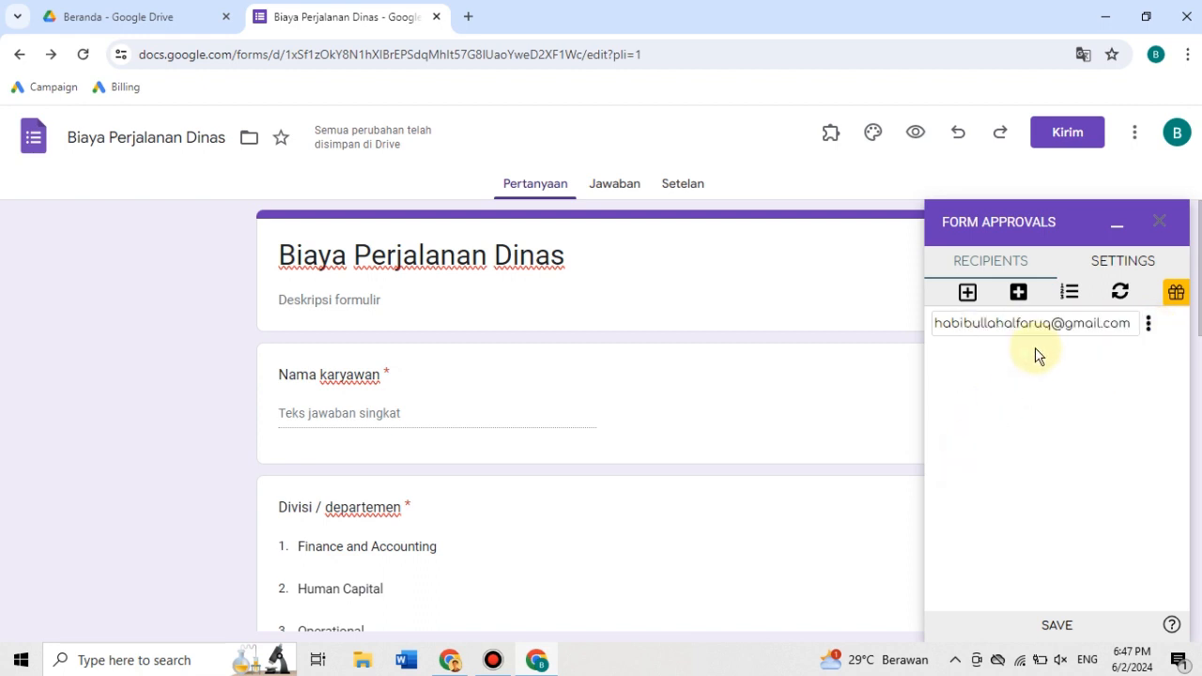
# - Add two more blank static recipients below the approver and remove both of them
pyautogui.click(967, 292)
pyautogui.click(1148, 355)
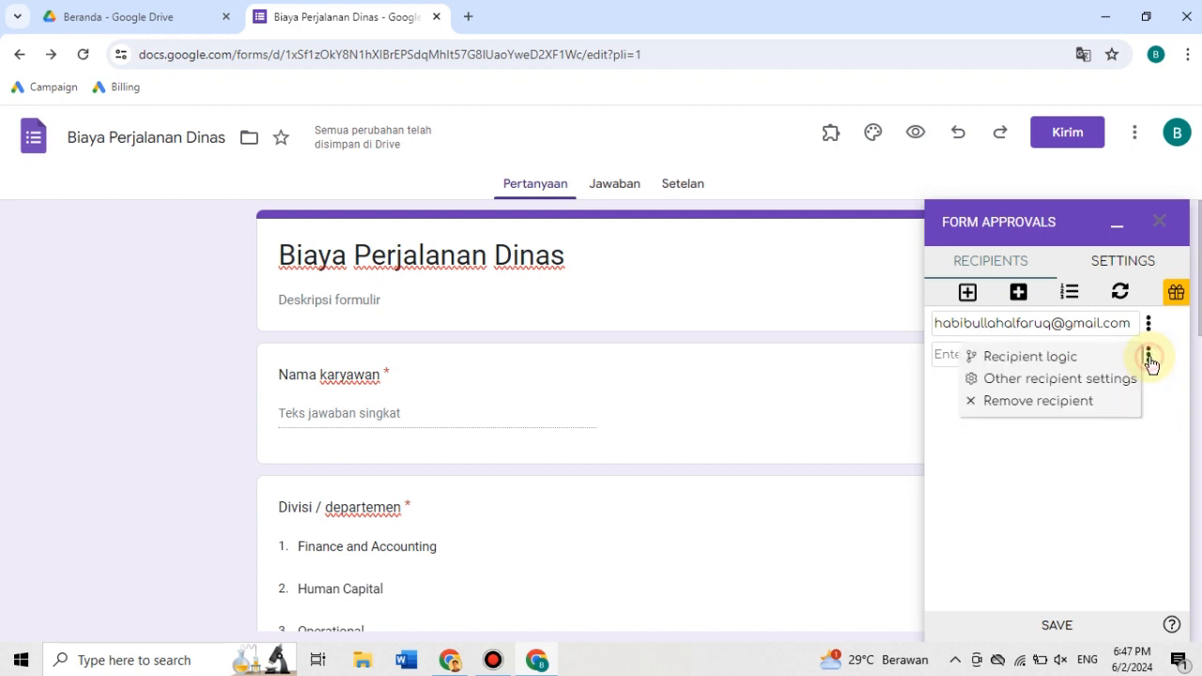
pyautogui.click(982, 465)
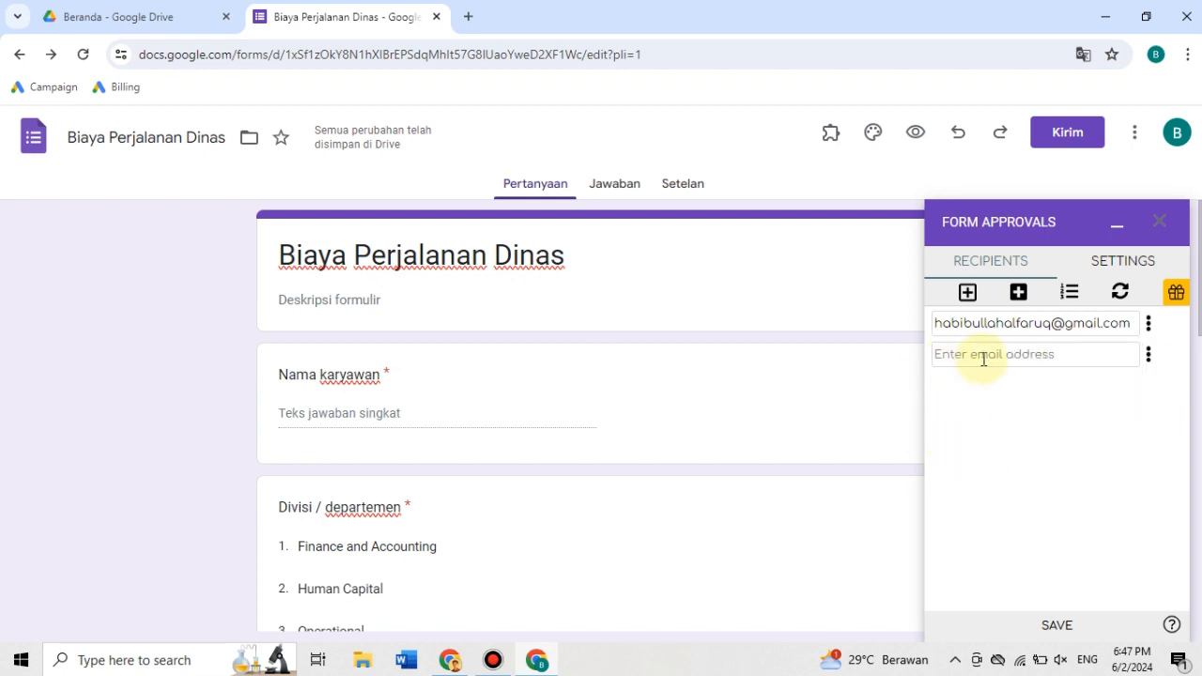
pyautogui.click(967, 292)
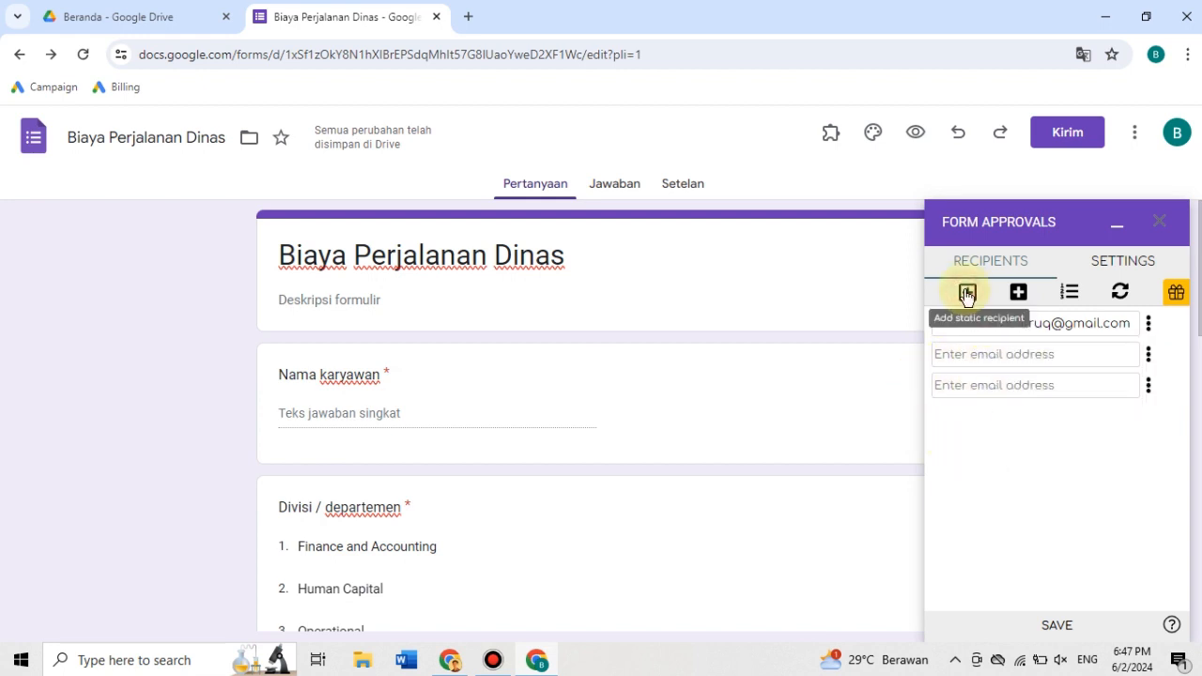
pyautogui.click(1149, 387)
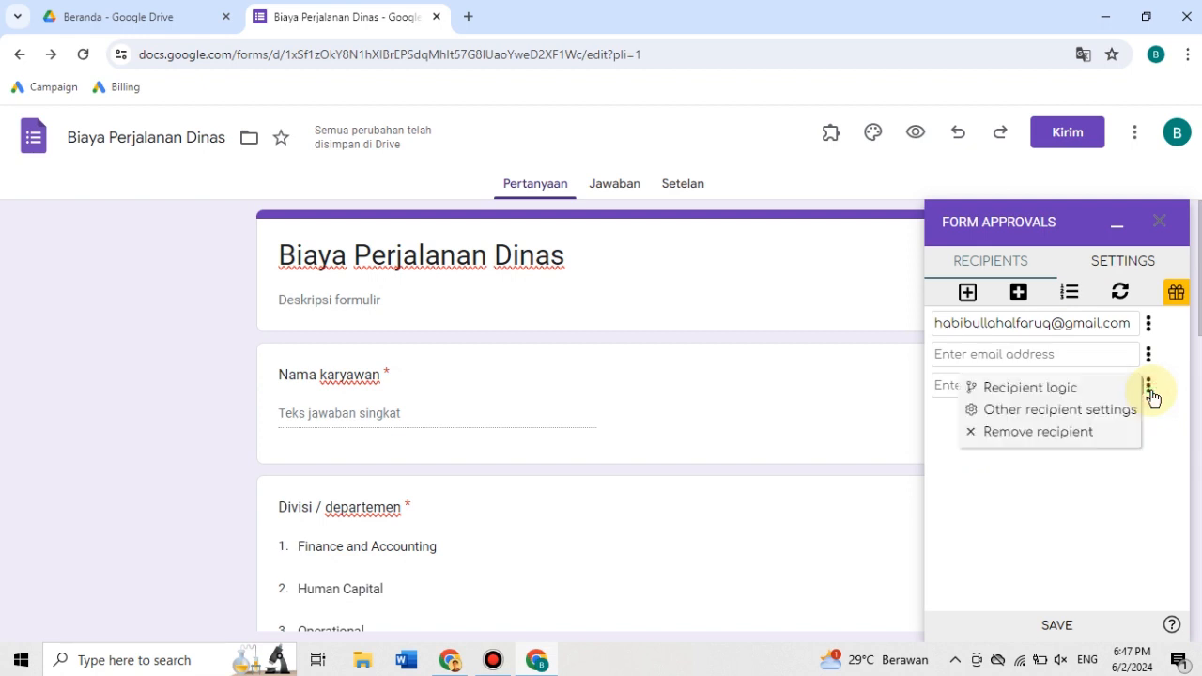
pyautogui.click(1071, 434)
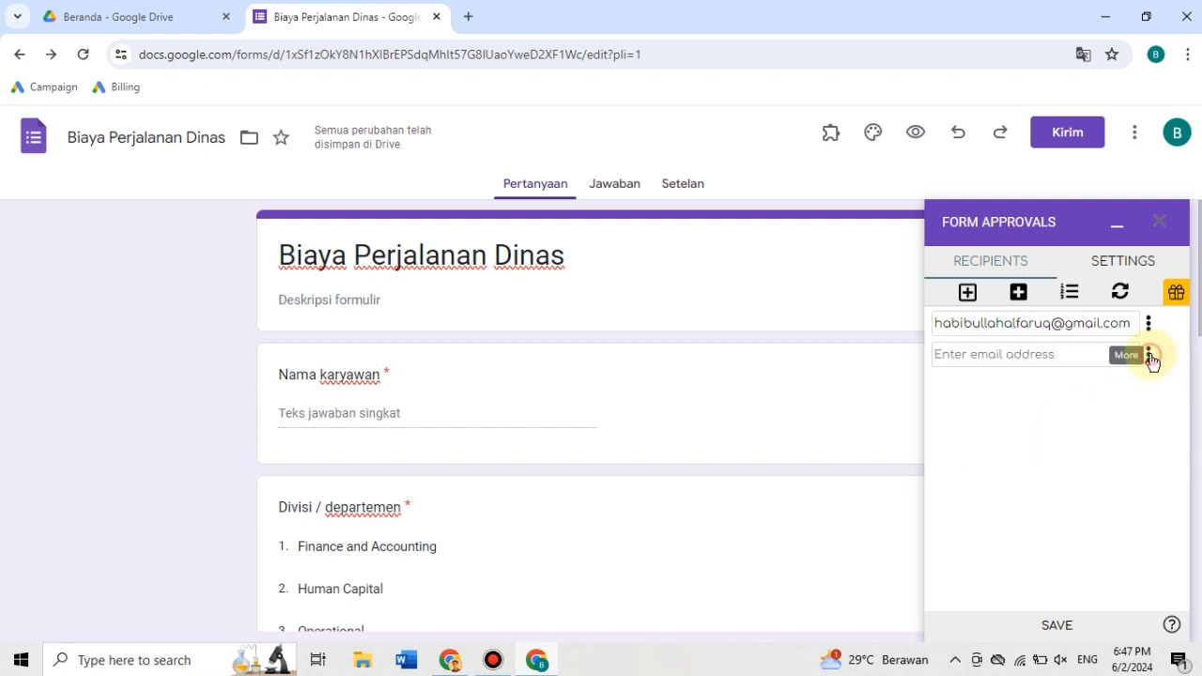
pyautogui.click(1149, 355)
pyautogui.click(1044, 404)
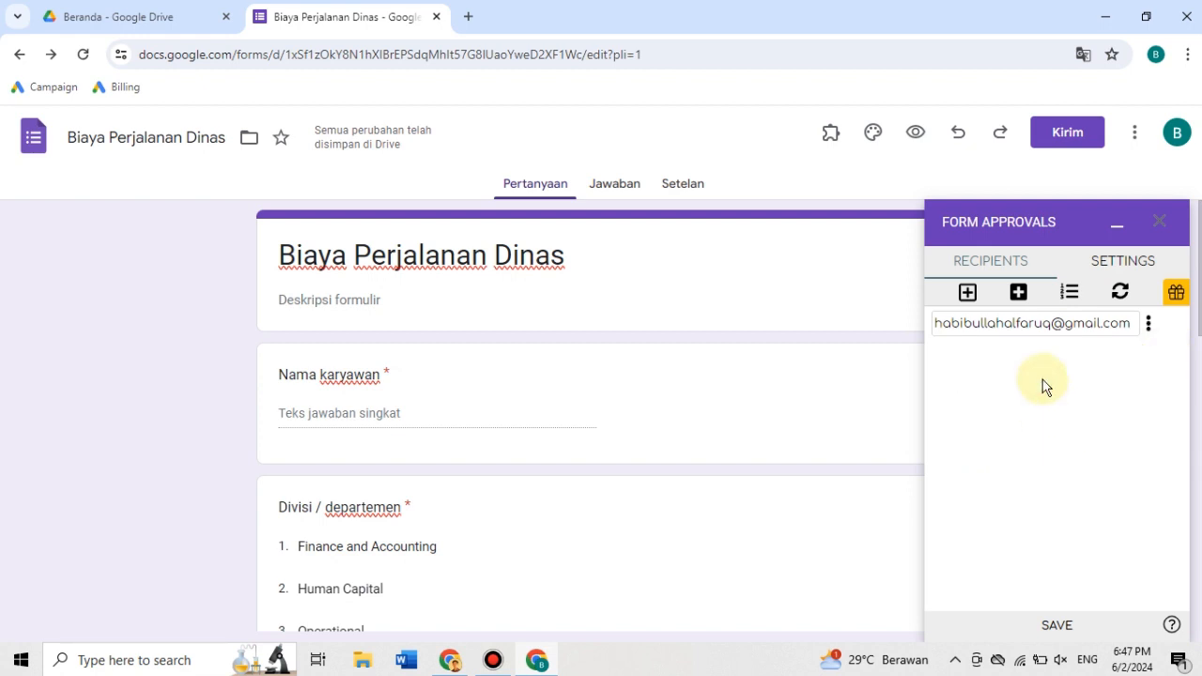
# - Add a dynamic recipient based on the "Divisi / departemen" question, check its options, and remove it
pyautogui.click(1019, 292)
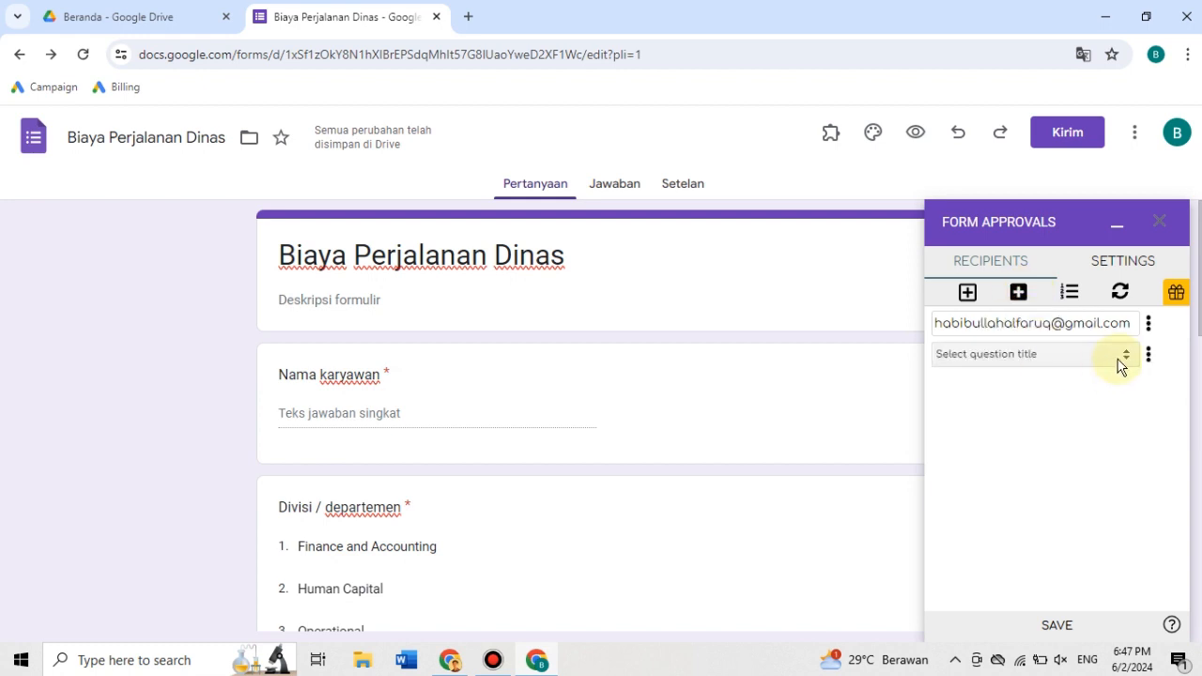
pyautogui.click(1098, 355)
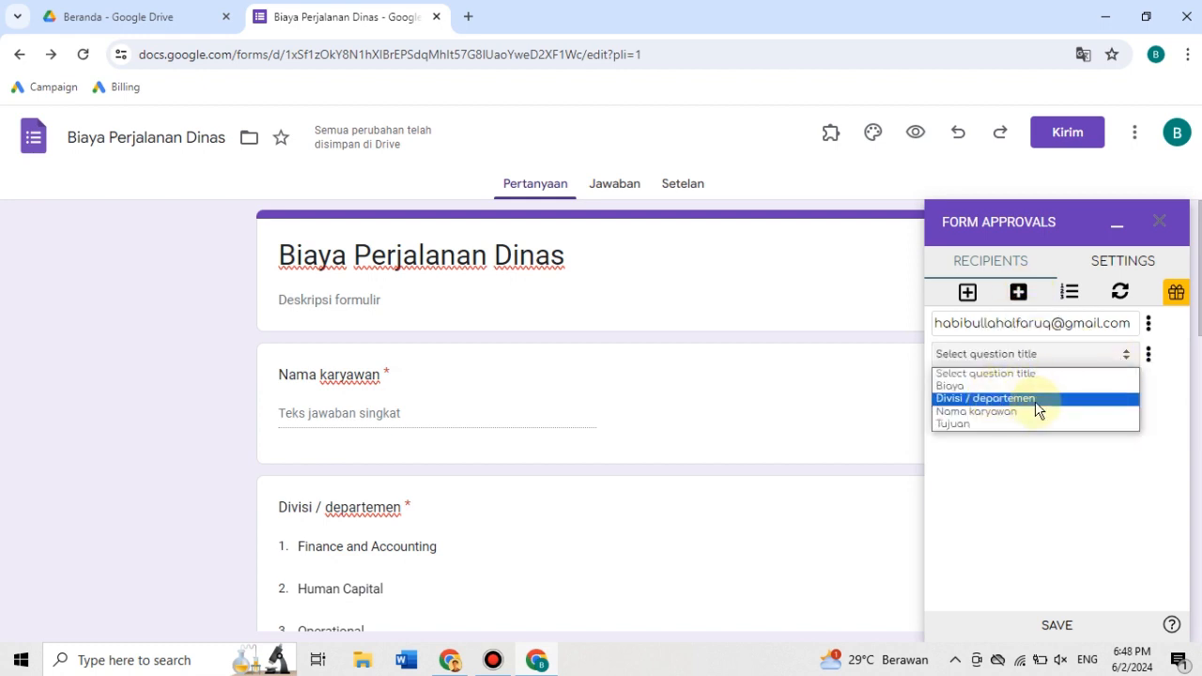
pyautogui.click(1036, 404)
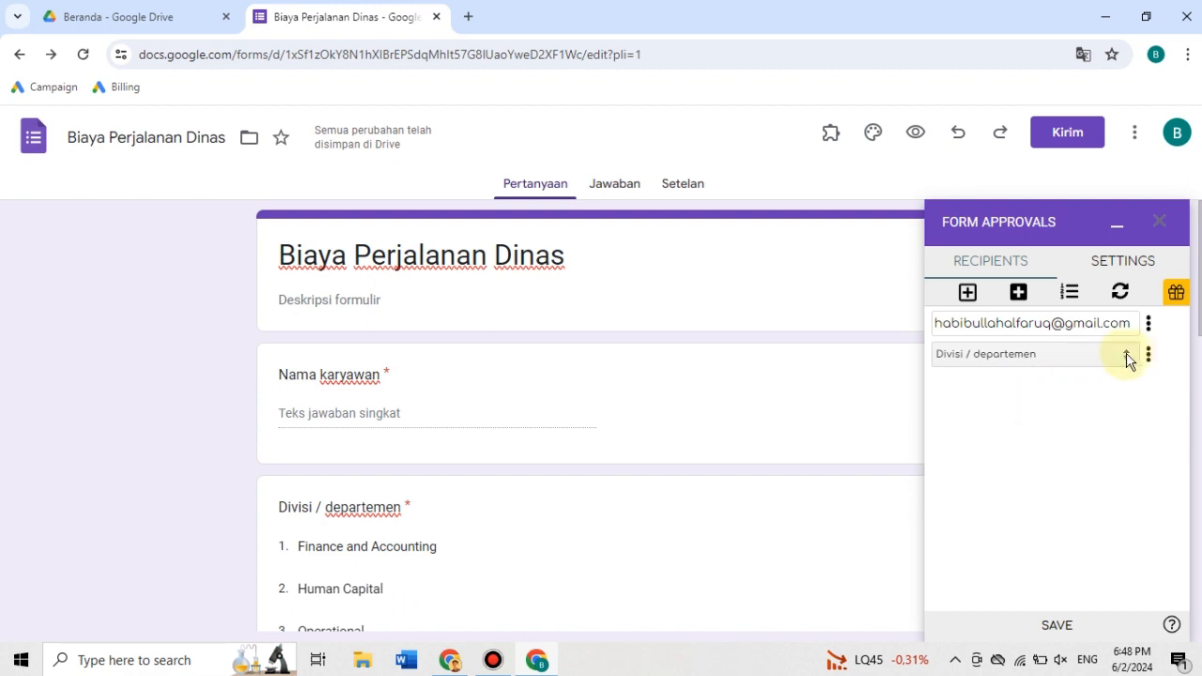
pyautogui.click(1084, 358)
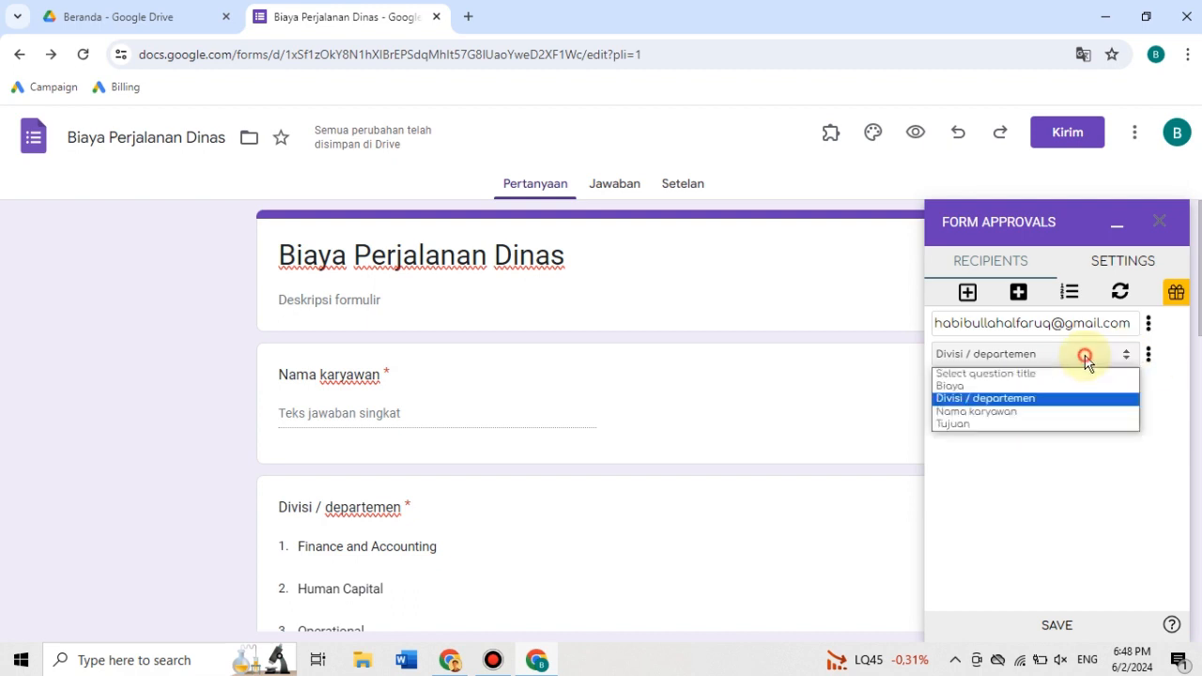
pyautogui.click(1148, 357)
pyautogui.click(1148, 357)
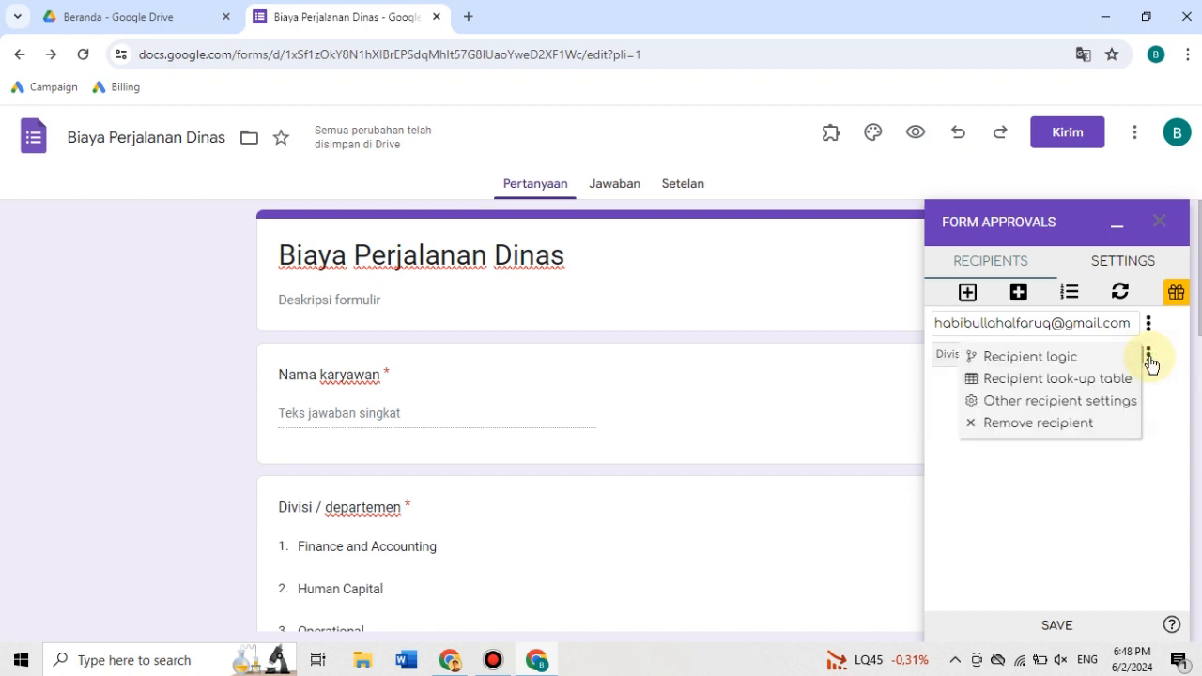
pyautogui.click(1044, 429)
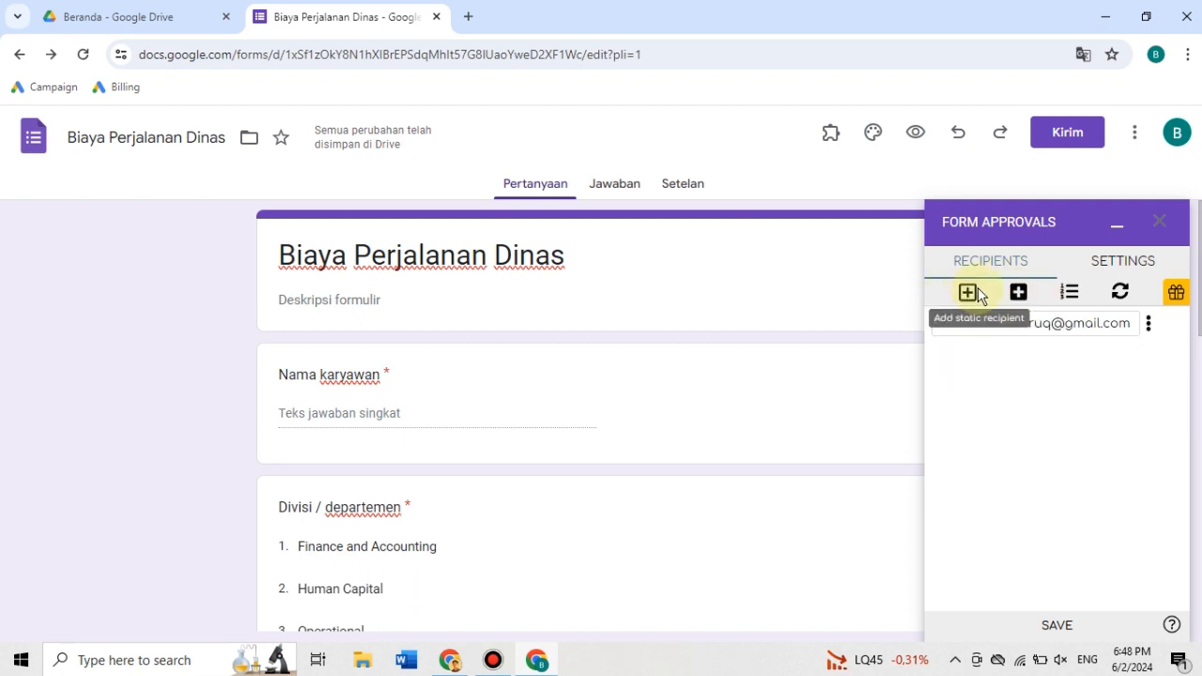
# - Try out the receiving order for the recipients and remove it again
pyautogui.click(1070, 295)
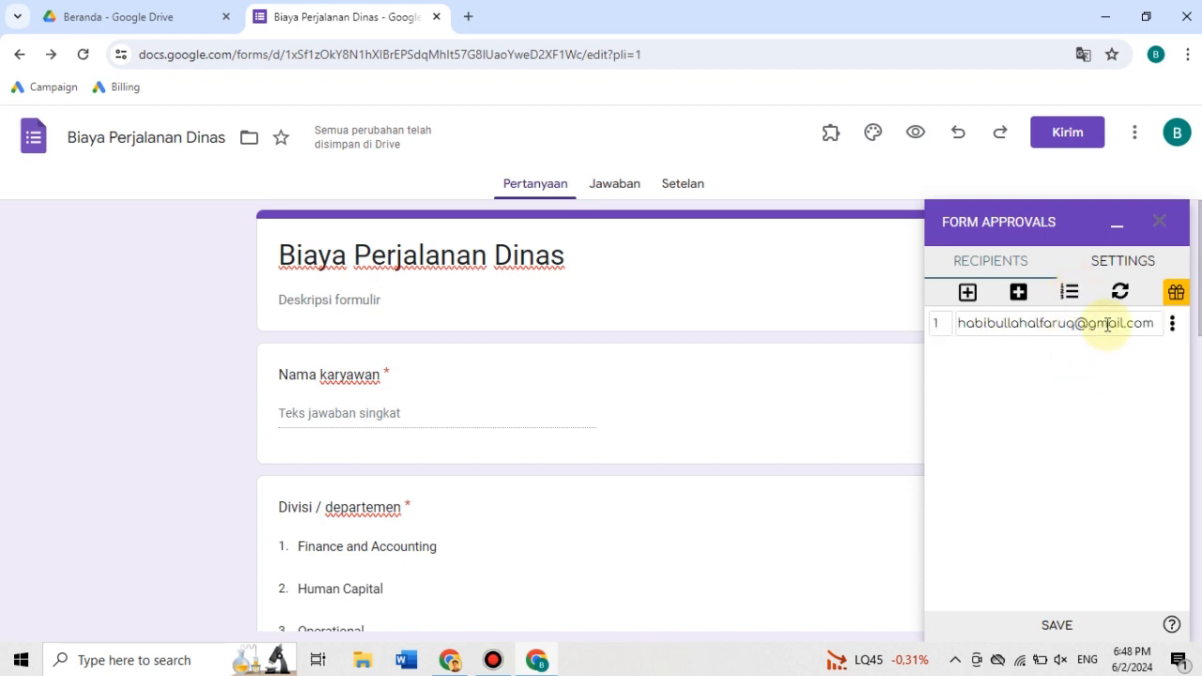
pyautogui.click(1071, 297)
pyautogui.click(1071, 297)
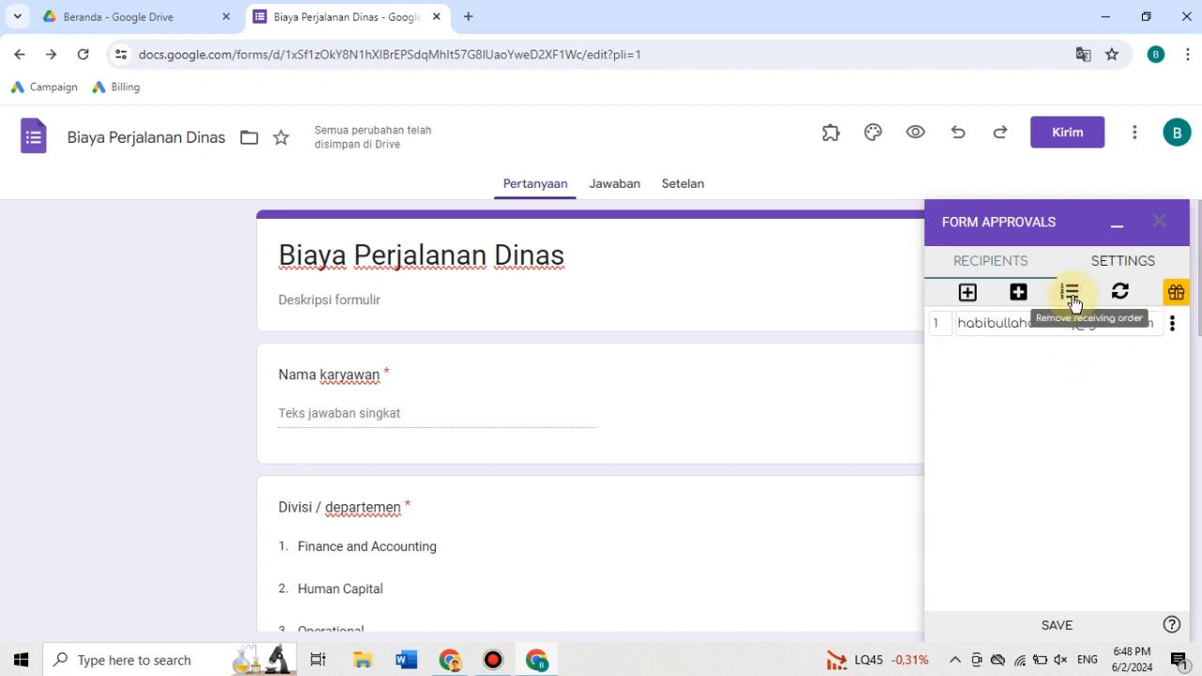
pyautogui.click(1075, 297)
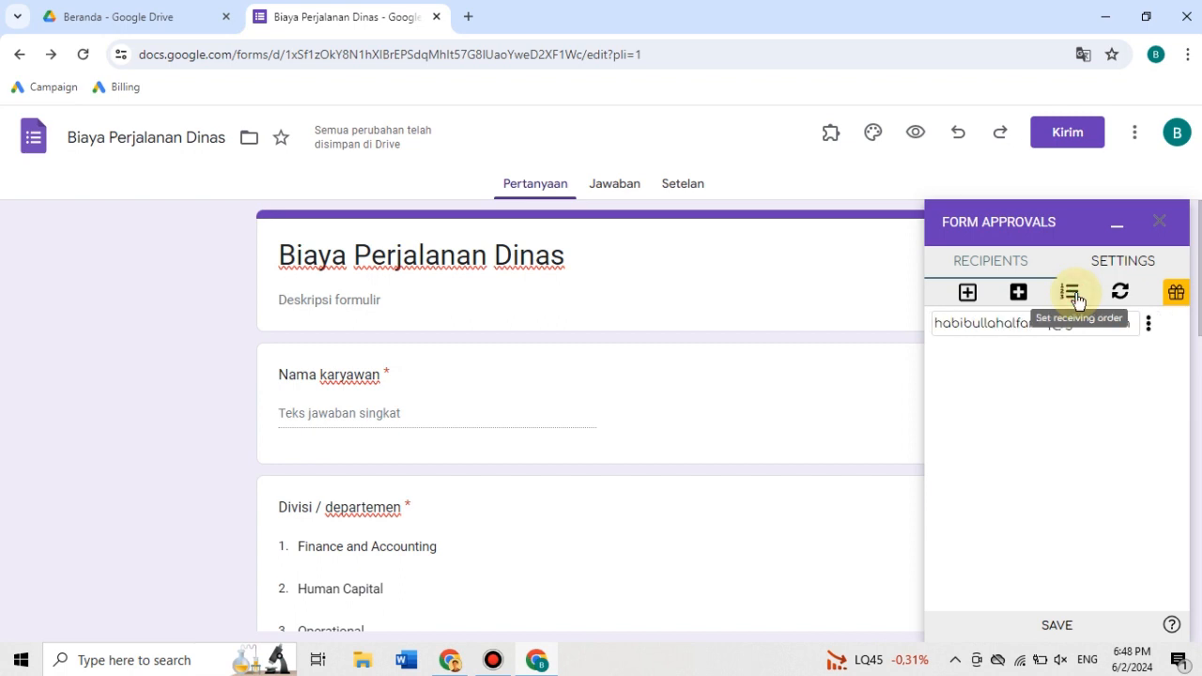
# - Enable "Notify recipients when complete" in the add-on's settings and switch the Form Approvals add-on on
pyautogui.click(1123, 264)
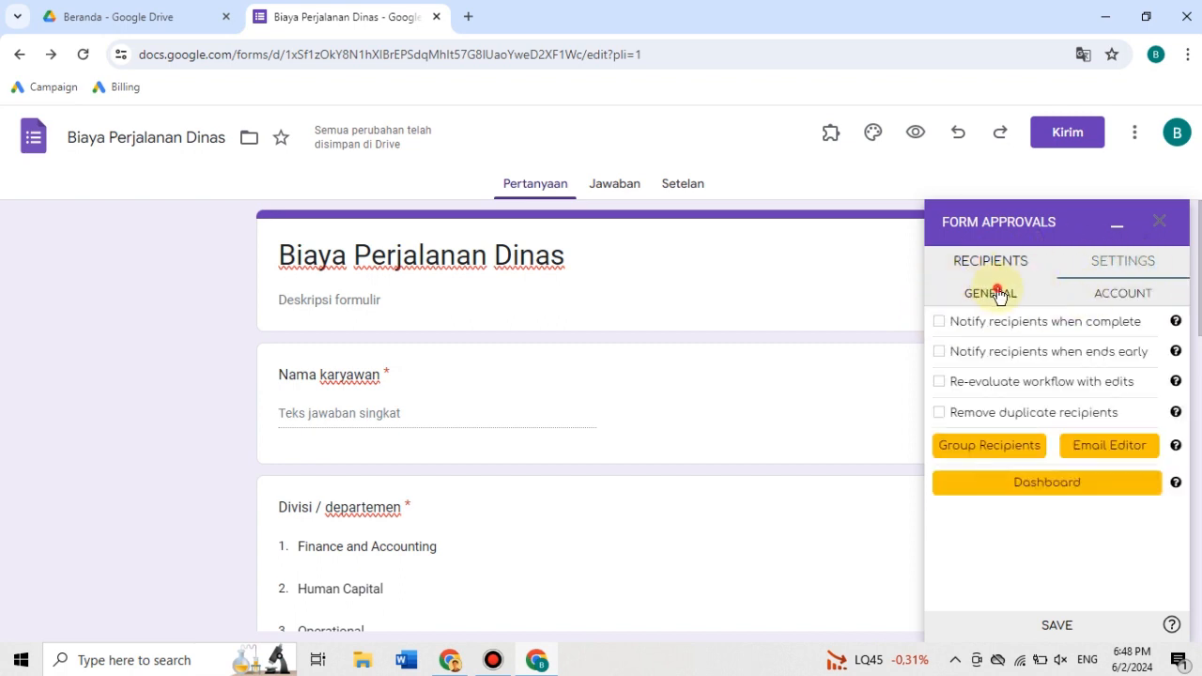
pyautogui.click(1091, 296)
pyautogui.click(971, 293)
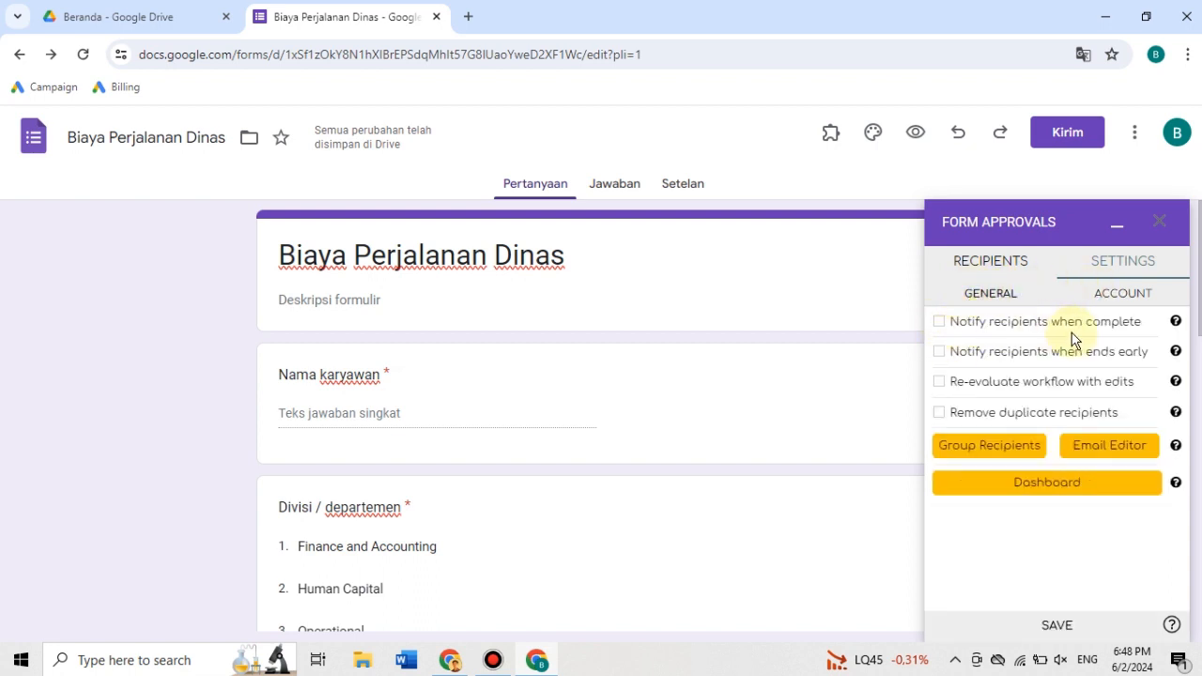
pyautogui.click(939, 323)
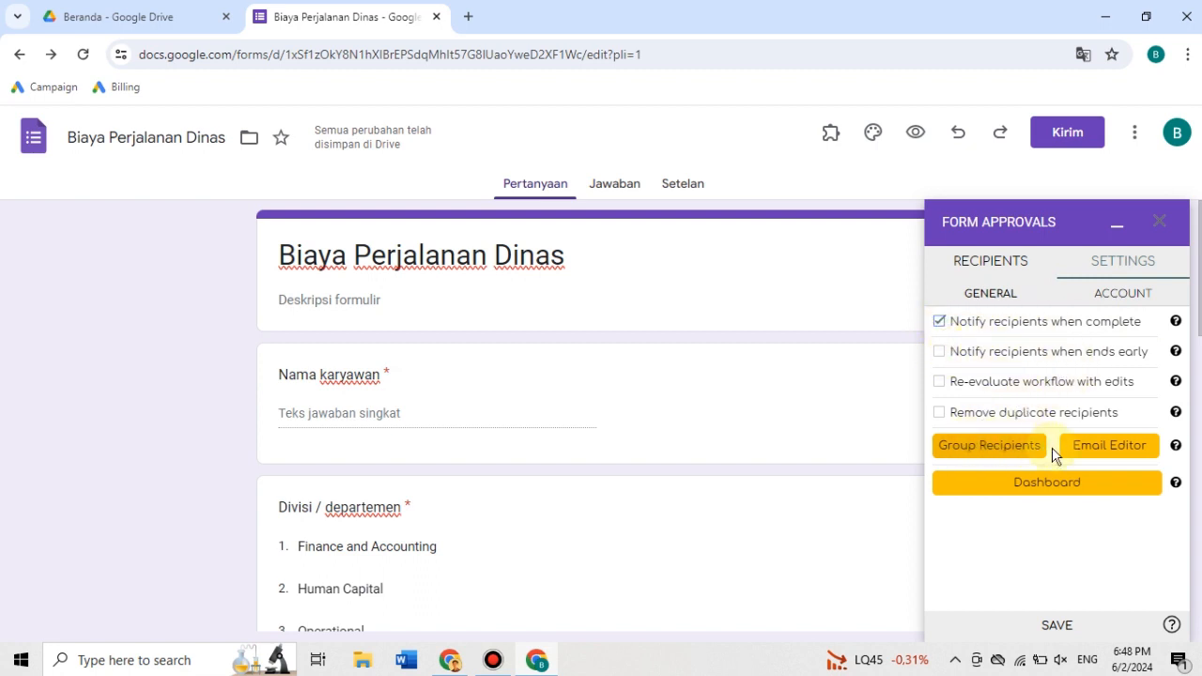
pyautogui.click(1104, 308)
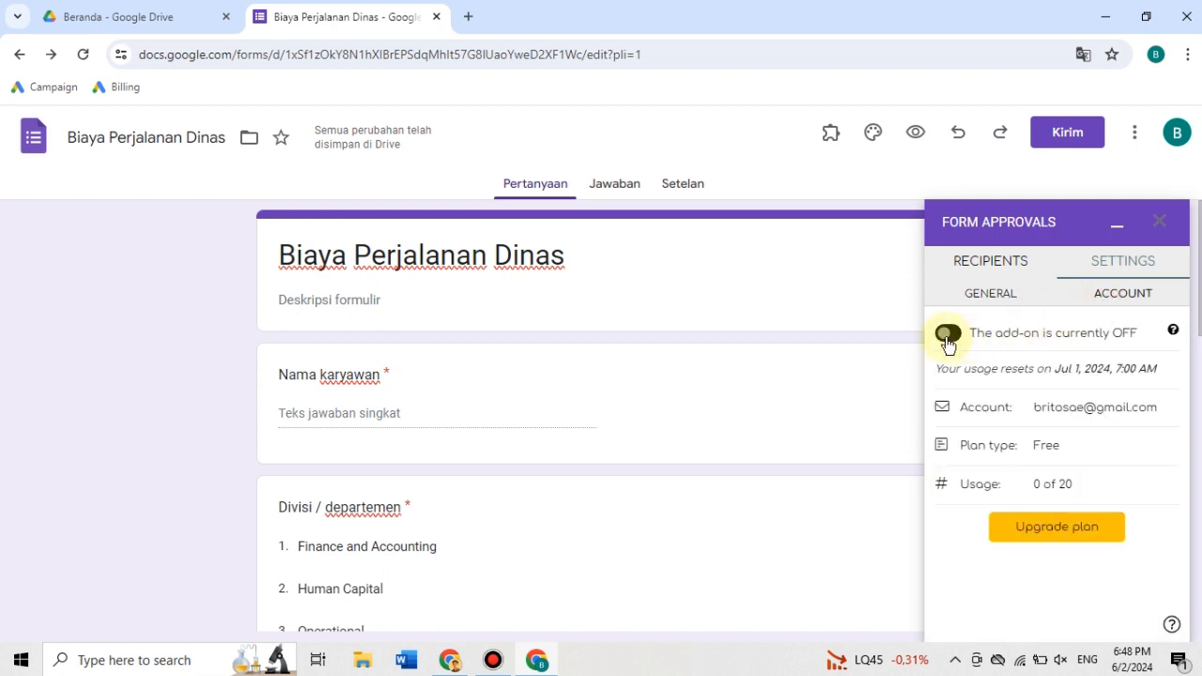
pyautogui.click(946, 339)
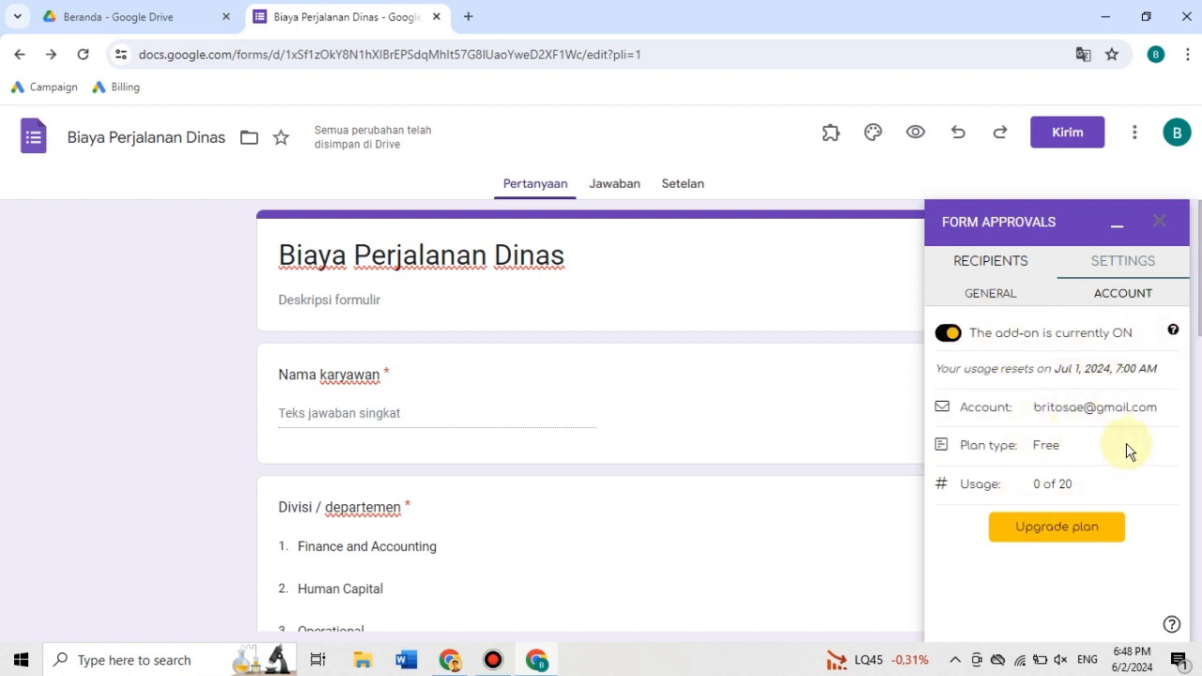
# - Open the Form Approvals upgrade page and compare the Free, Individual and Team plans on its 12-month pricing overview
pyautogui.click(1046, 523)
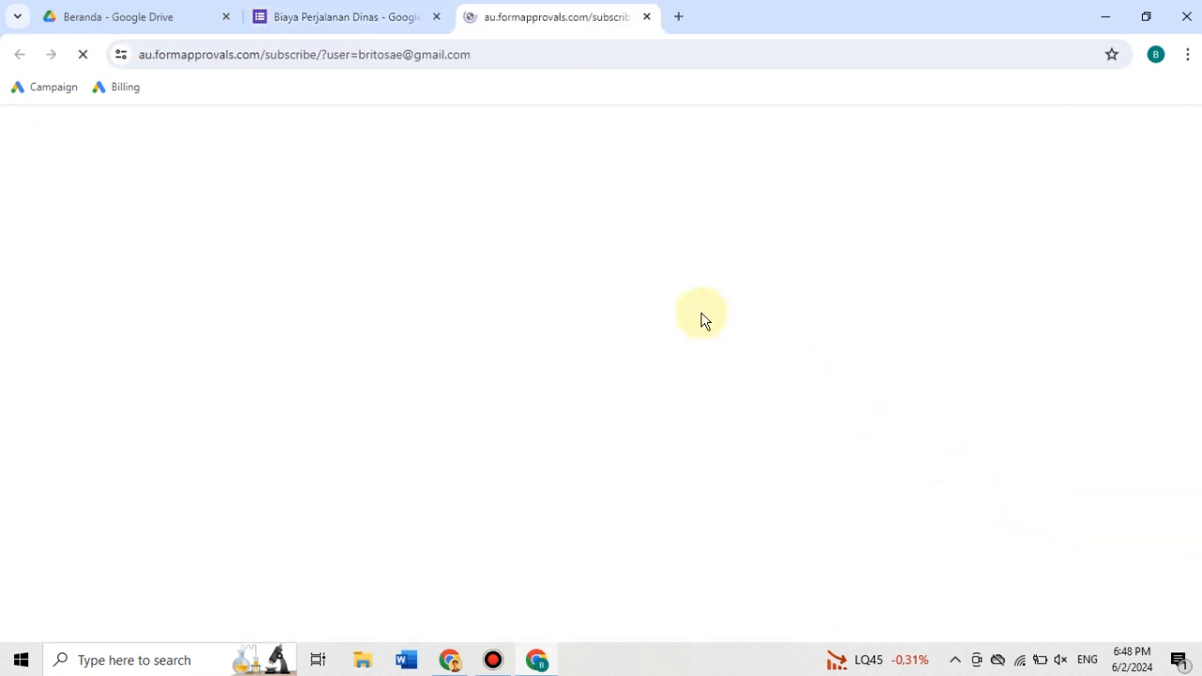
pyautogui.scroll(-3, 539, 429)
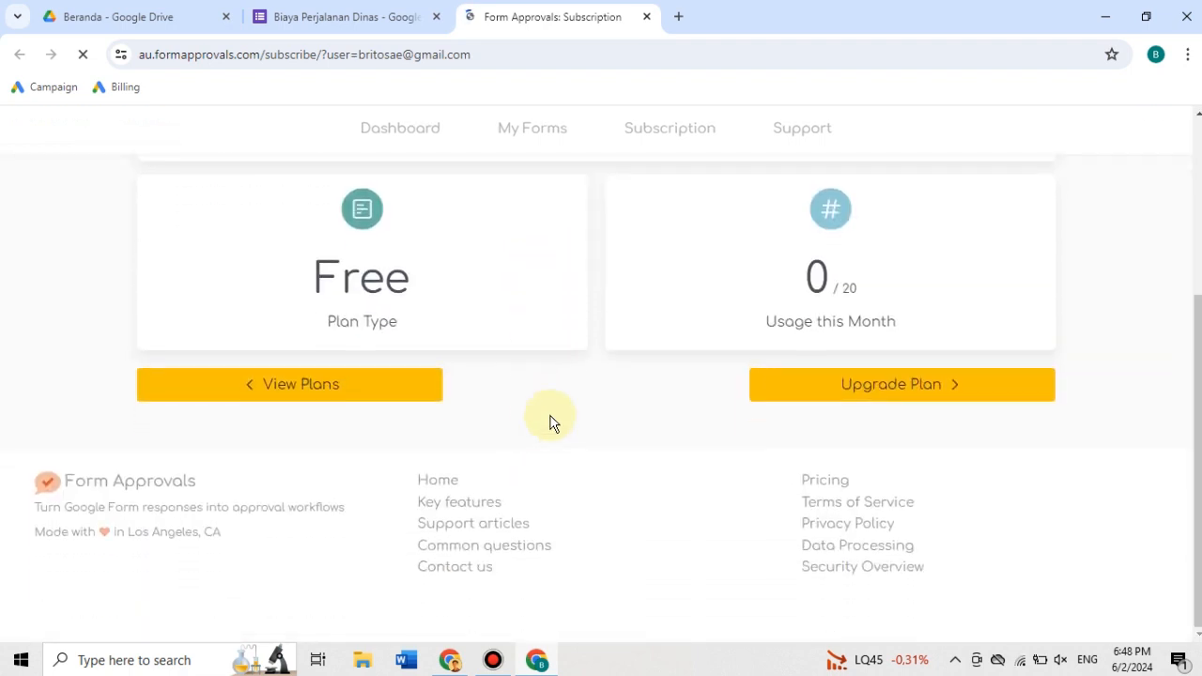
pyautogui.click(351, 383)
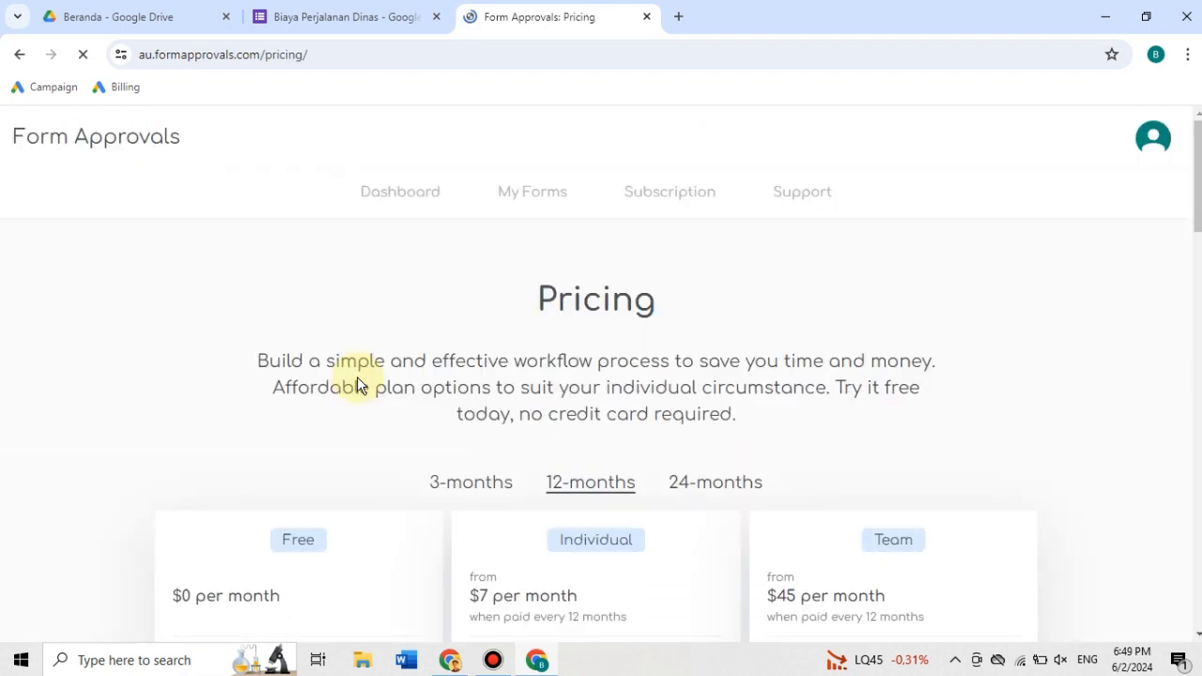
pyautogui.scroll(-3, 357, 380)
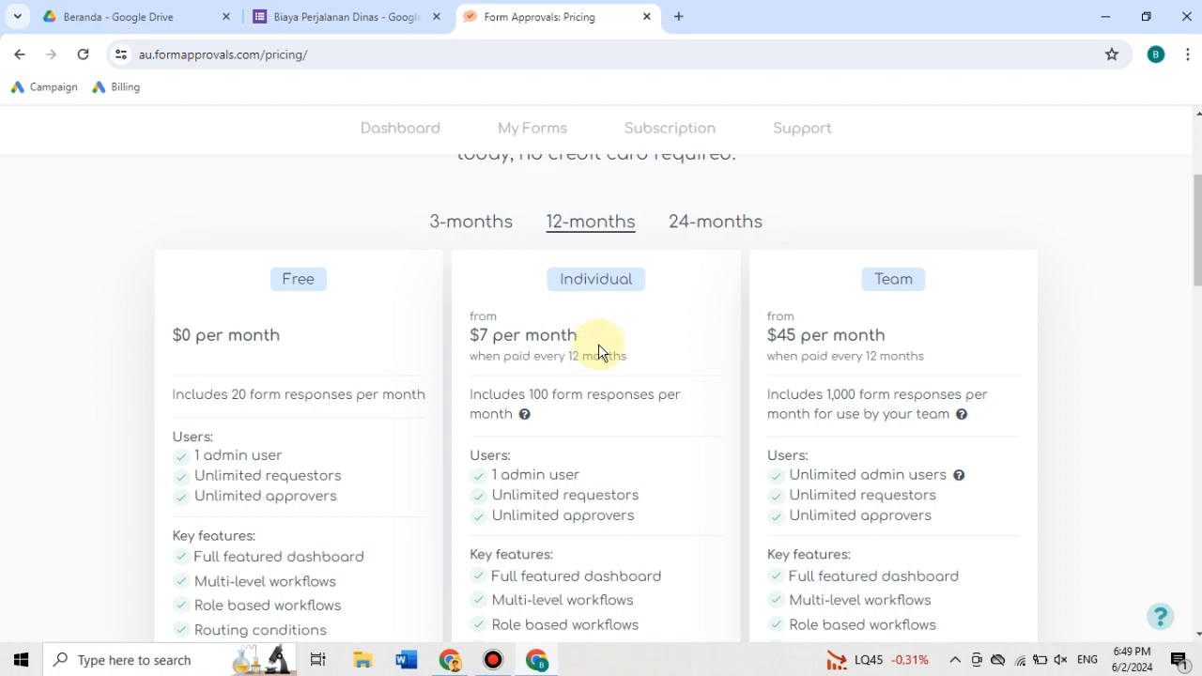
pyautogui.scroll(-2, 598, 343)
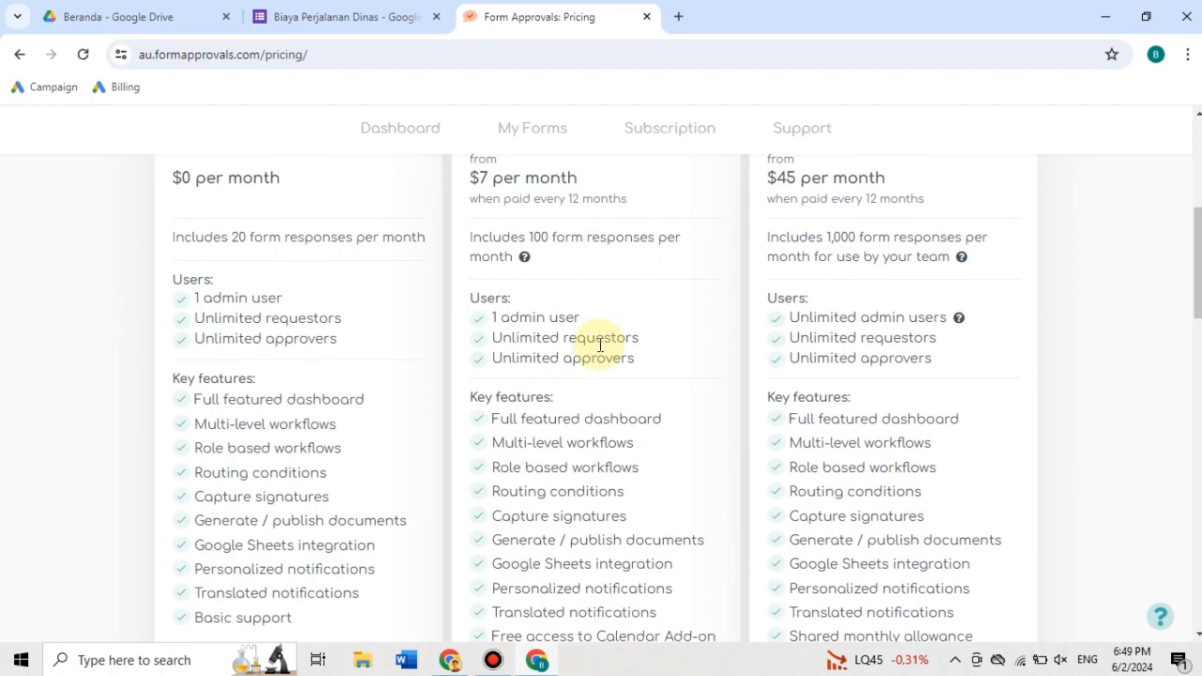
pyautogui.scroll(5, 598, 343)
pyautogui.scroll(-10, 598, 344)
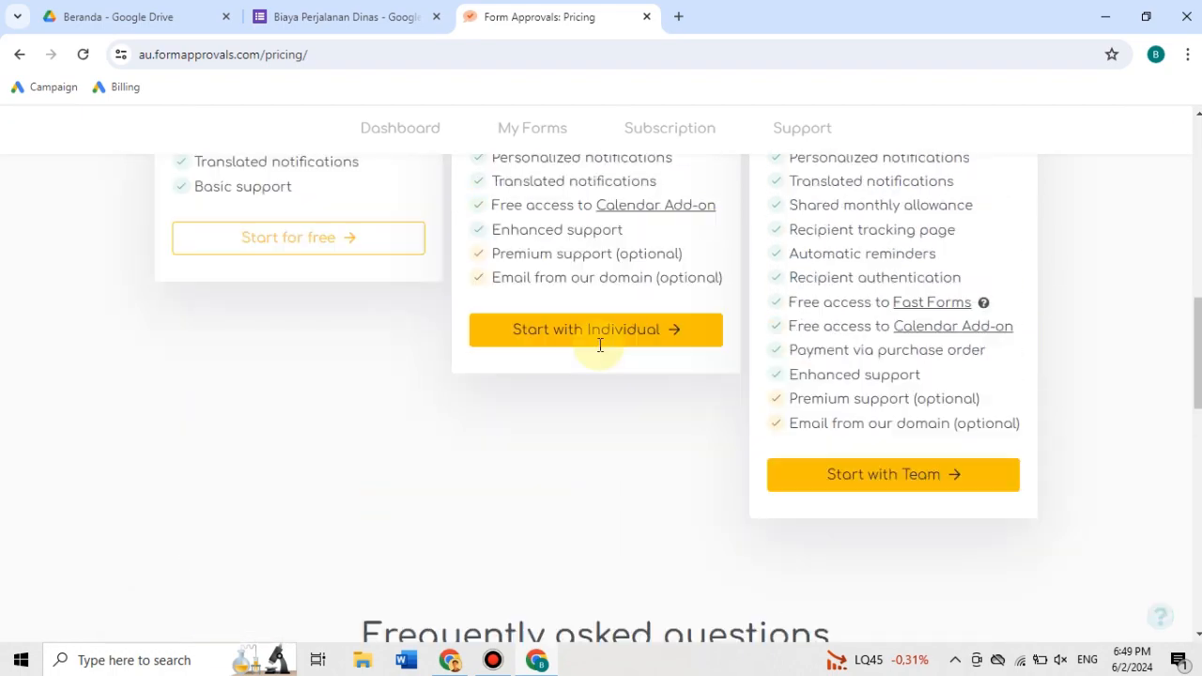
pyautogui.scroll(8, 598, 344)
pyautogui.scroll(-2, 598, 343)
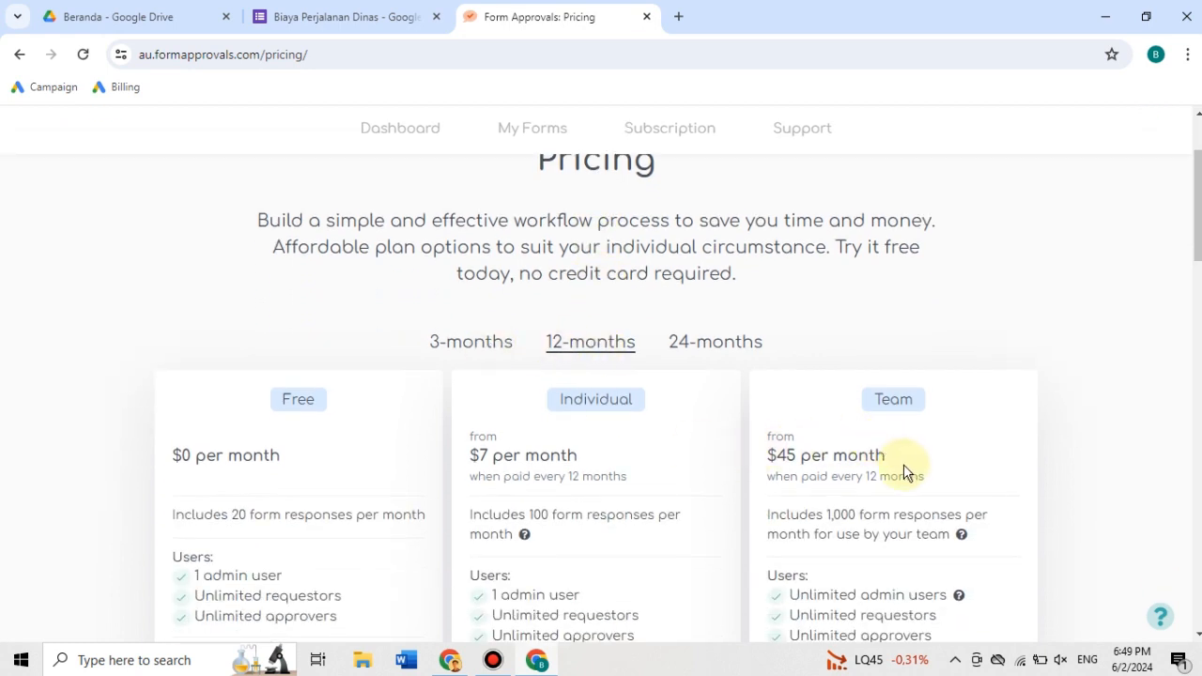
pyautogui.scroll(-2, 903, 463)
pyautogui.scroll(1, 904, 465)
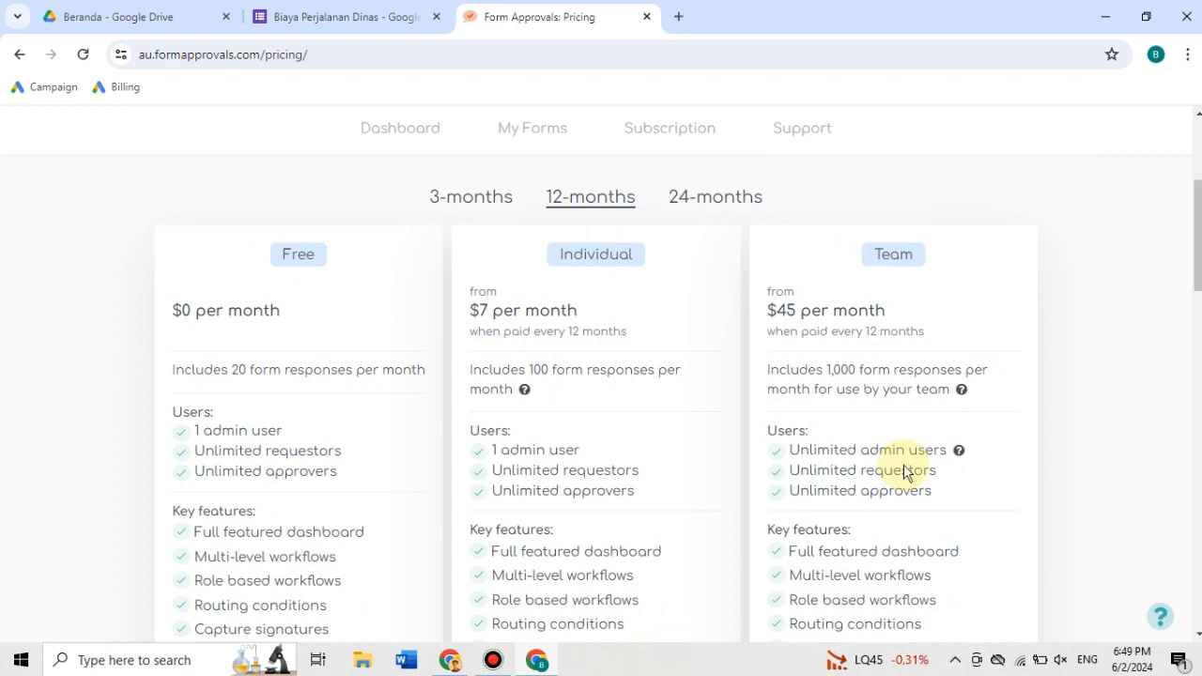
# - Copy the form's share link and open the live "Biaya Perjalanan Dinas" form in place of the pricing page
pyautogui.hotkey('ctrl', 'shift', 'Tab')
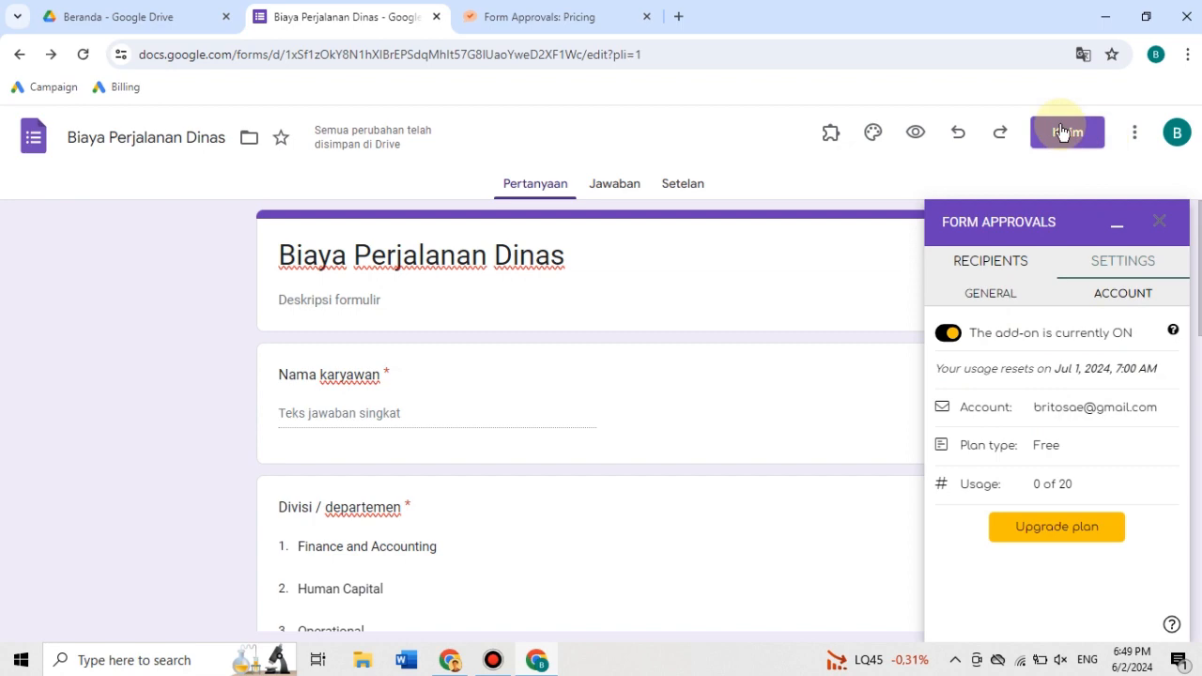
pyautogui.click(530, 16)
pyautogui.click(533, 47)
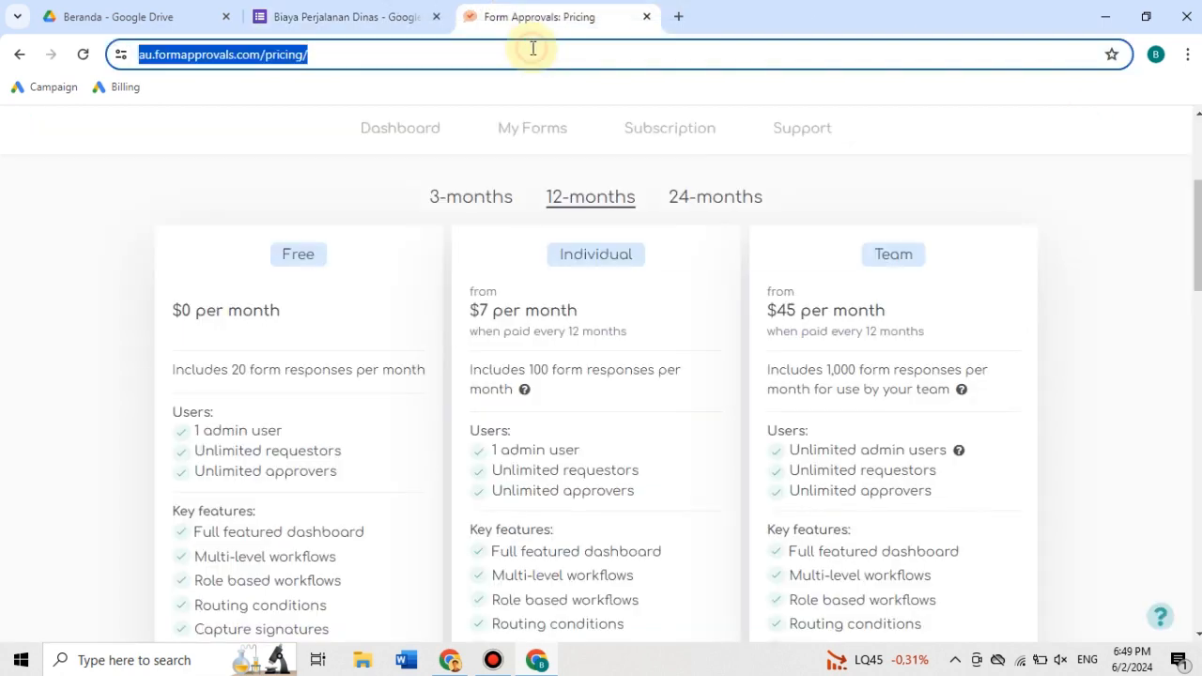
pyautogui.write('https://forms.gle/uZ3pX6khRhRNo7')
pyautogui.press('Return')
pyautogui.hotkey('ctrl', 'shift', 'Tab')
pyautogui.hotkey('ctrl', 'Tab')
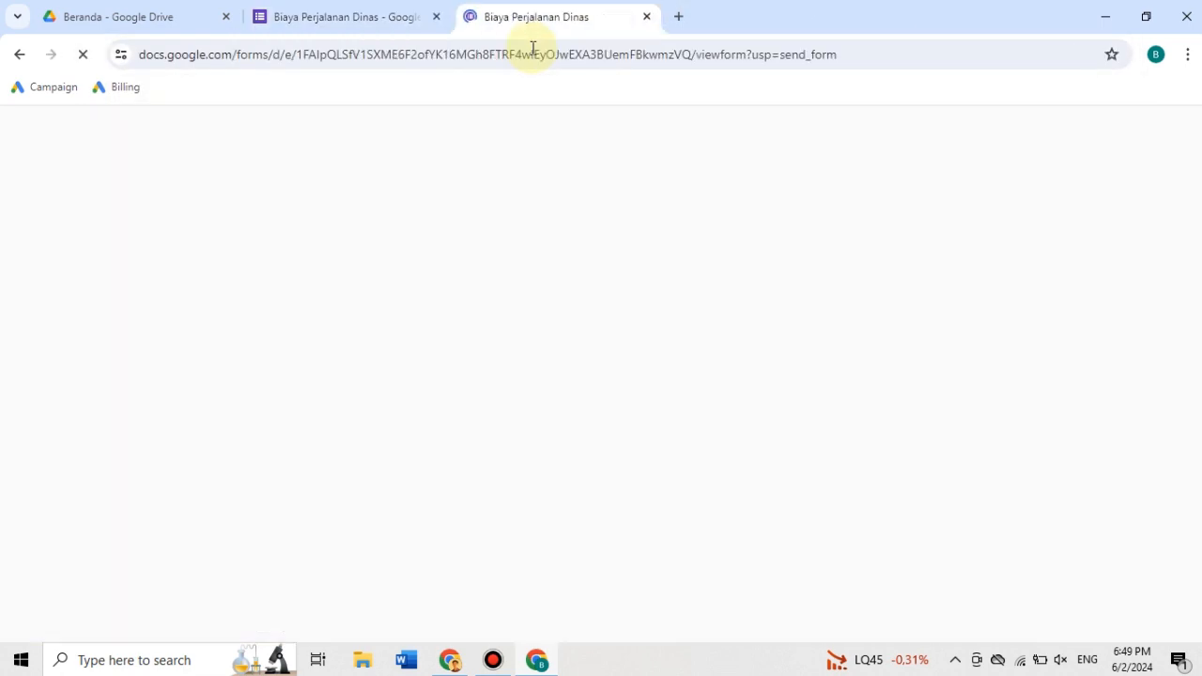
pyautogui.click(410, 391)
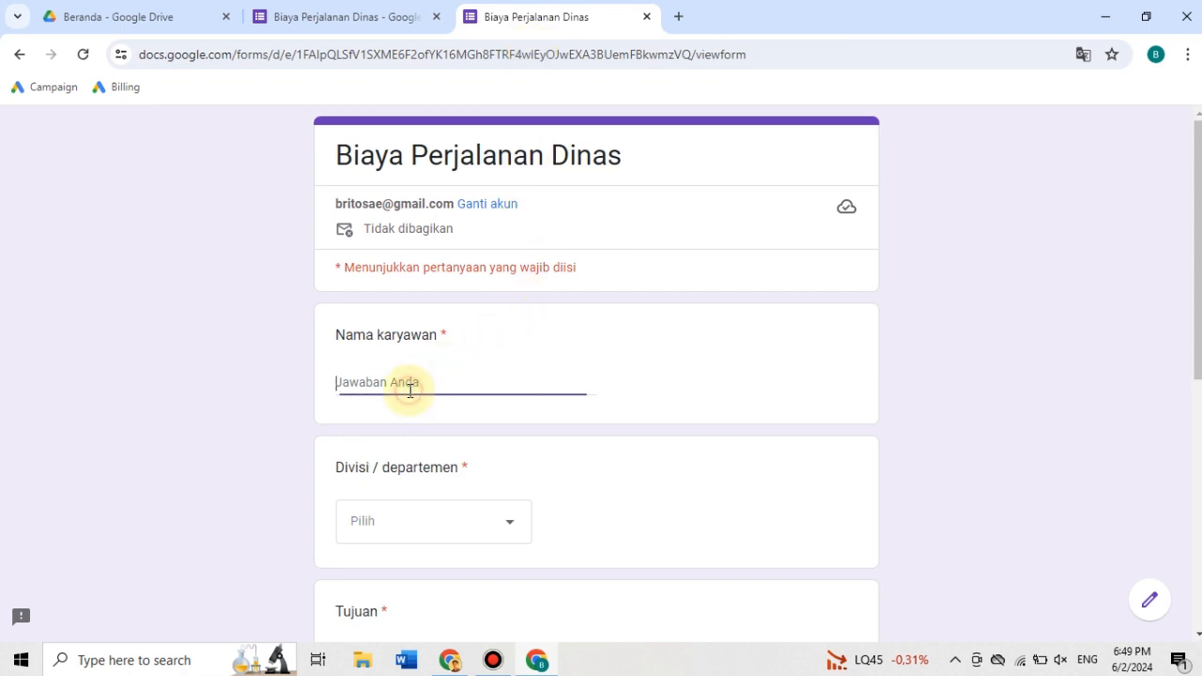
pyautogui.write('Habibullah A')
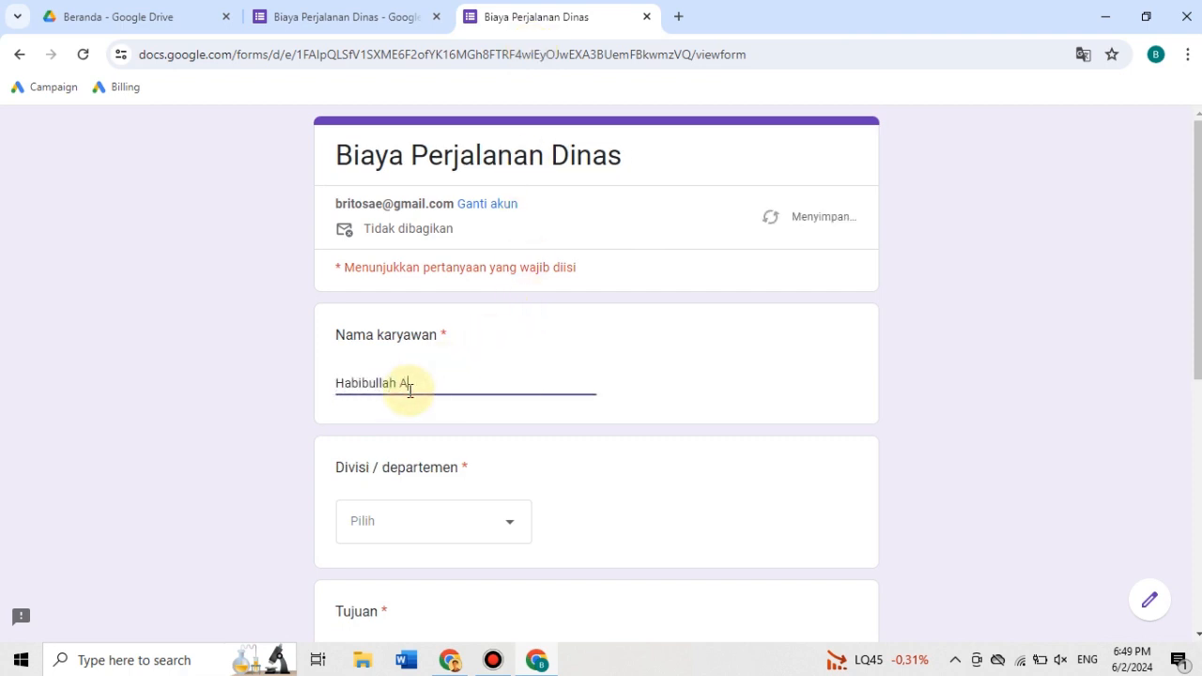
pyautogui.hotkey('ctrl', 'a')
pyautogui.press('BackSpace')
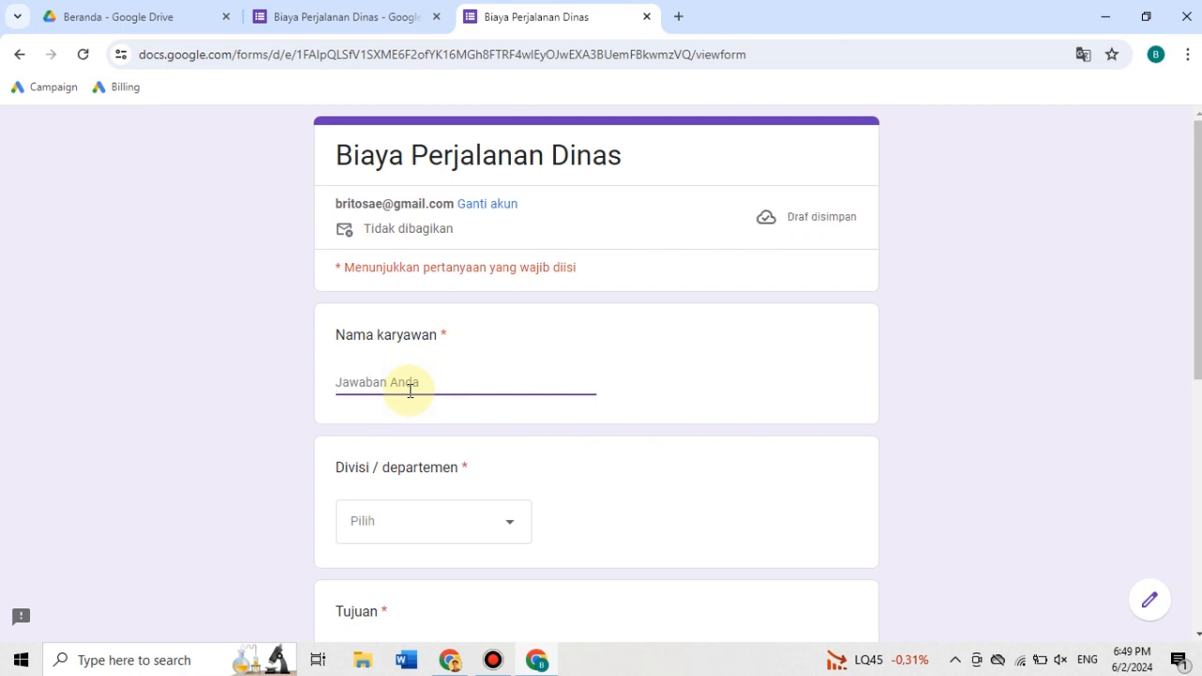
# - Enter the employee's name under "Nama karyawan" and choose Human Capital as the "Divisi / departemen"
pyautogui.write('Alfa')
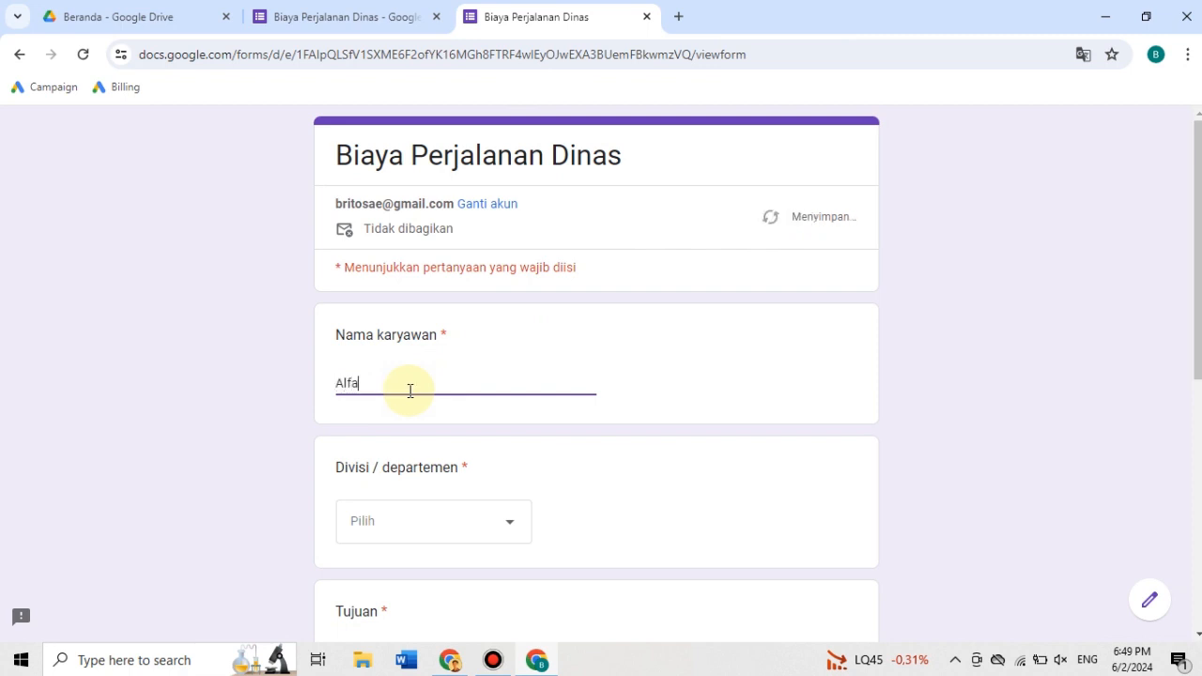
pyautogui.click(382, 524)
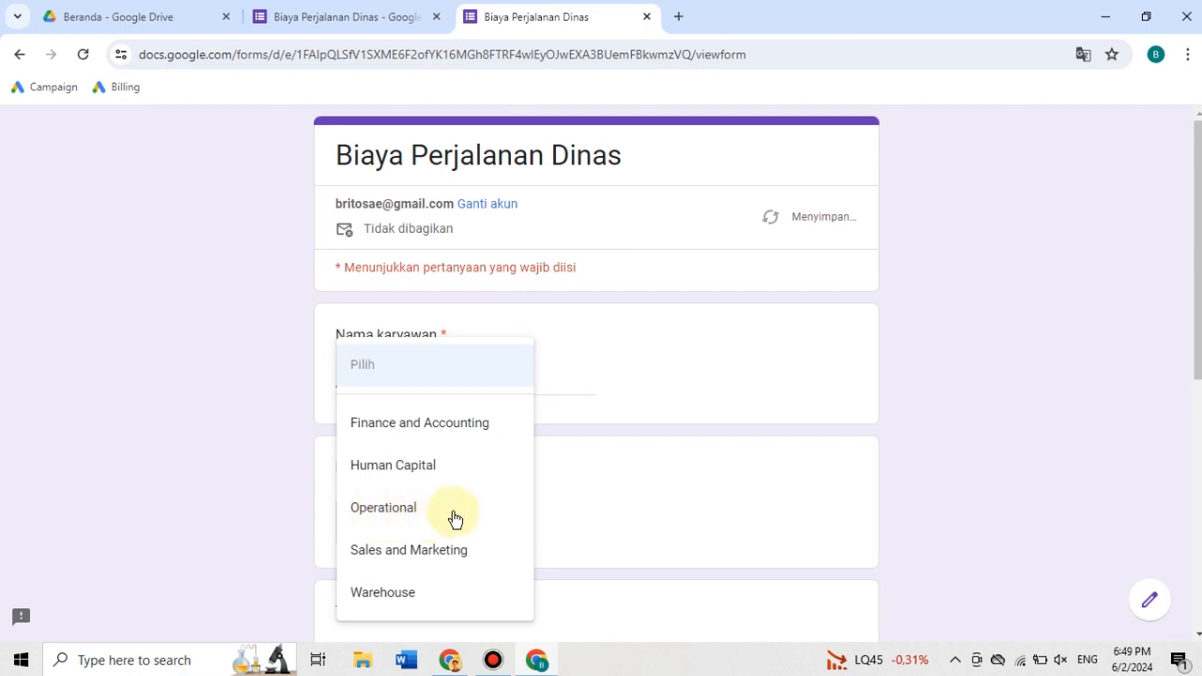
pyautogui.click(381, 464)
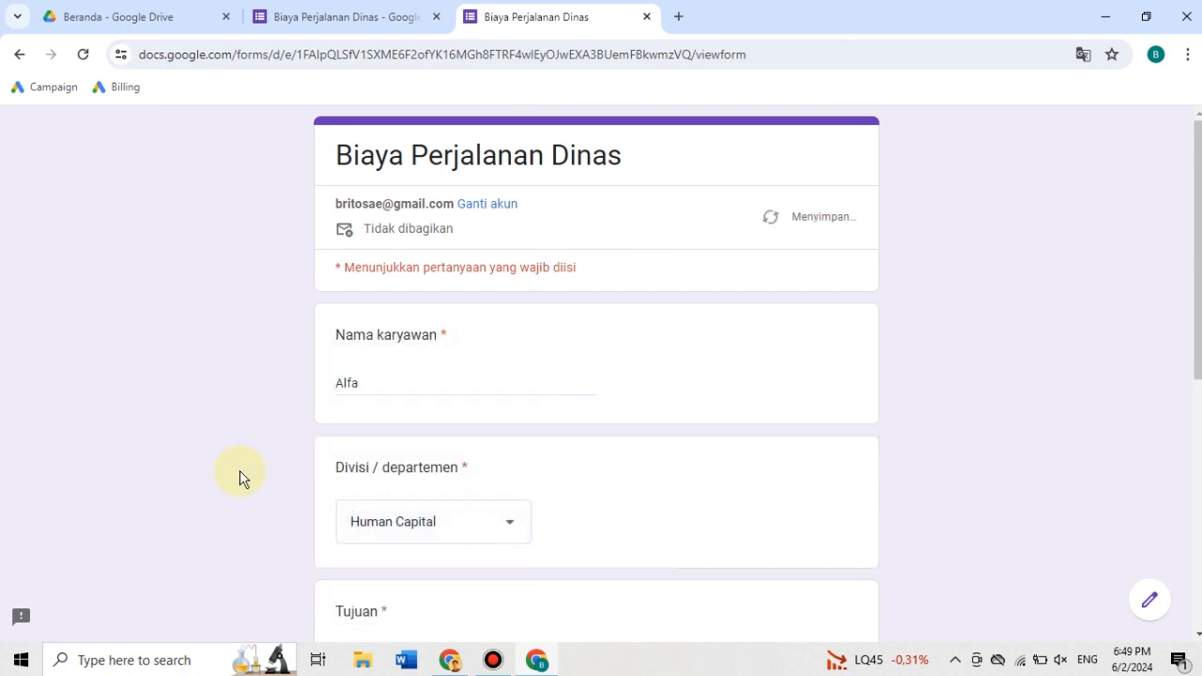
# - Choose Jakarta as the "Tujuan" and enter "Rp 7.500.000,-" as the "Biaya"
pyautogui.scroll(-4, 240, 471)
pyautogui.click(403, 307)
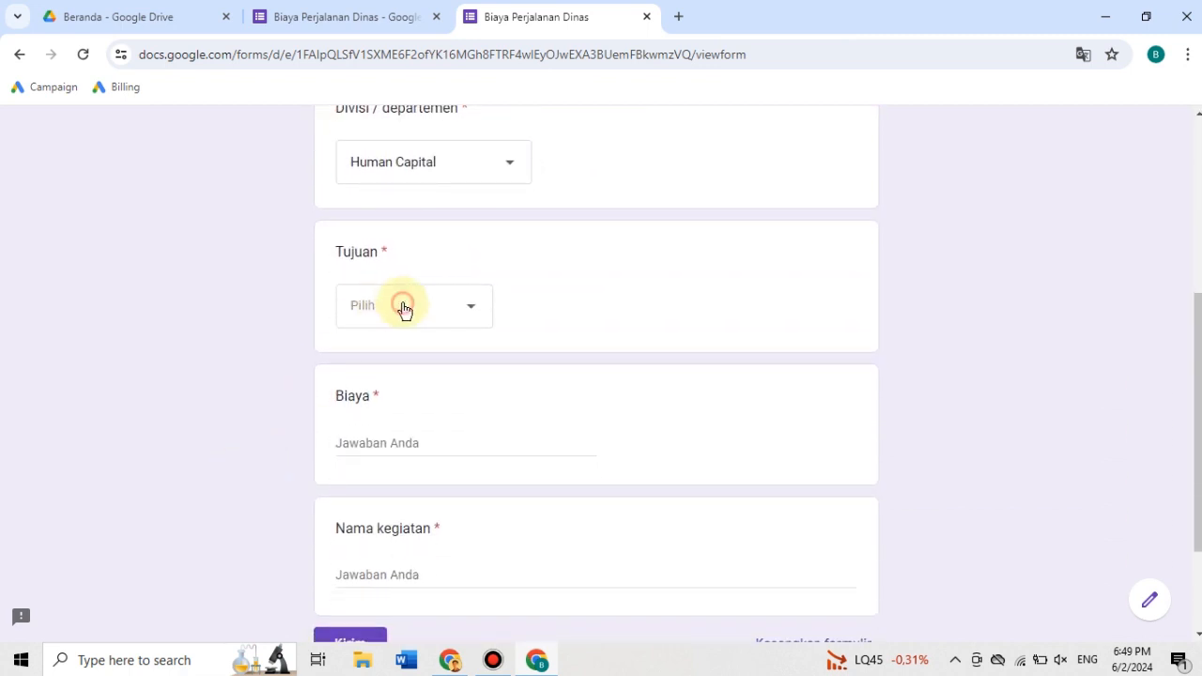
pyautogui.click(396, 357)
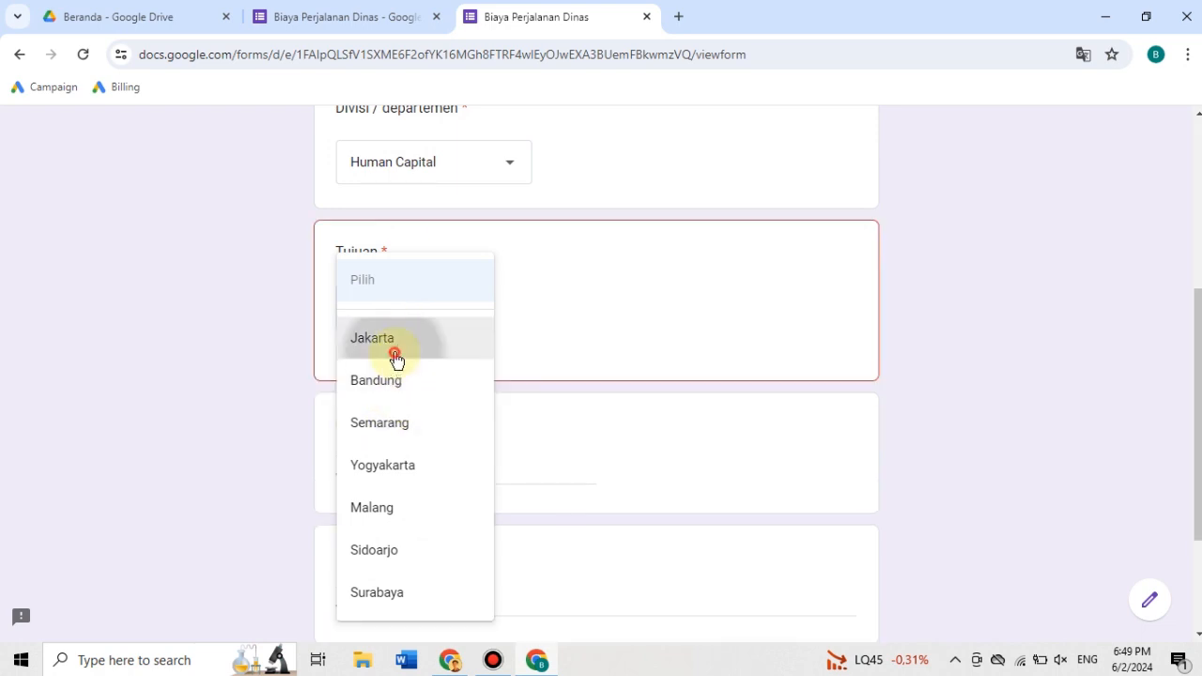
pyautogui.click(400, 437)
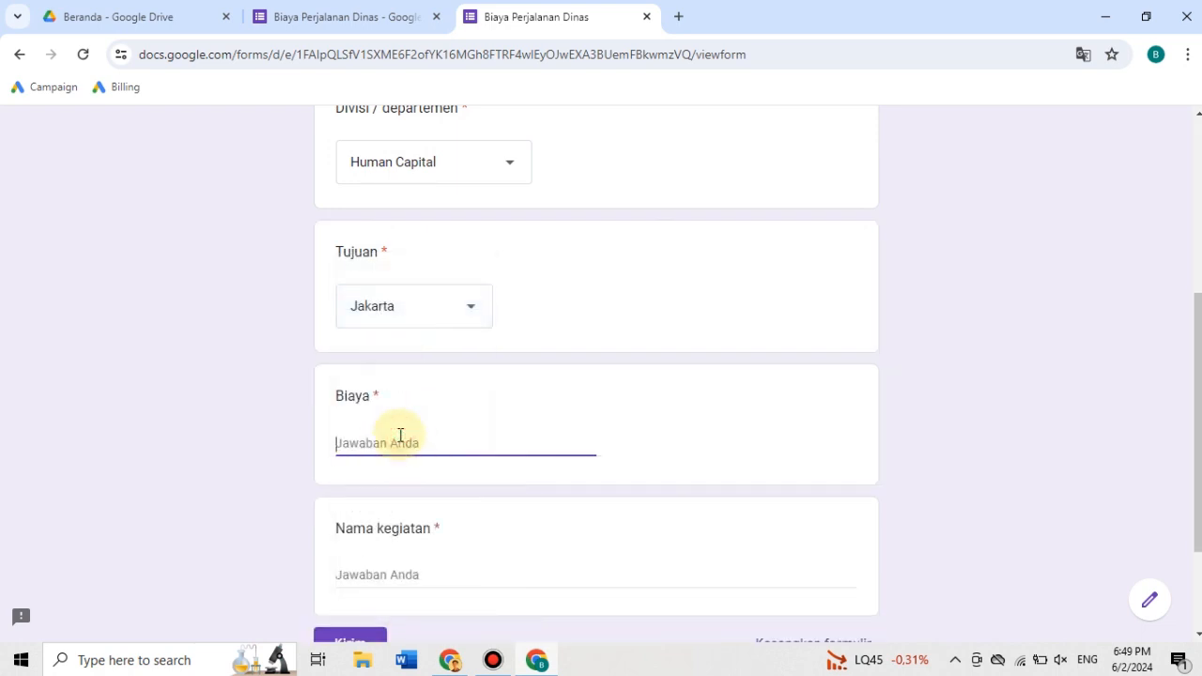
pyautogui.write('7.500.000')
pyautogui.press('Home')
pyautogui.write('Rp')
# - Enter "Training SOP Development dan SOP Operation" as the "Nama kegiatan", review the answers and submit the form
pyautogui.scroll(-1, 400, 435)
pyautogui.press('Tab')
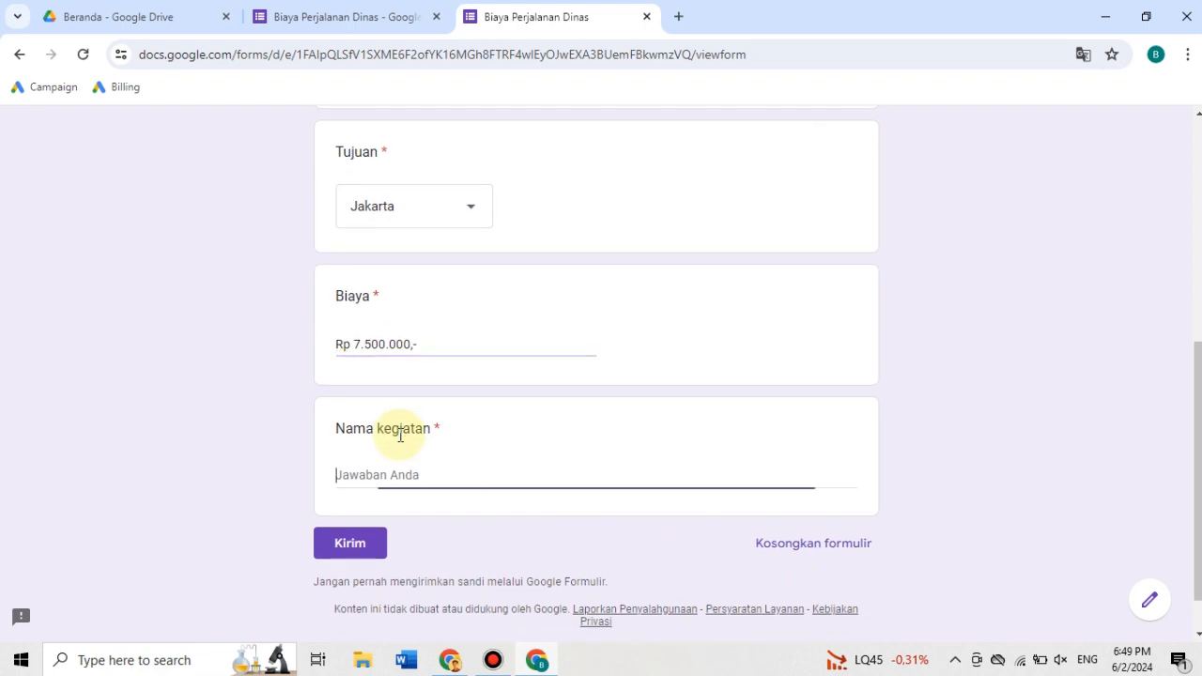
pyautogui.write('T')
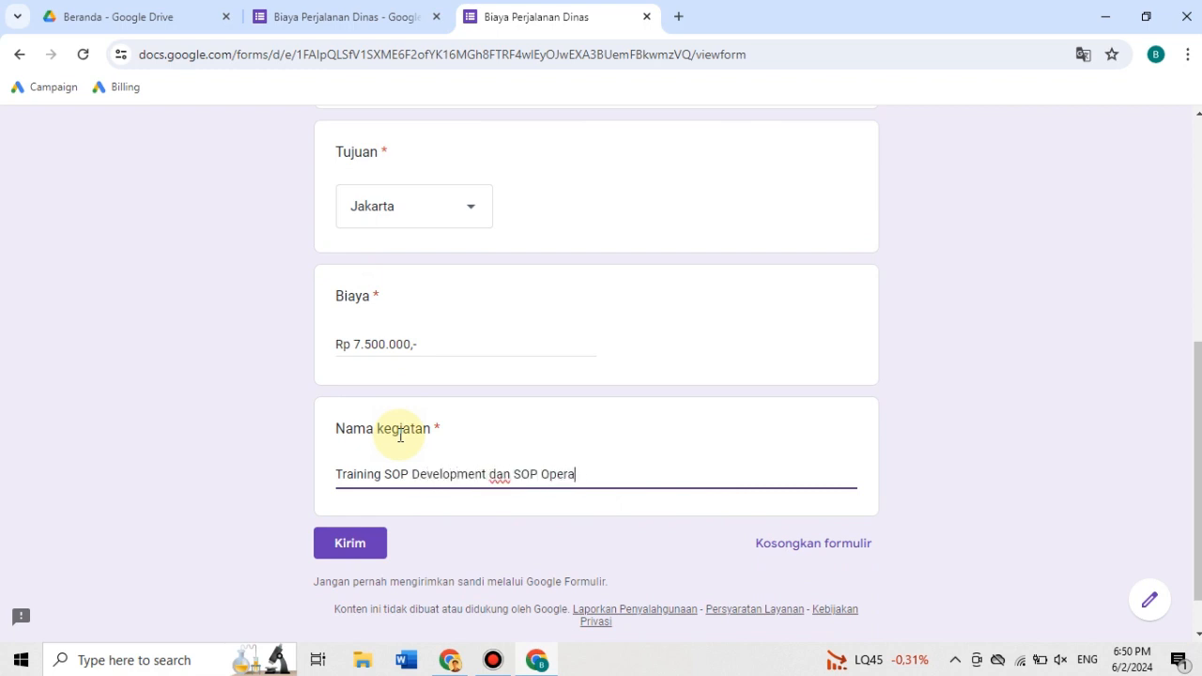
pyautogui.scroll(5, 400, 435)
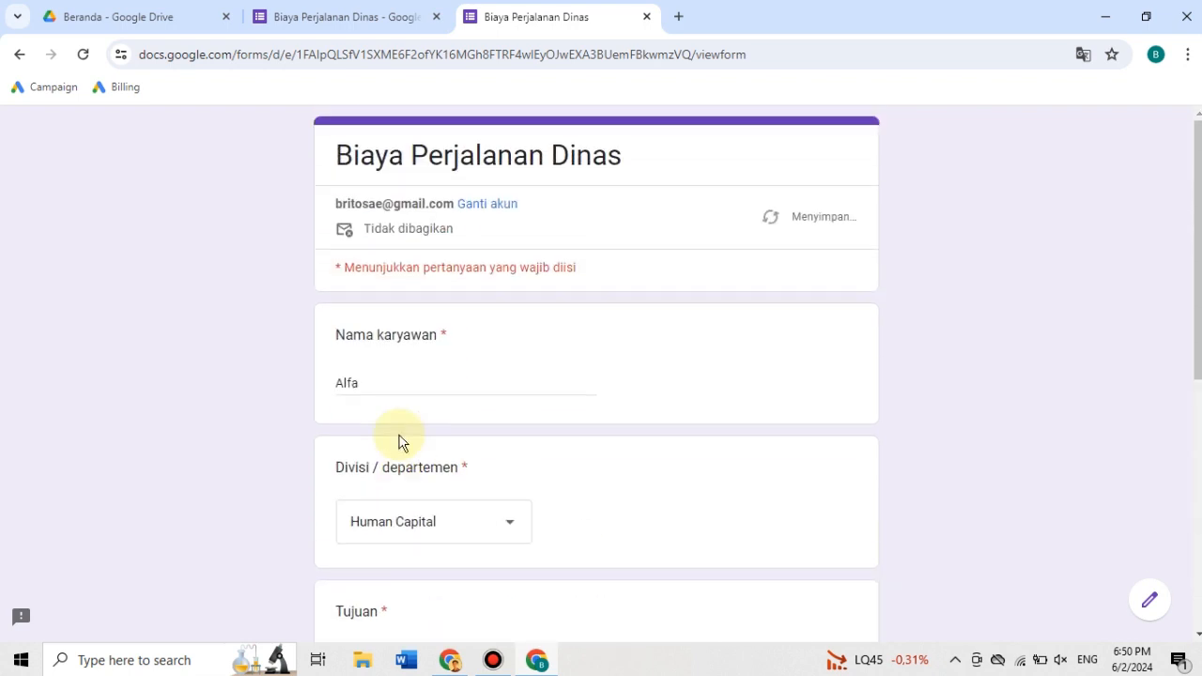
pyautogui.scroll(-5, 399, 436)
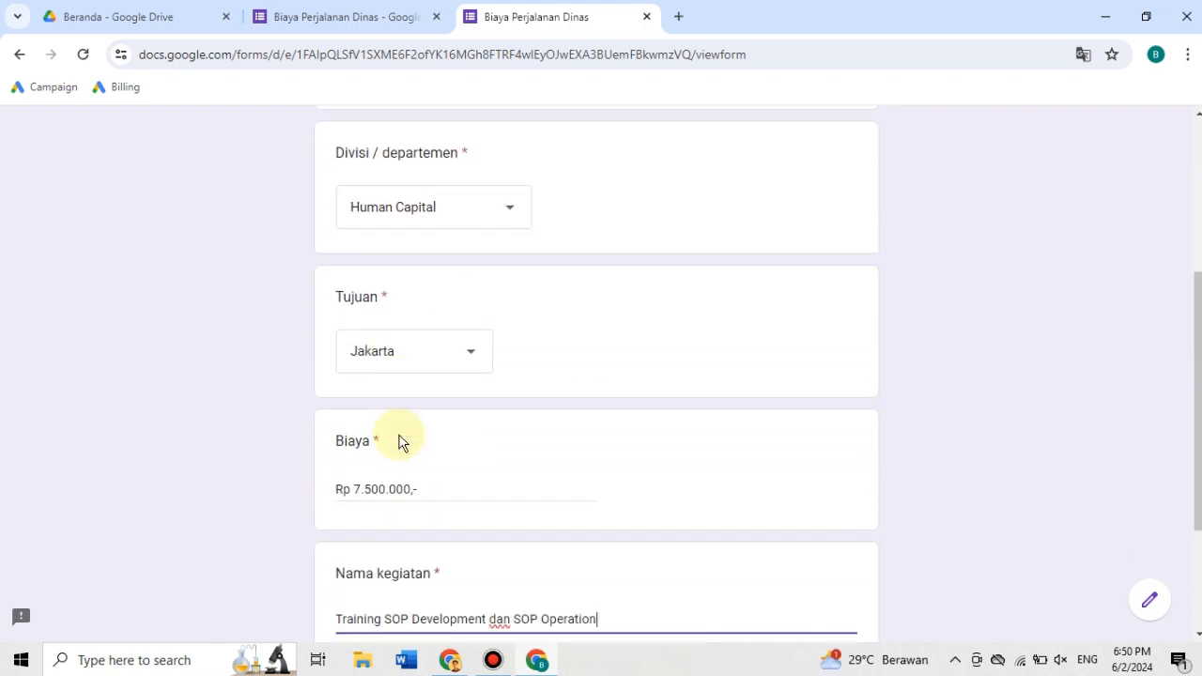
pyautogui.scroll(-1, 399, 438)
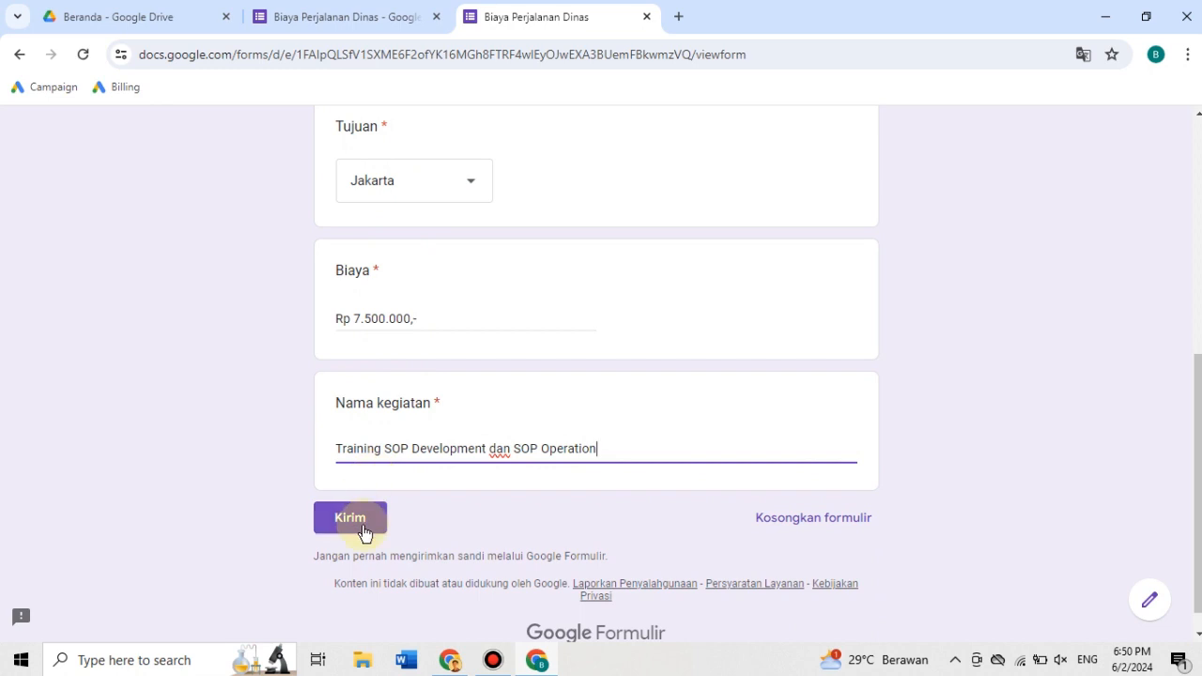
pyautogui.click(329, 517)
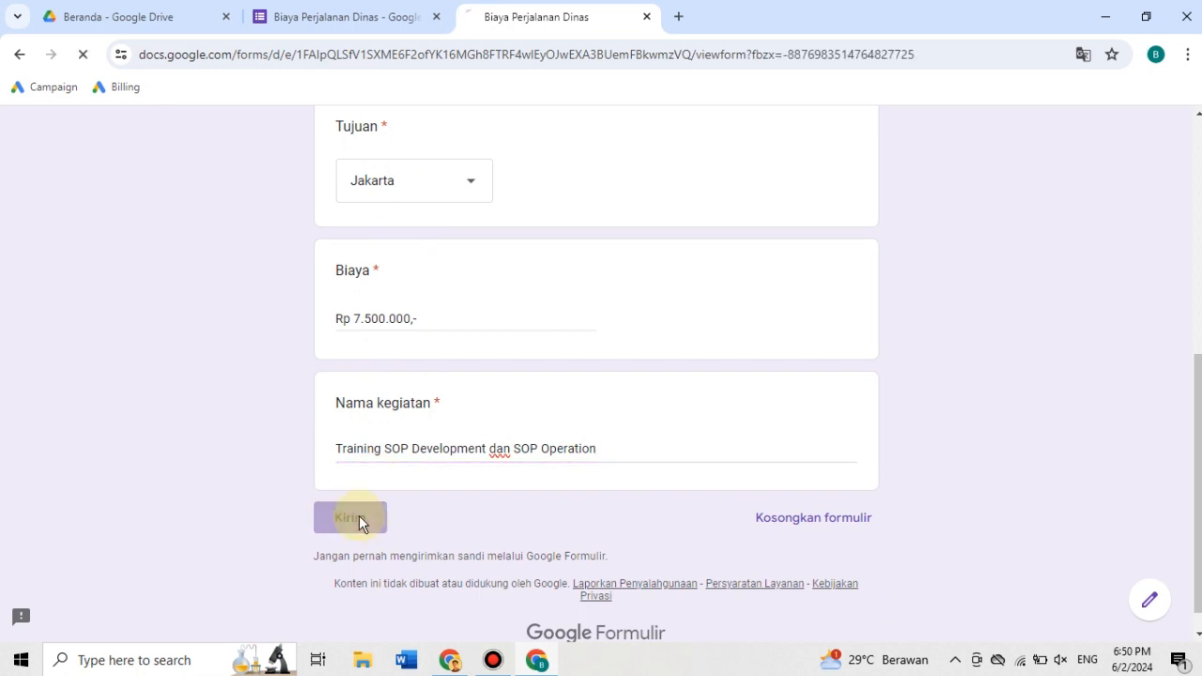
# - Check the approver in the form's Form Approvals recipients, and open gmail.com in a new tab of the approver's Chrome window
pyautogui.click(348, 17)
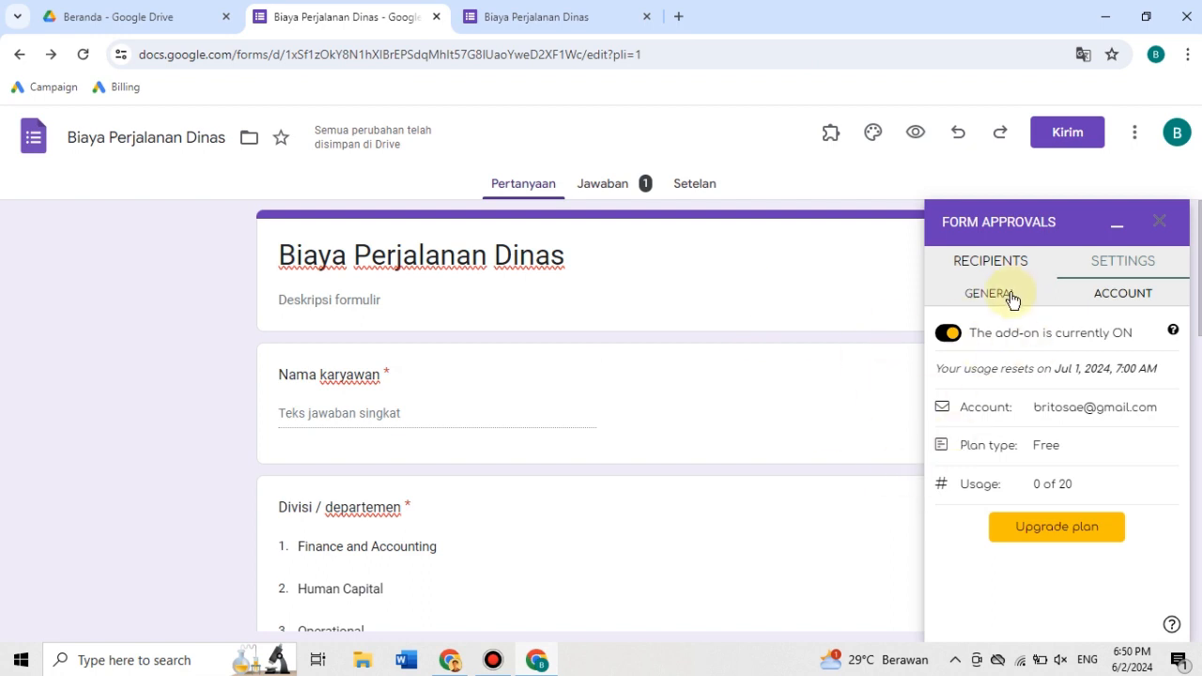
pyautogui.click(994, 263)
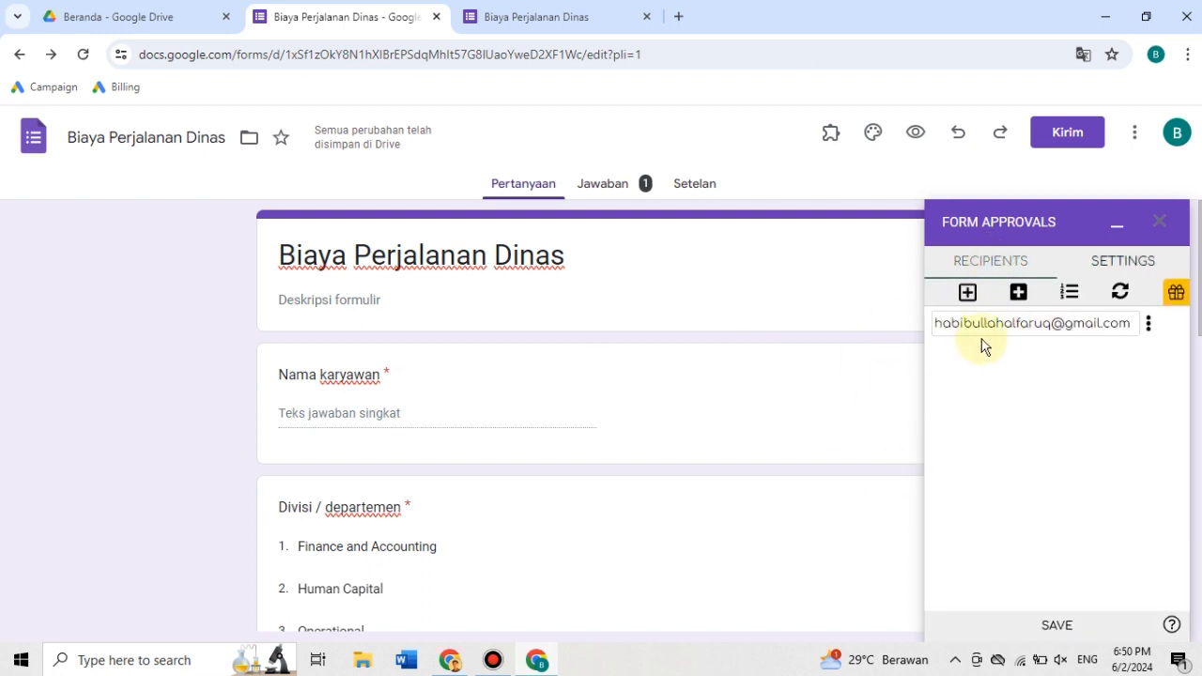
pyautogui.click(455, 661)
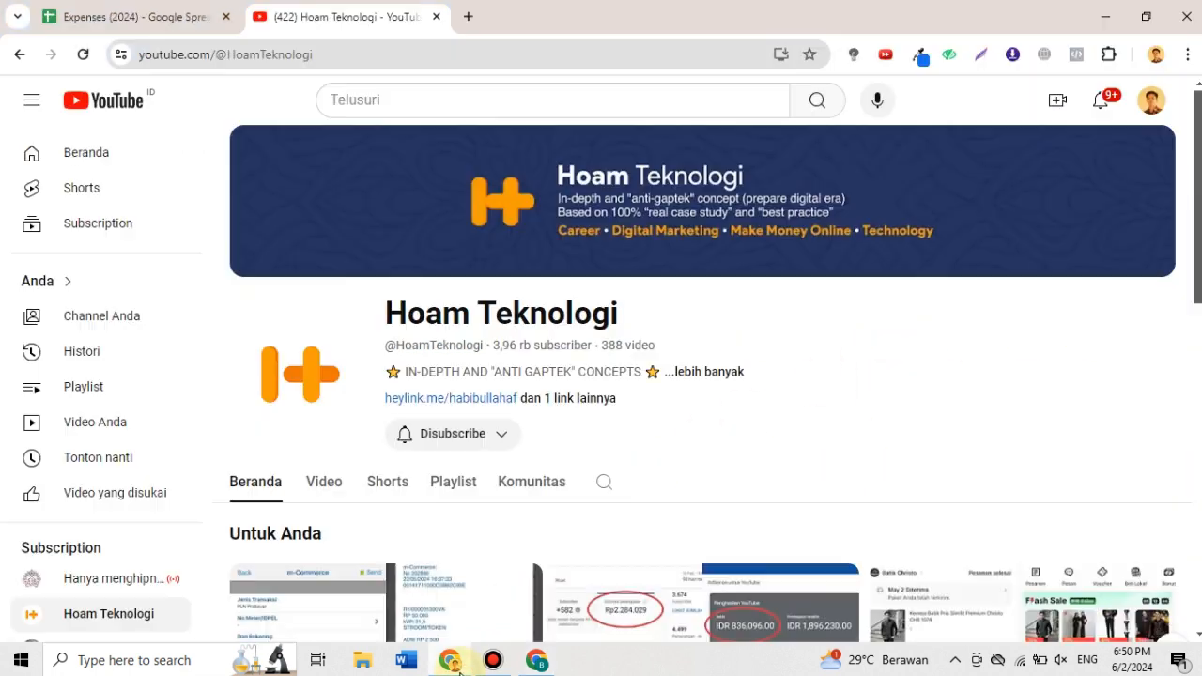
pyautogui.hotkey('ctrl', 't')
pyautogui.write('gmail.com')
pyautogui.press('Return')
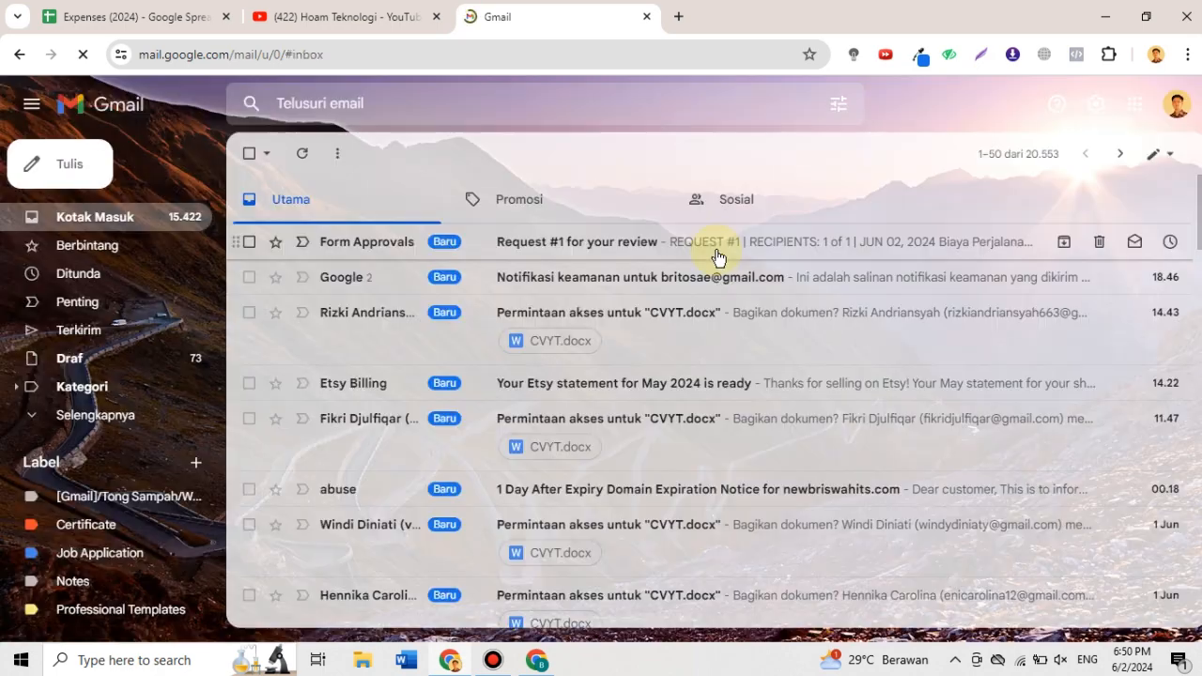
# - Open the "Request #1 for your review" email and examine the submitted request details and the available approval responses
pyautogui.click(484, 242)
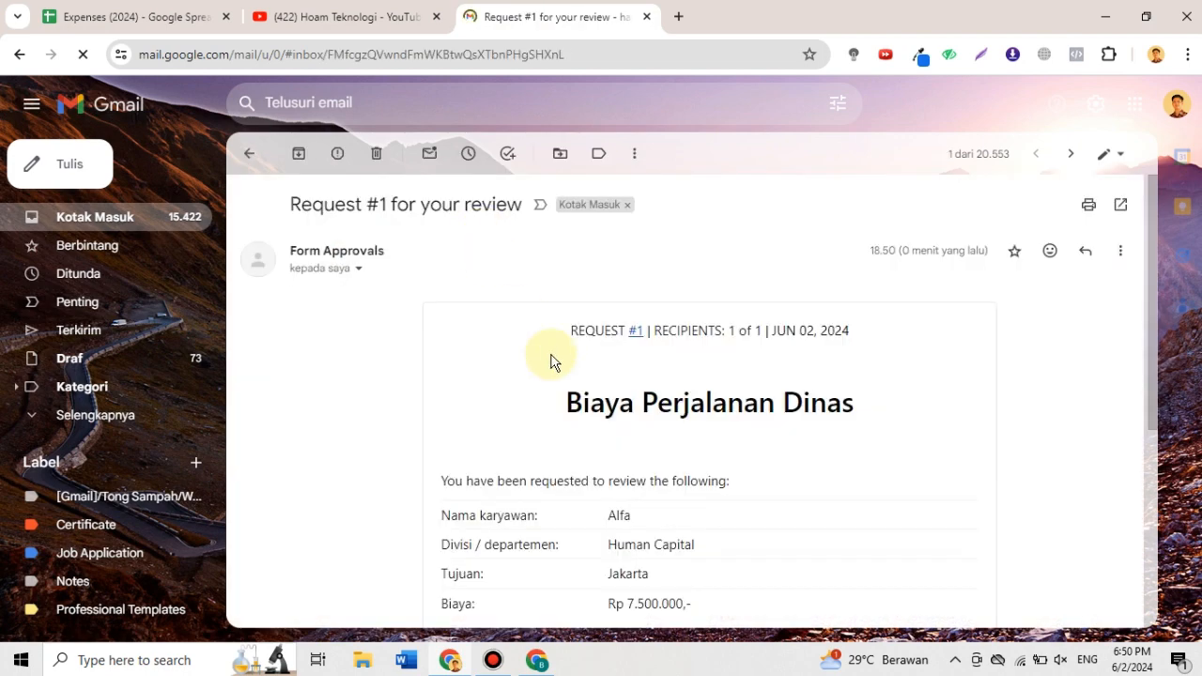
pyautogui.scroll(-2, 615, 413)
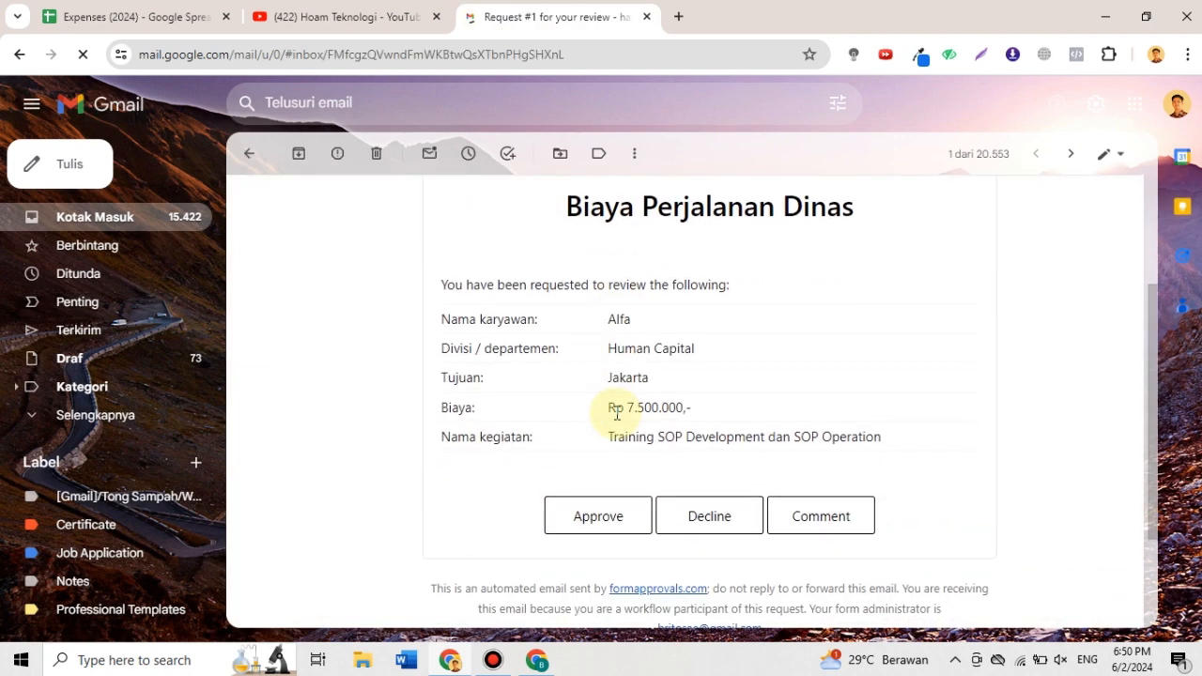
pyautogui.scroll(2, 615, 413)
pyautogui.scroll(-2, 616, 413)
pyautogui.scroll(1, 617, 407)
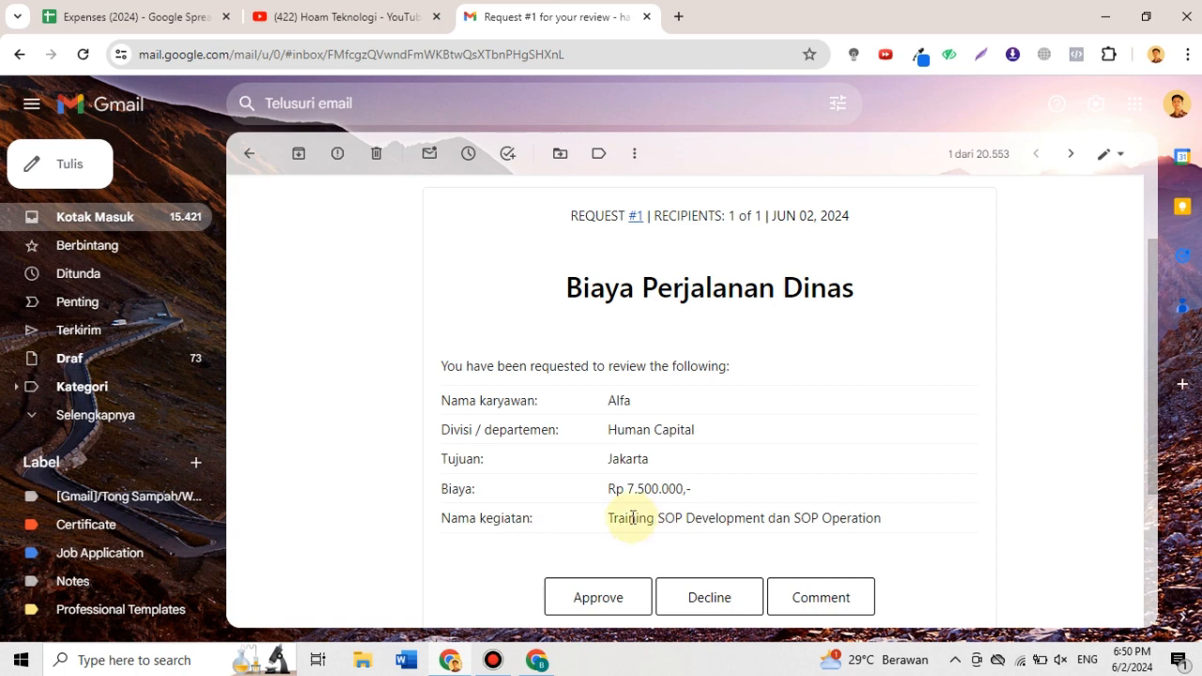
pyautogui.scroll(-2, 632, 517)
pyautogui.scroll(4, 632, 517)
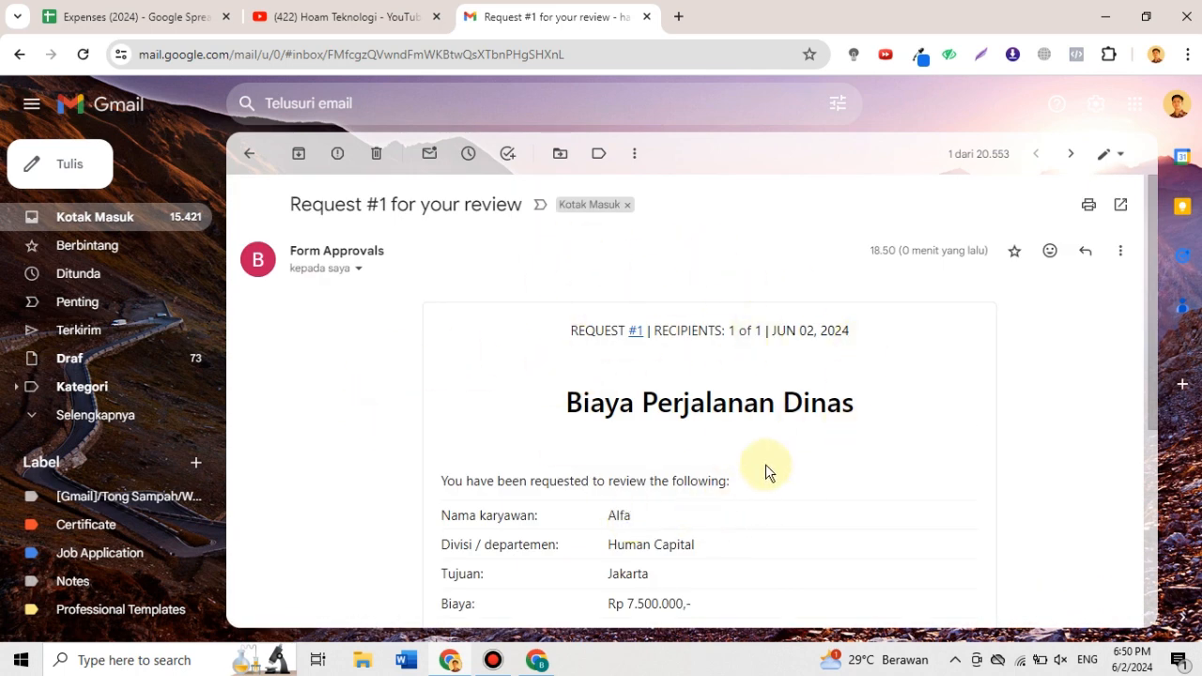
pyautogui.scroll(-4, 854, 292)
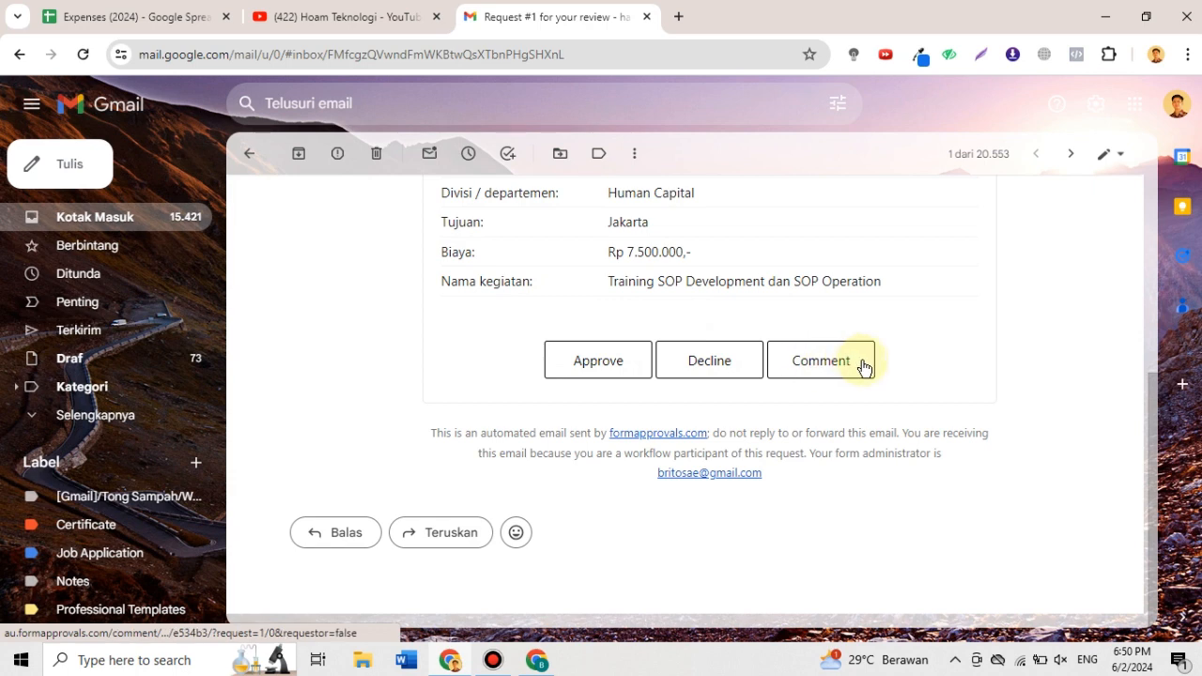
# - Approve request #1 from the review email and confirm the approval
pyautogui.click(591, 370)
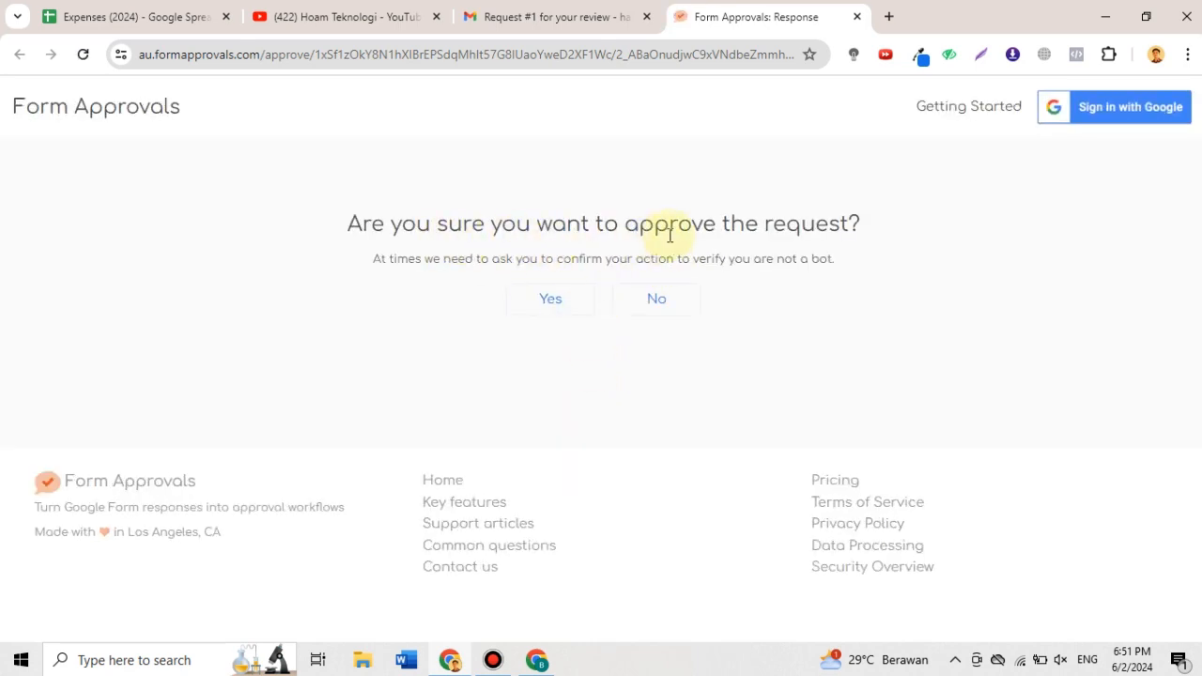
pyautogui.click(549, 304)
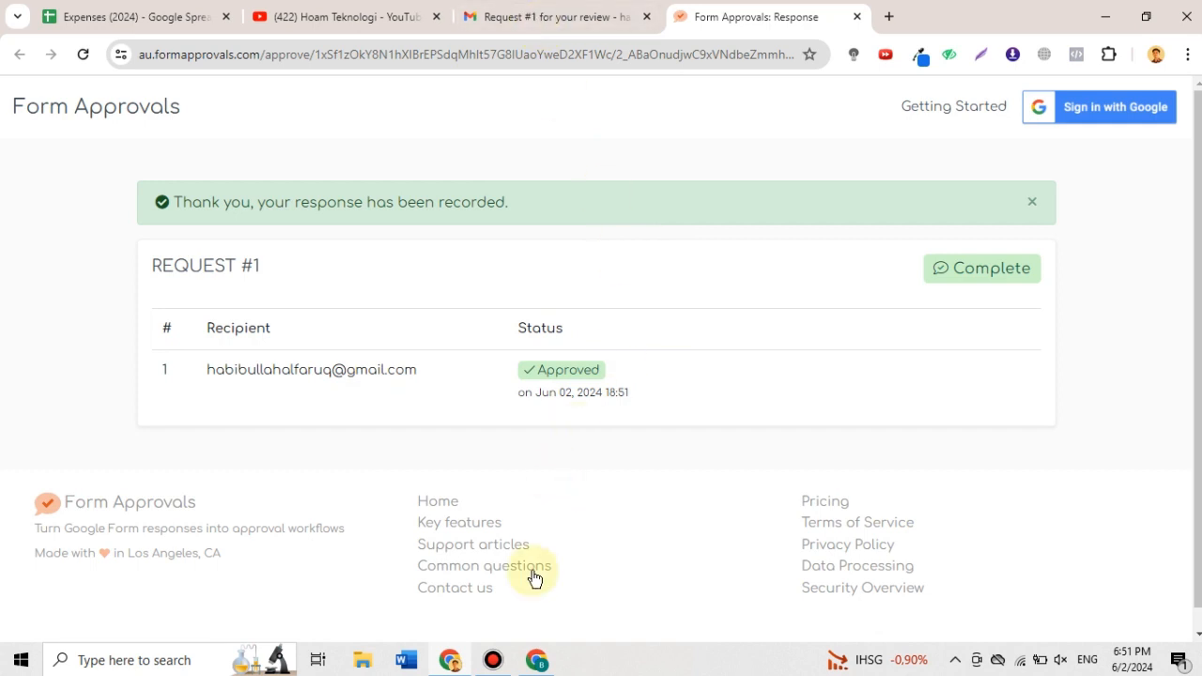
# - Switch to the form owner's Chrome window, check the form submission page and open Gmail in a new tab
pyautogui.click(537, 660)
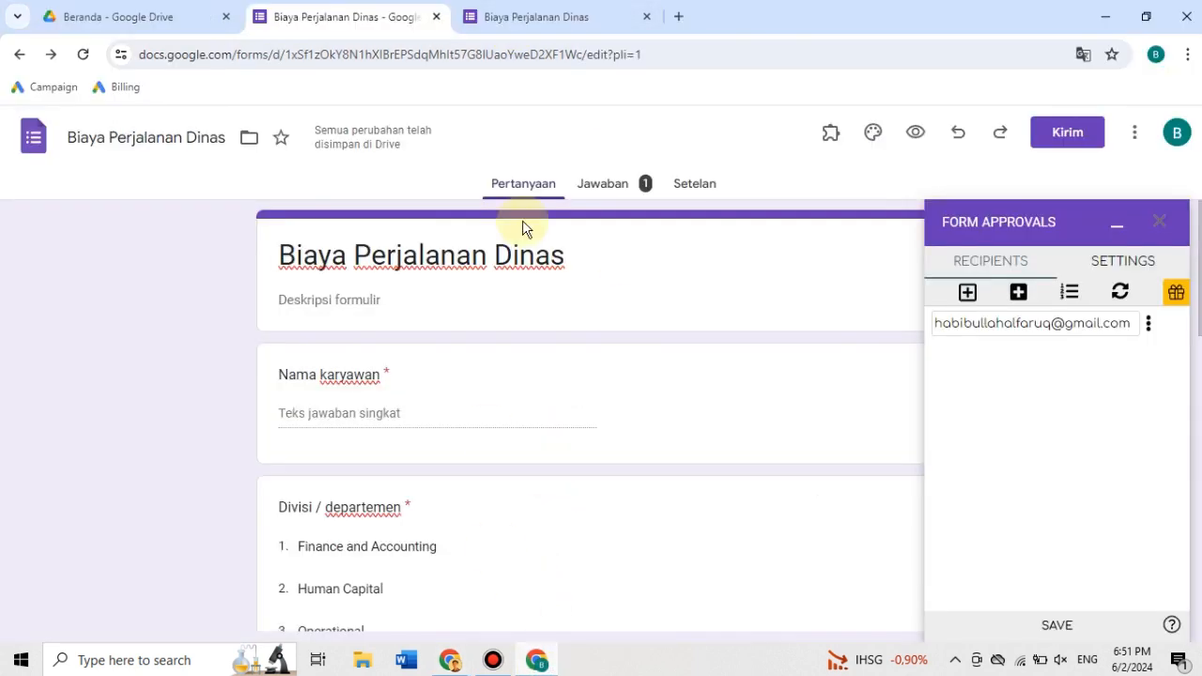
pyautogui.click(589, 17)
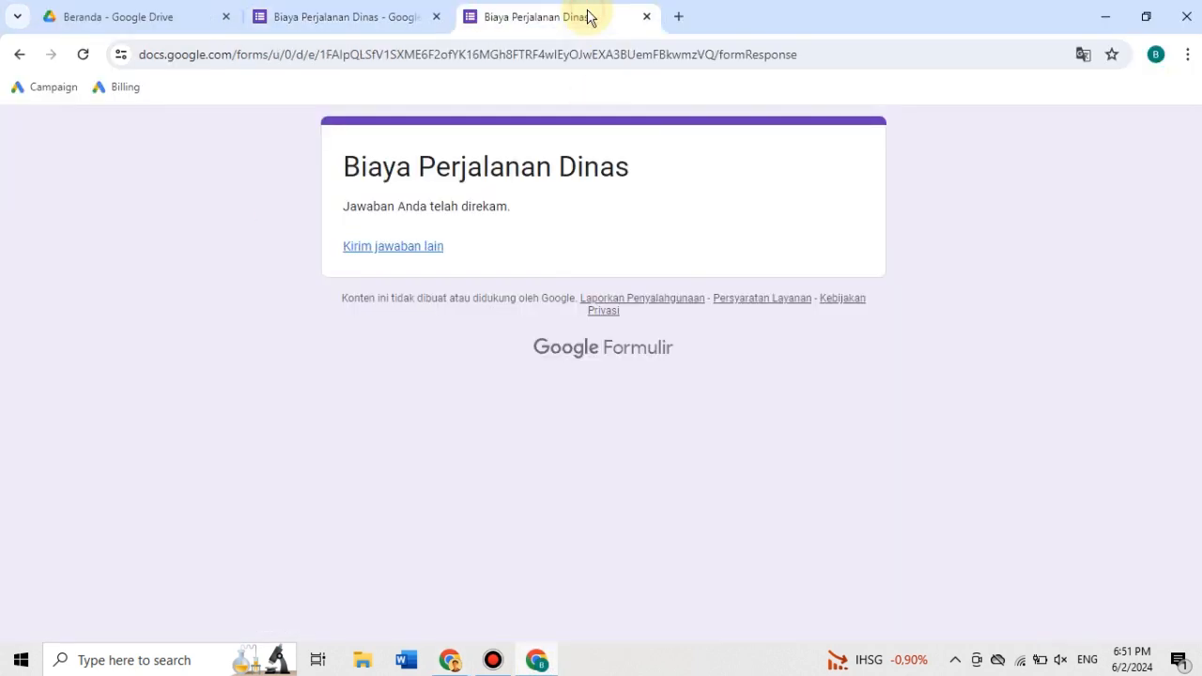
pyautogui.click(679, 18)
pyautogui.write('gm')
pyautogui.press('Return')
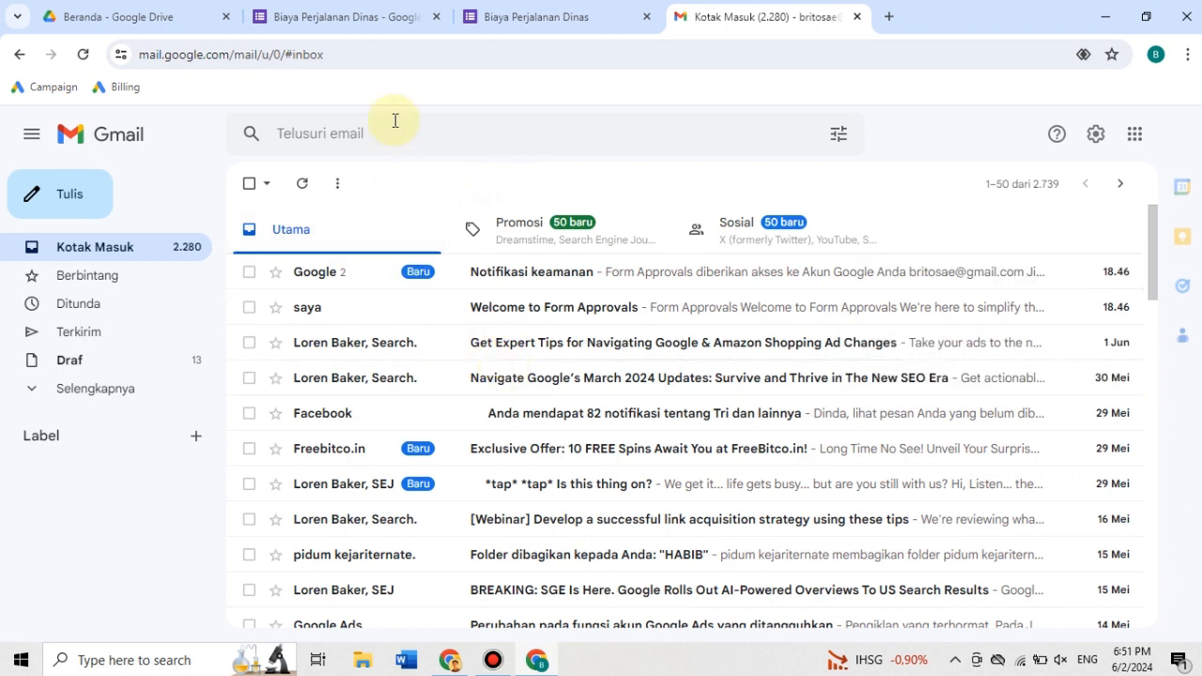
# - Review the response summary of the "Biaya Perjalanan Dinas" form and save the Form Approvals recipients
pyautogui.click(343, 21)
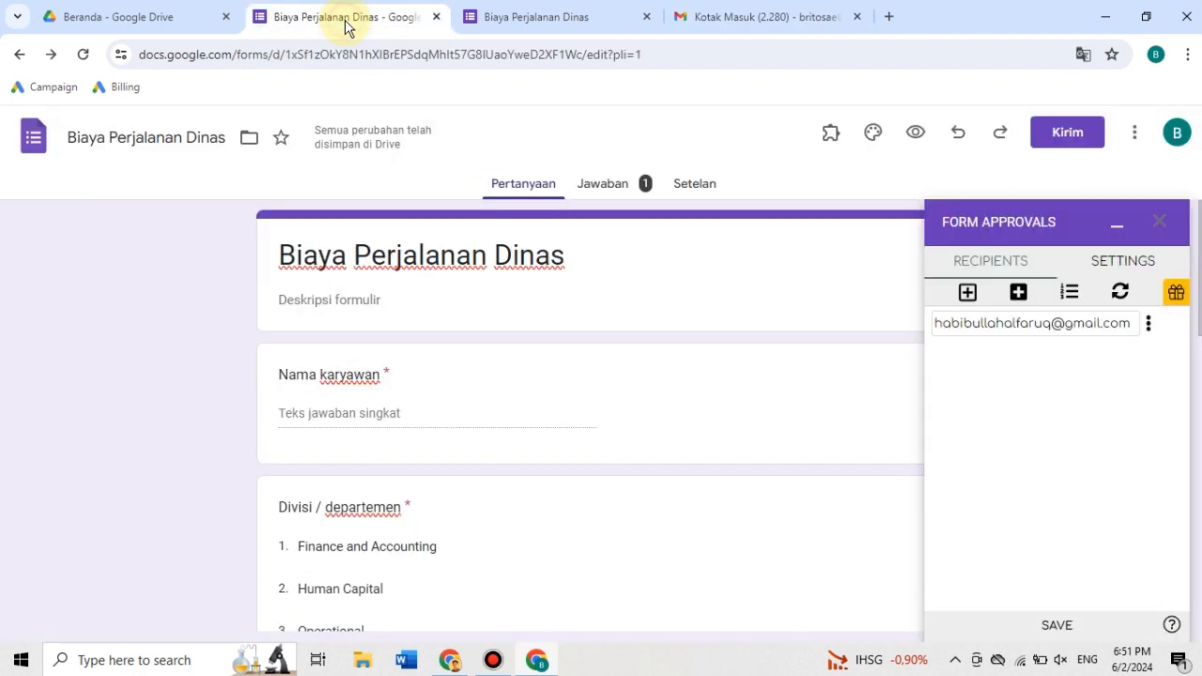
pyautogui.click(635, 188)
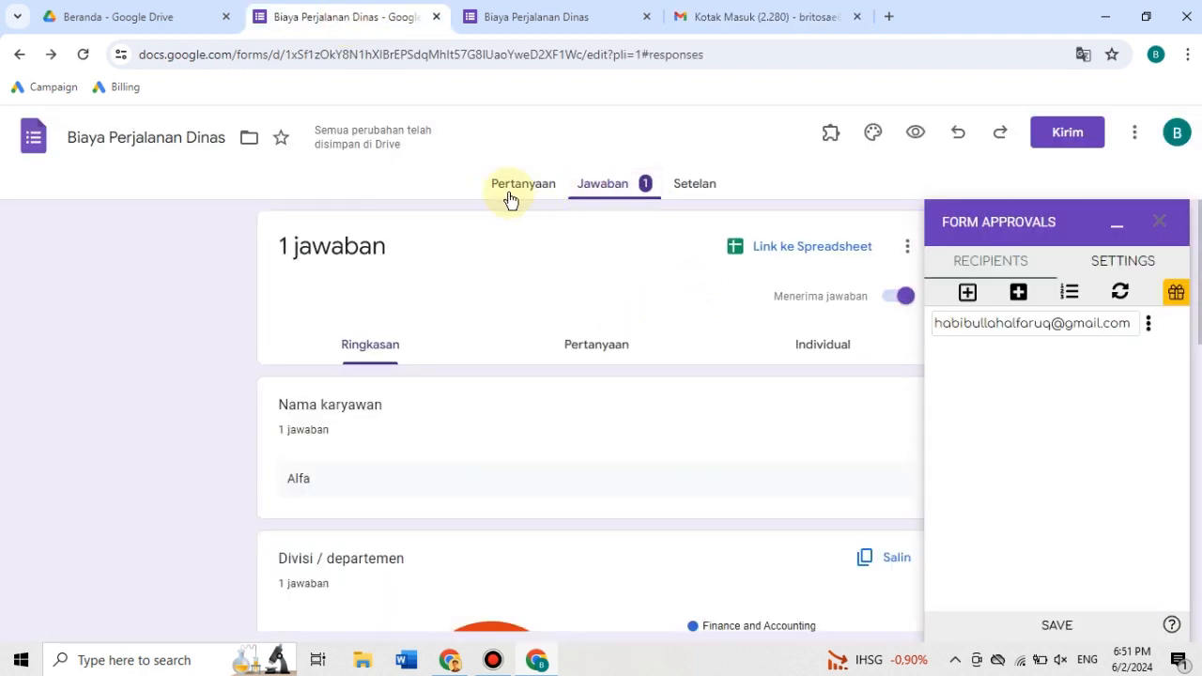
pyautogui.scroll(-5, 610, 395)
pyautogui.scroll(2, 610, 394)
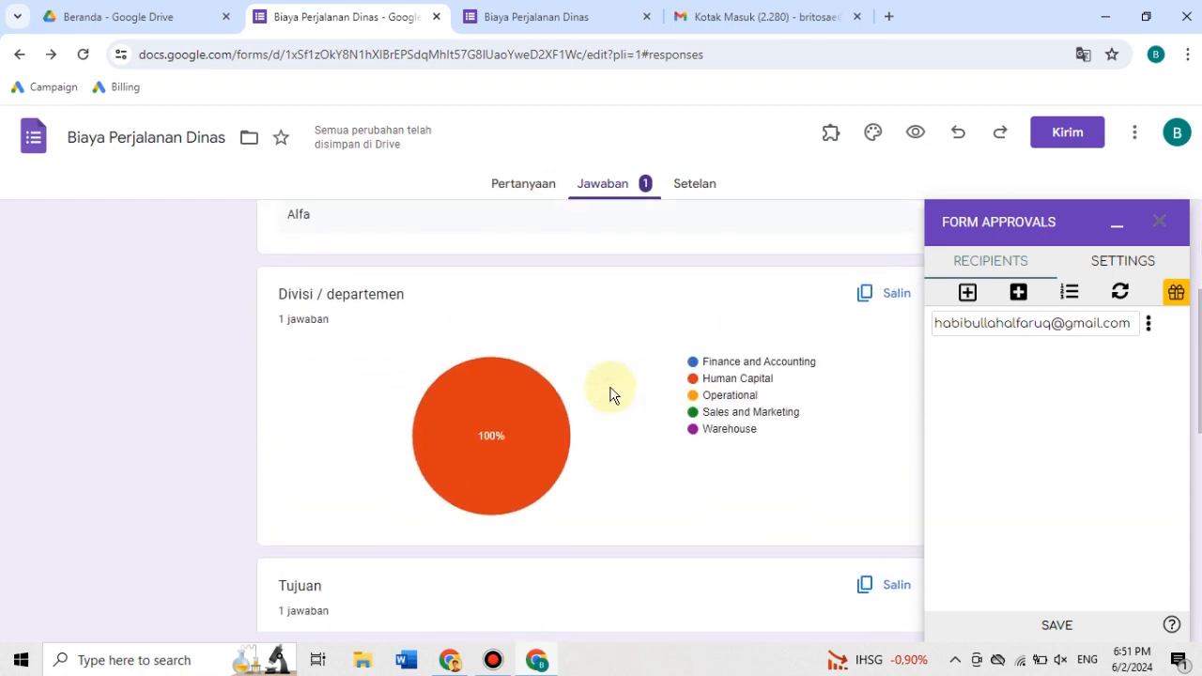
pyautogui.scroll(1, 609, 394)
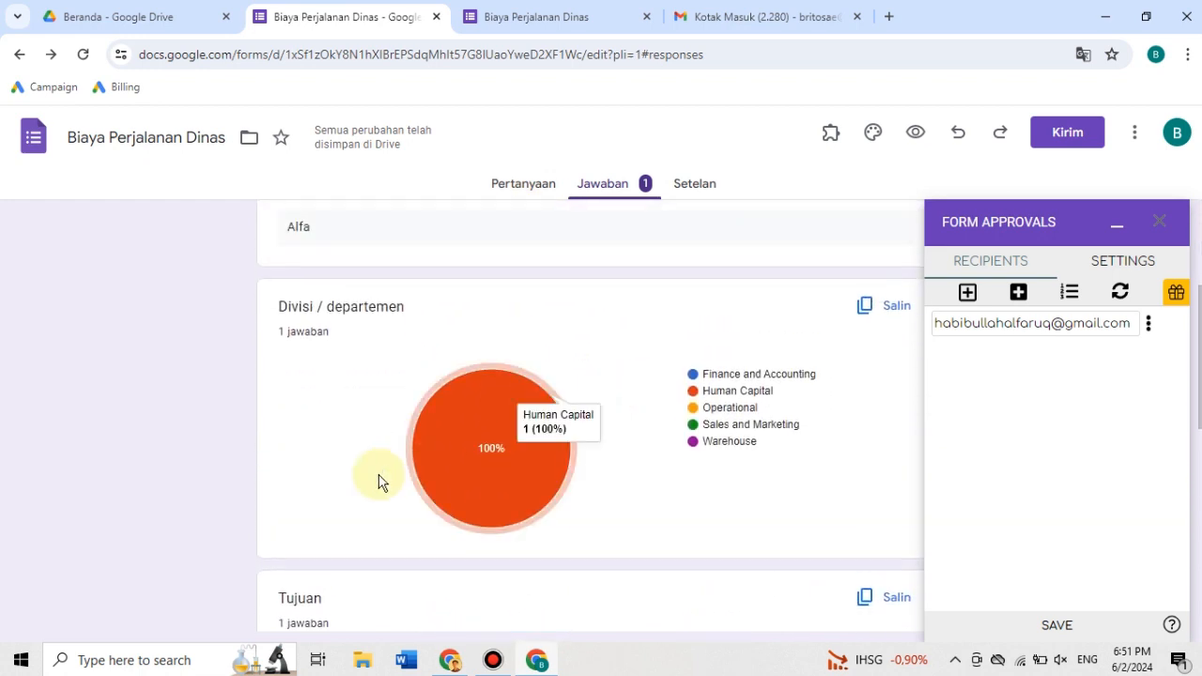
pyautogui.click(1053, 622)
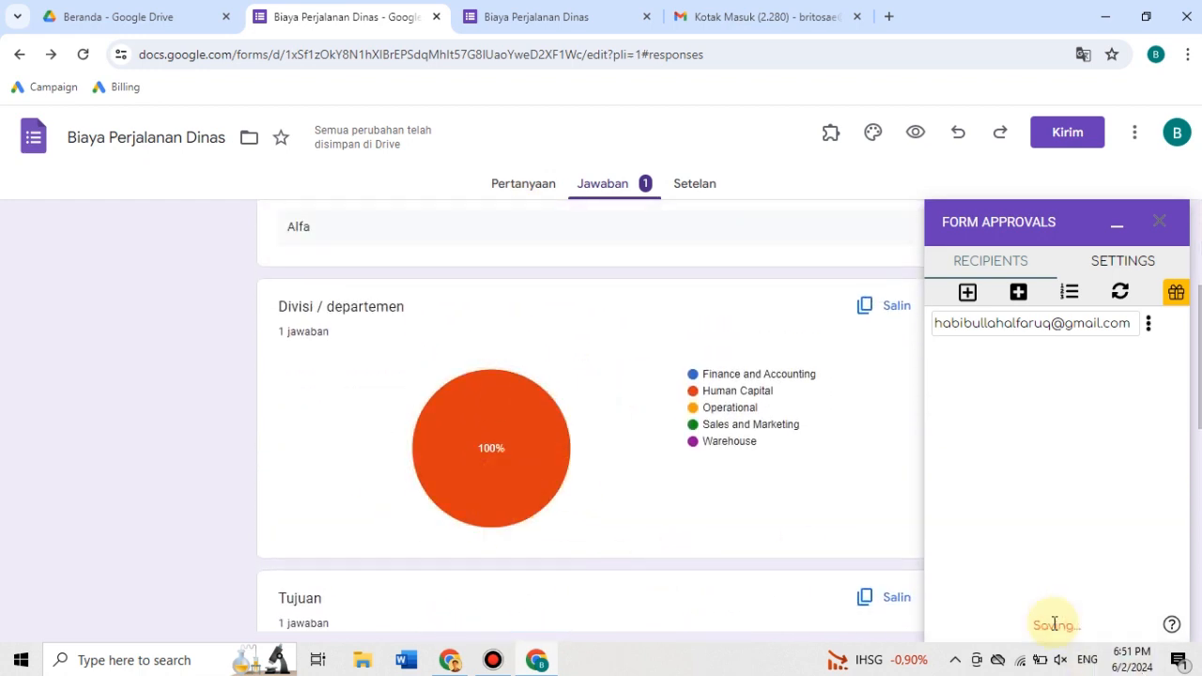
# - Refresh the form owner's inbox, and examine the approval history in the "Request #1 Complete" email in the approver's Gmail
pyautogui.click(787, 19)
pyautogui.click(304, 183)
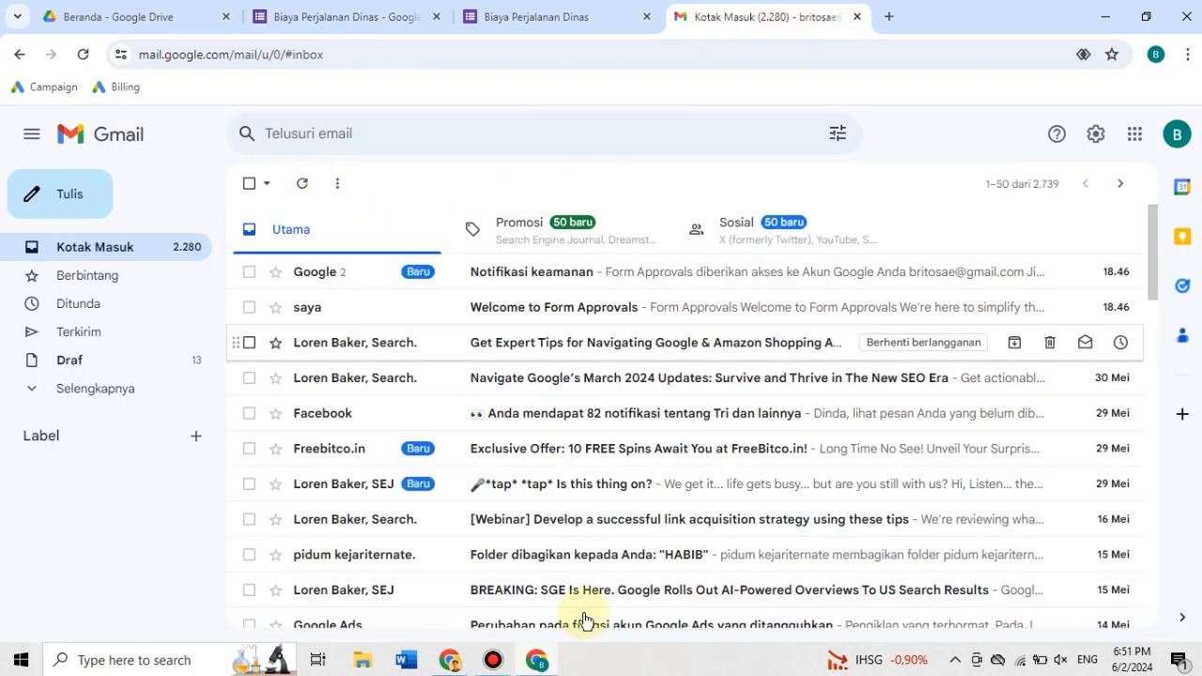
pyautogui.click(448, 660)
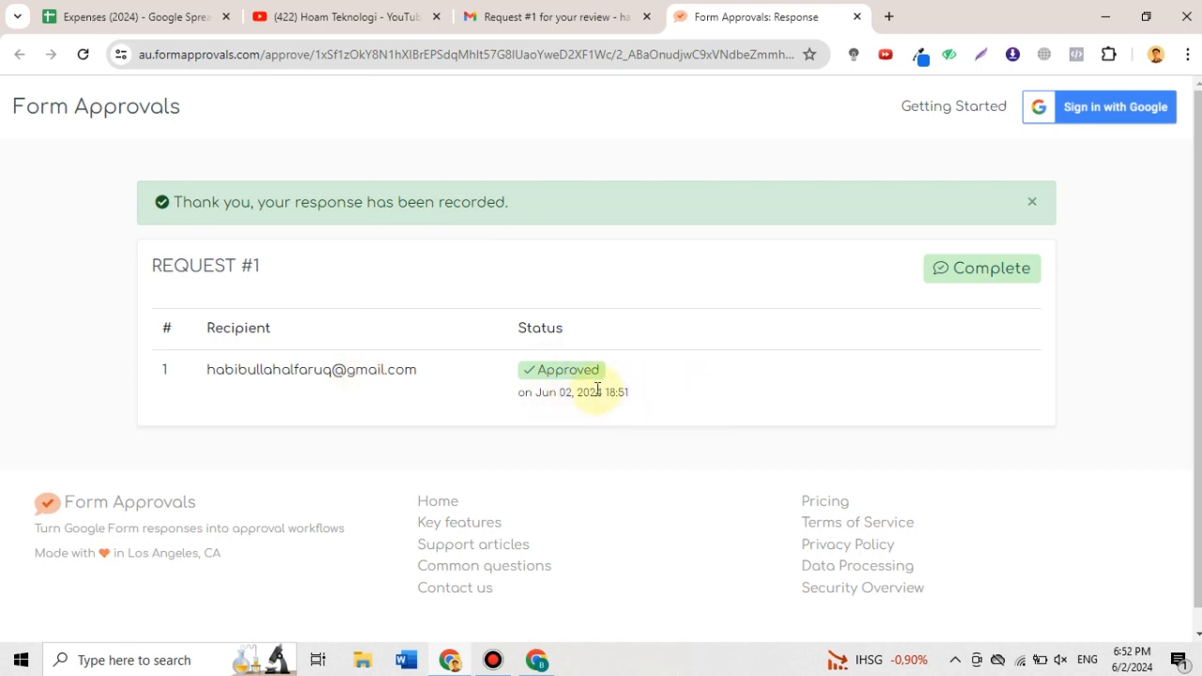
pyautogui.click(554, 21)
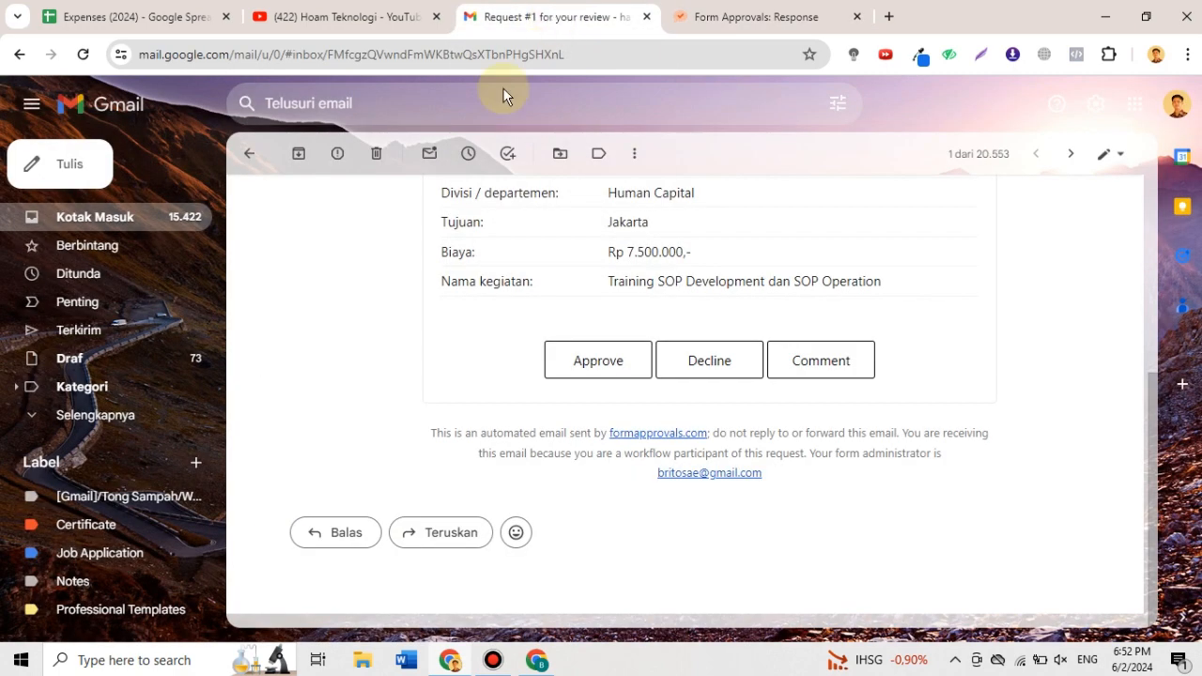
pyautogui.click(248, 159)
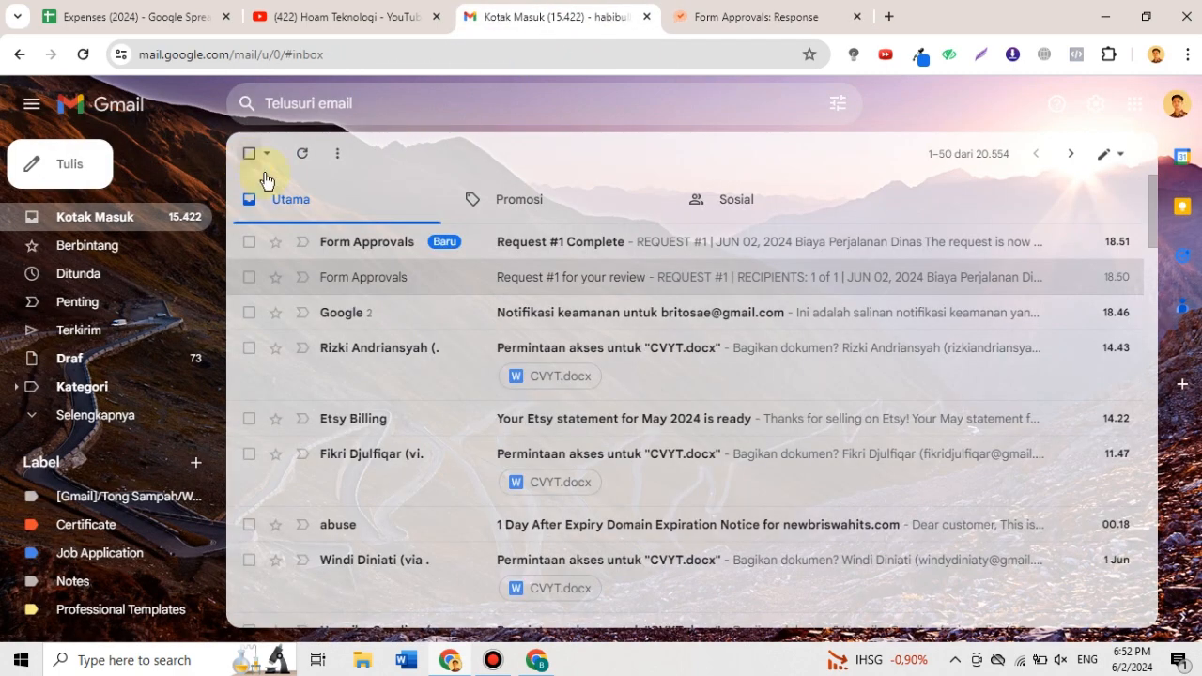
pyautogui.click(426, 248)
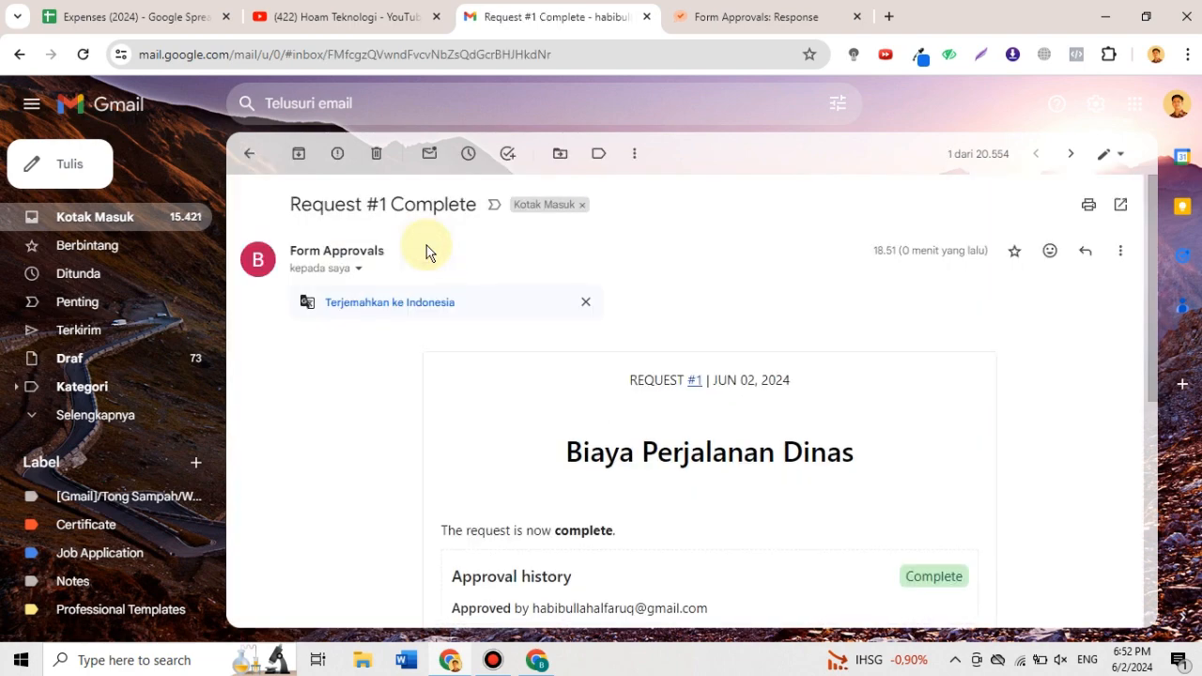
pyautogui.scroll(-5, 634, 415)
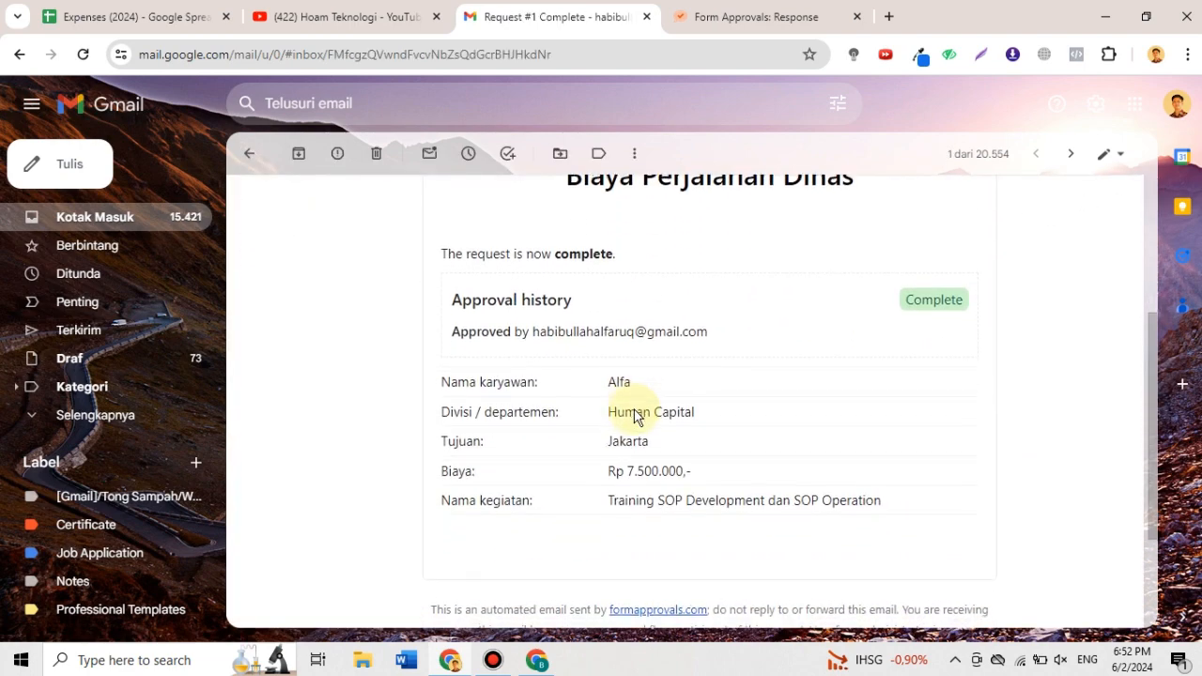
pyautogui.scroll(5, 634, 415)
pyautogui.click(249, 153)
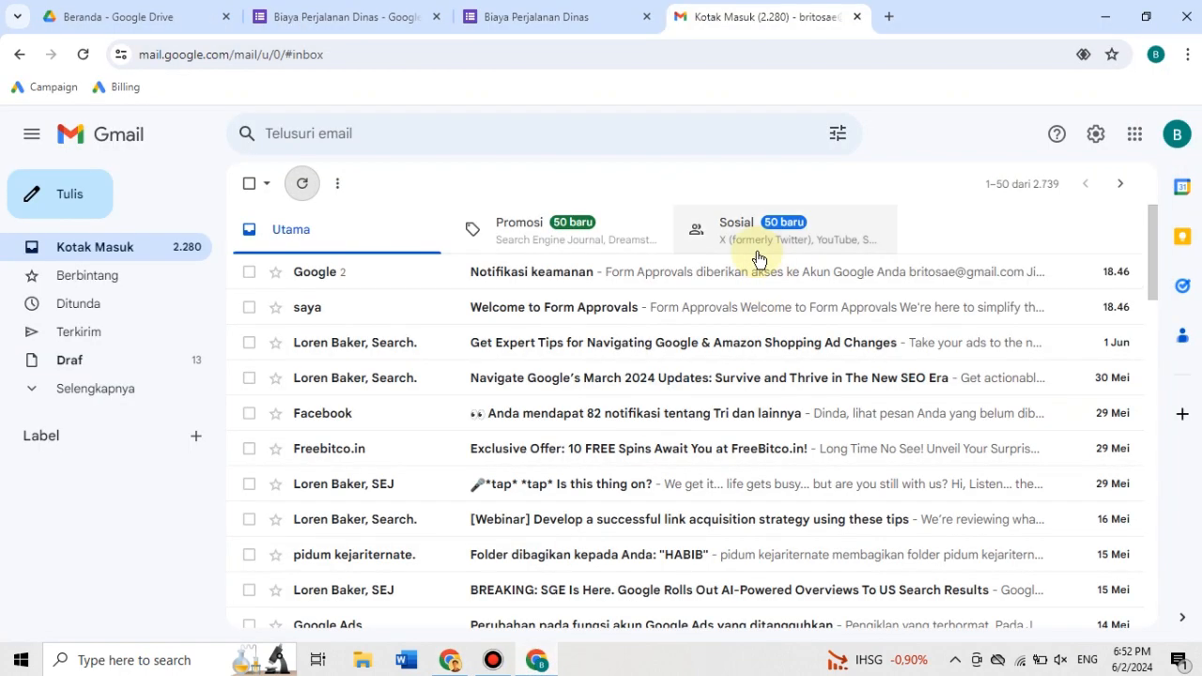
# - Check the general settings of Form Approvals in the form editor and close the add-on
pyautogui.click(554, 22)
pyautogui.click(389, 17)
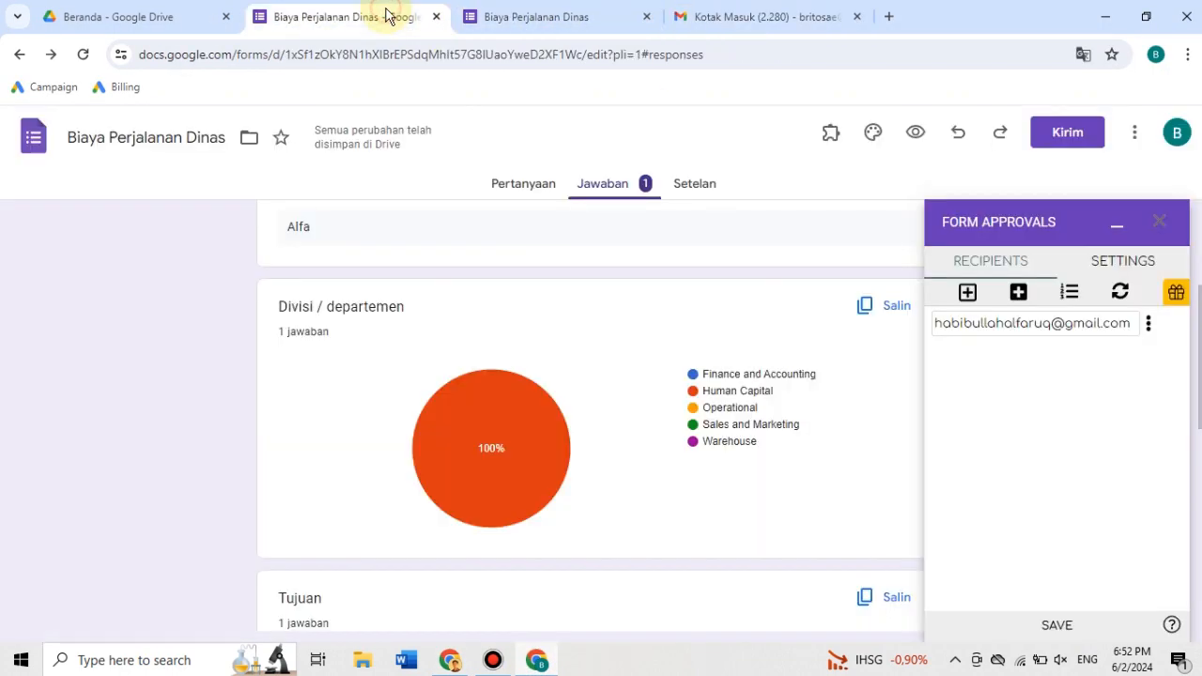
pyautogui.click(1095, 264)
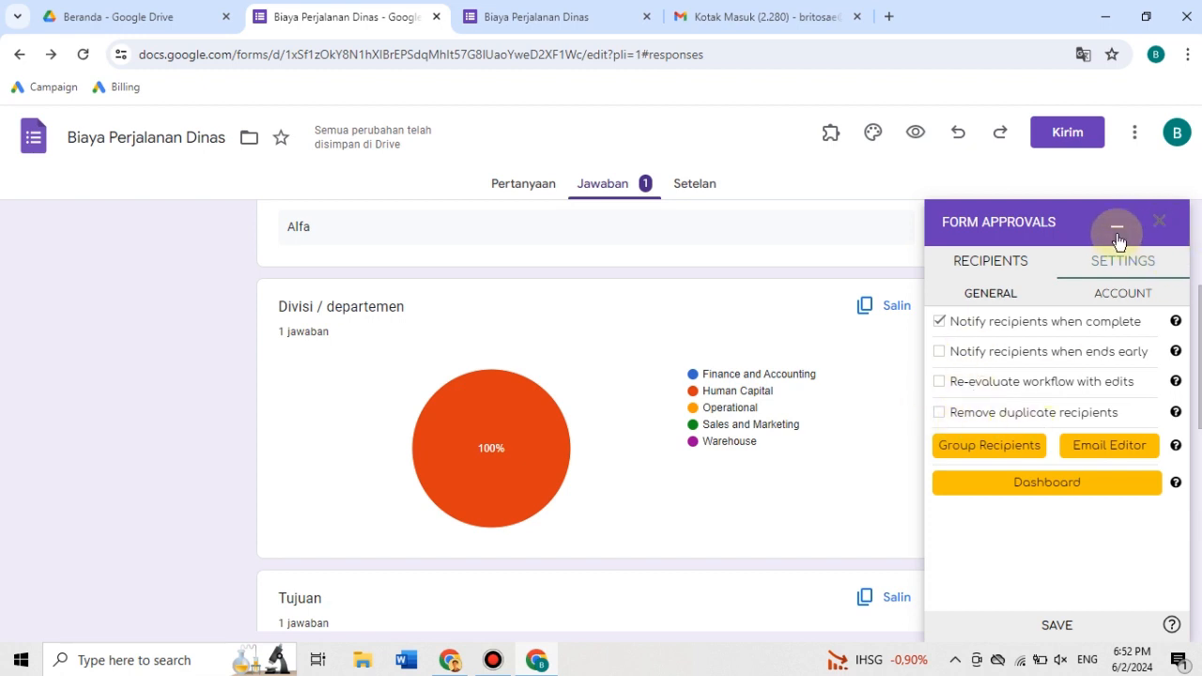
pyautogui.click(1164, 225)
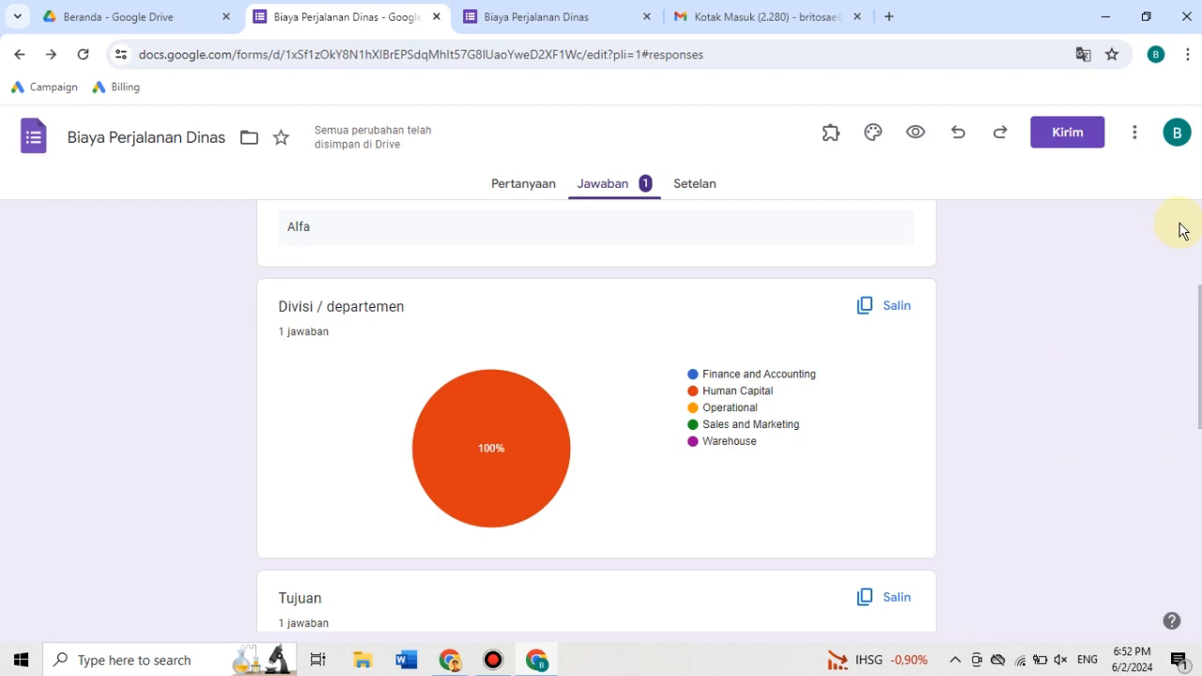
# - Return the form editor to the questions and show the form's submission confirmation page
pyautogui.scroll(3, 1177, 230)
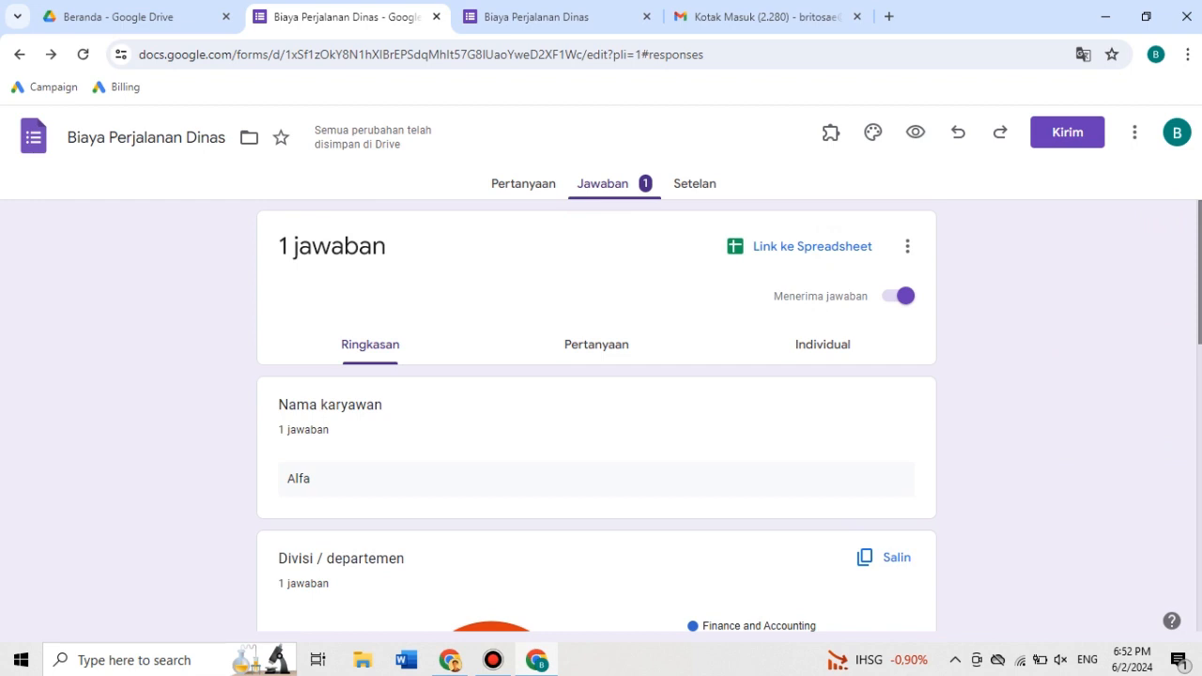
pyautogui.click(501, 186)
pyautogui.click(519, 25)
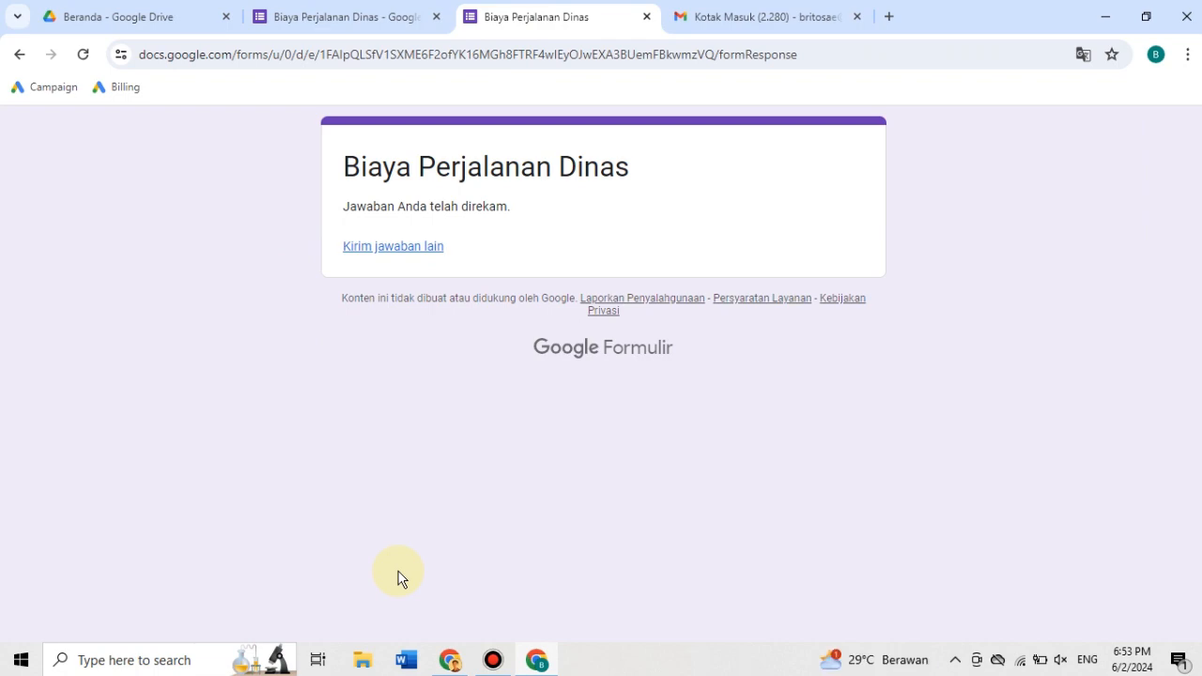
# - Switch to the approver's Chrome window, look through the Hoam Teknologi YouTube channel page and open its video list
pyautogui.click(450, 660)
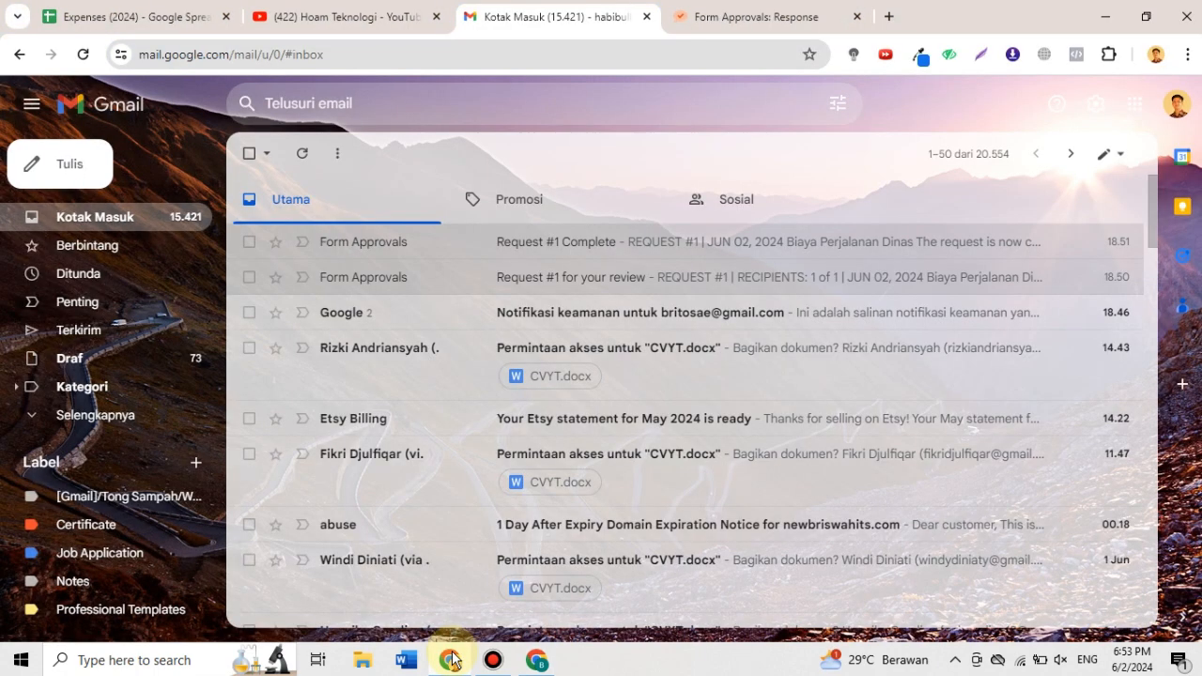
pyautogui.click(364, 22)
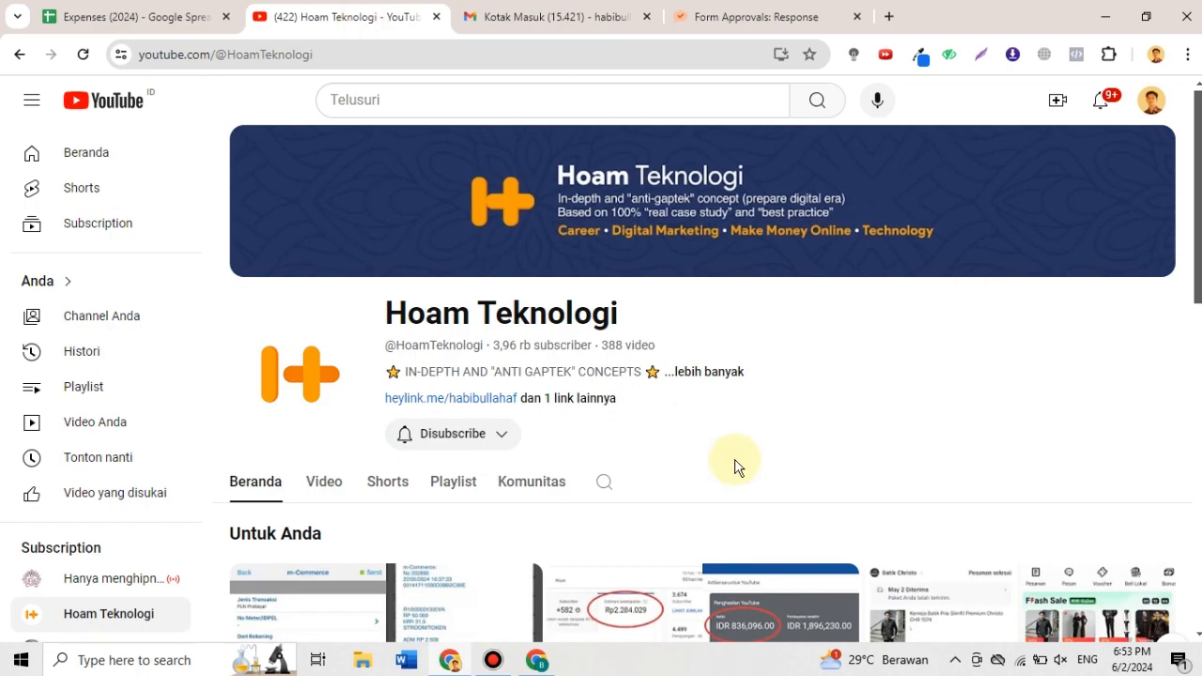
pyautogui.scroll(-2, 732, 464)
pyautogui.scroll(-5, 735, 467)
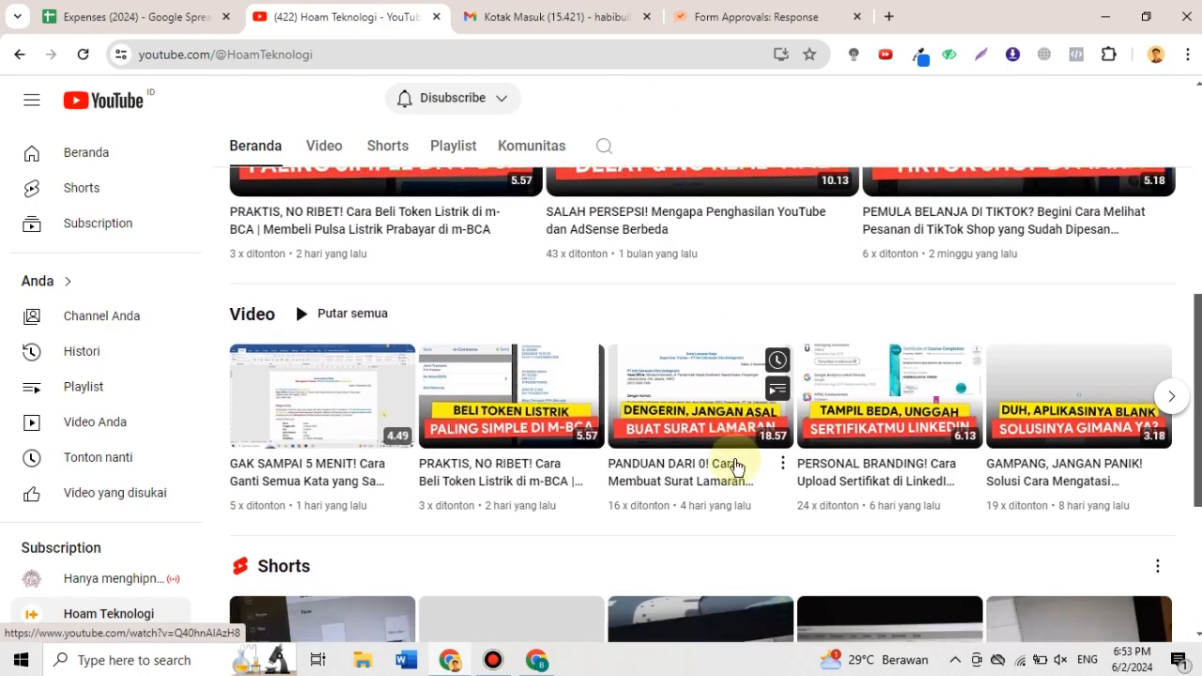
pyautogui.scroll(-2, 736, 466)
pyautogui.scroll(10, 736, 467)
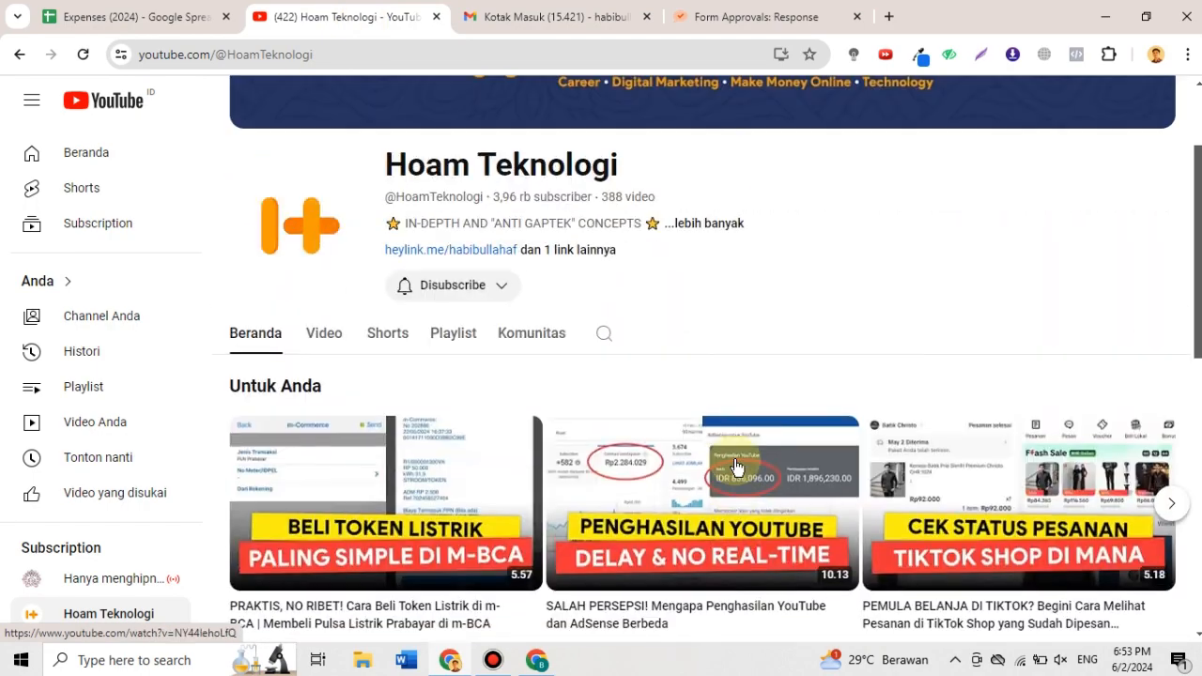
pyautogui.click(342, 417)
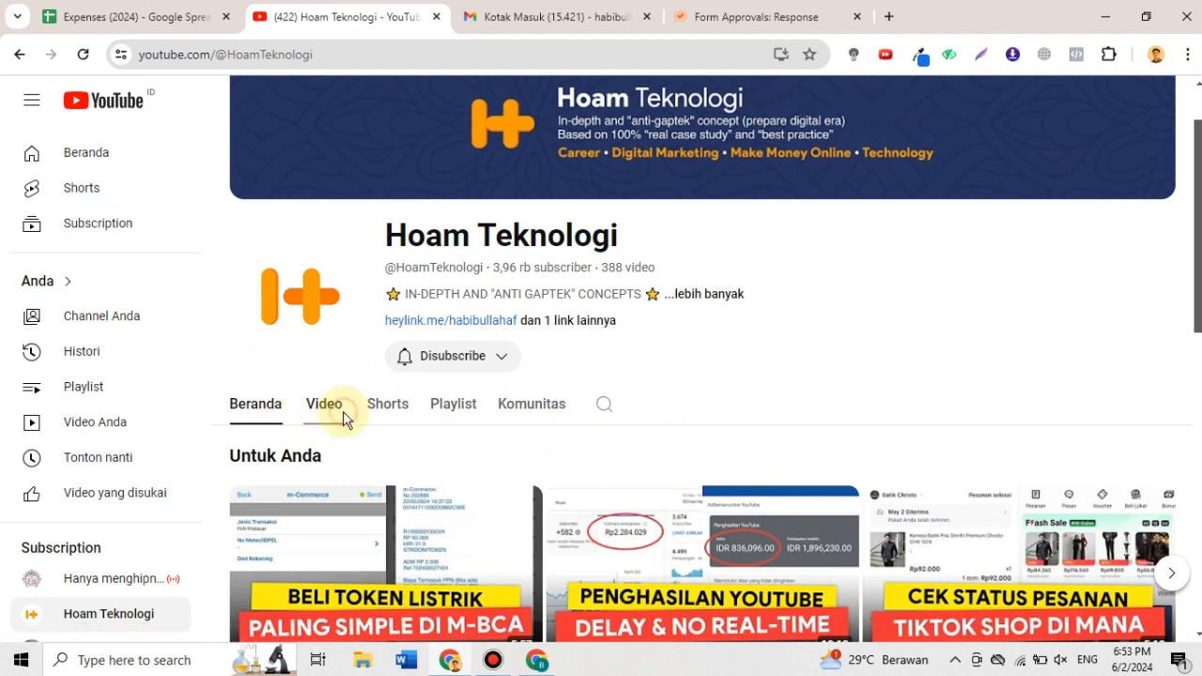